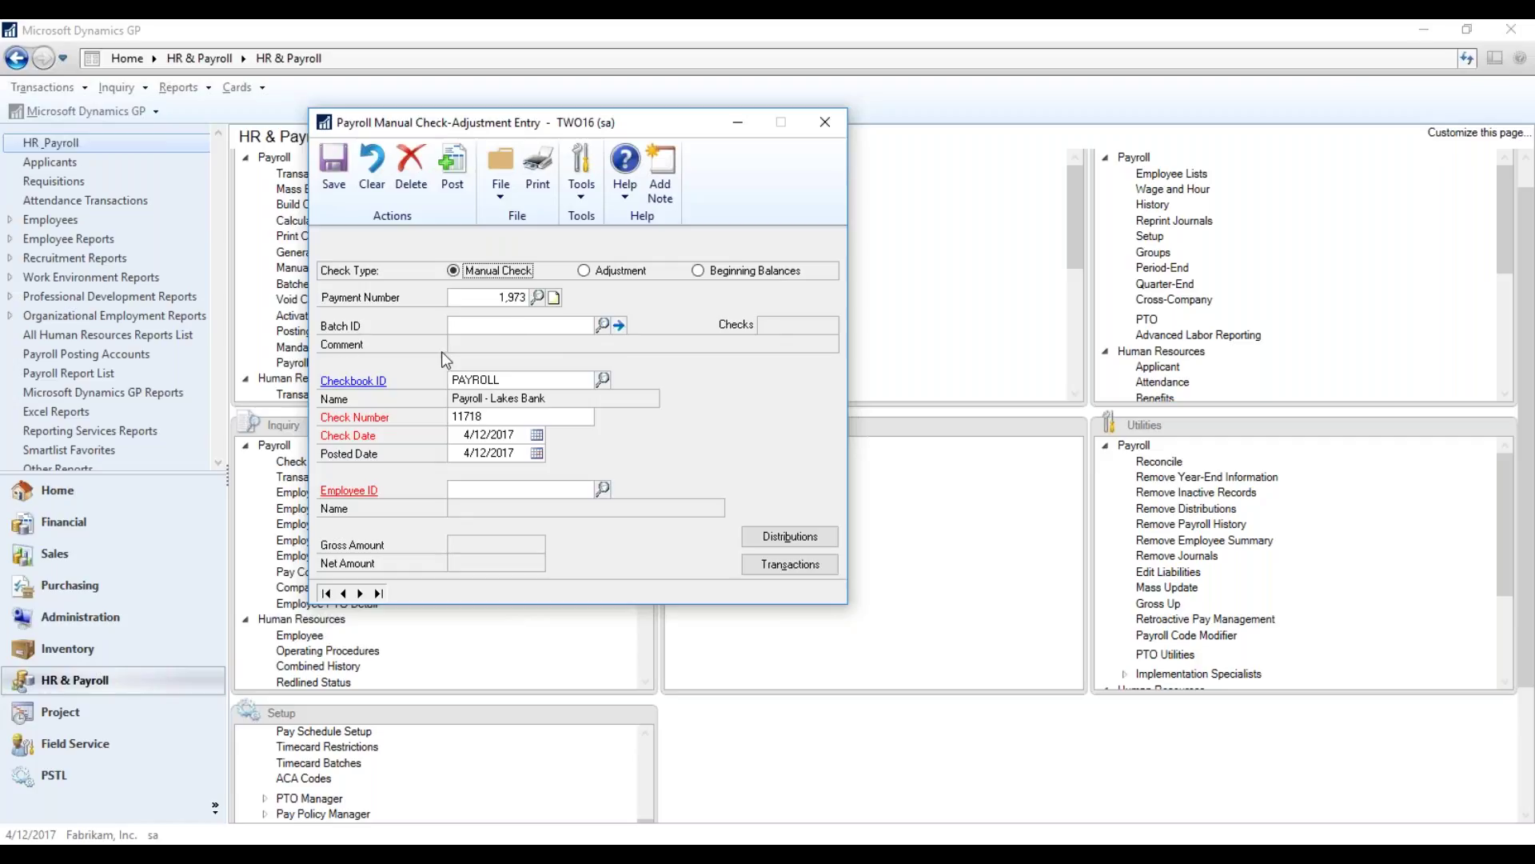
Set the manual check's check number to 2003 and choose the tenth employee in the employee lookup.
click(503, 419)
text(2003)
click(603, 488)
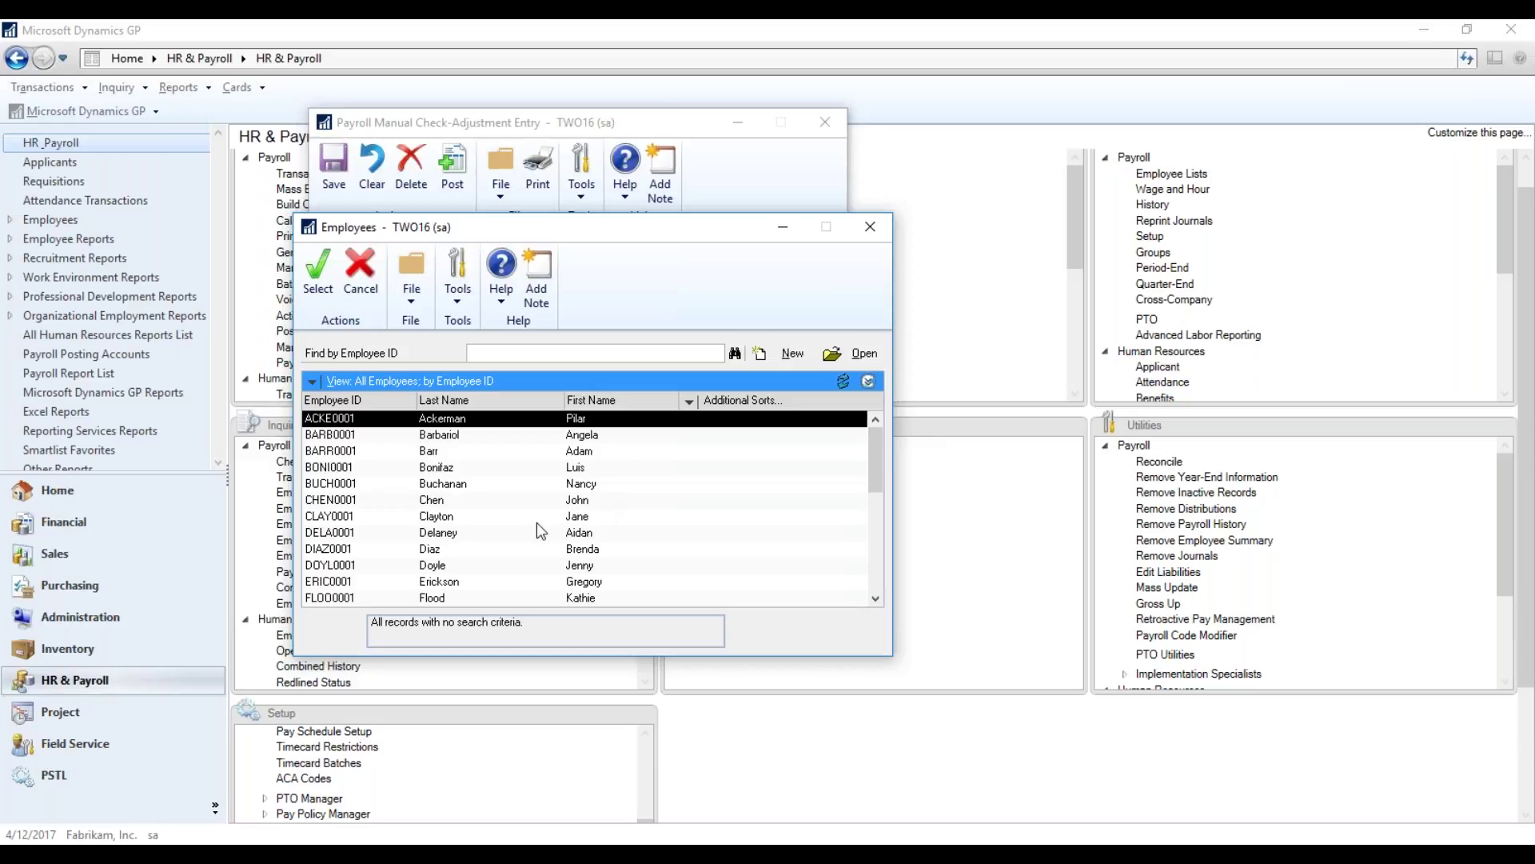
click(591, 566)
double_click(593, 566)
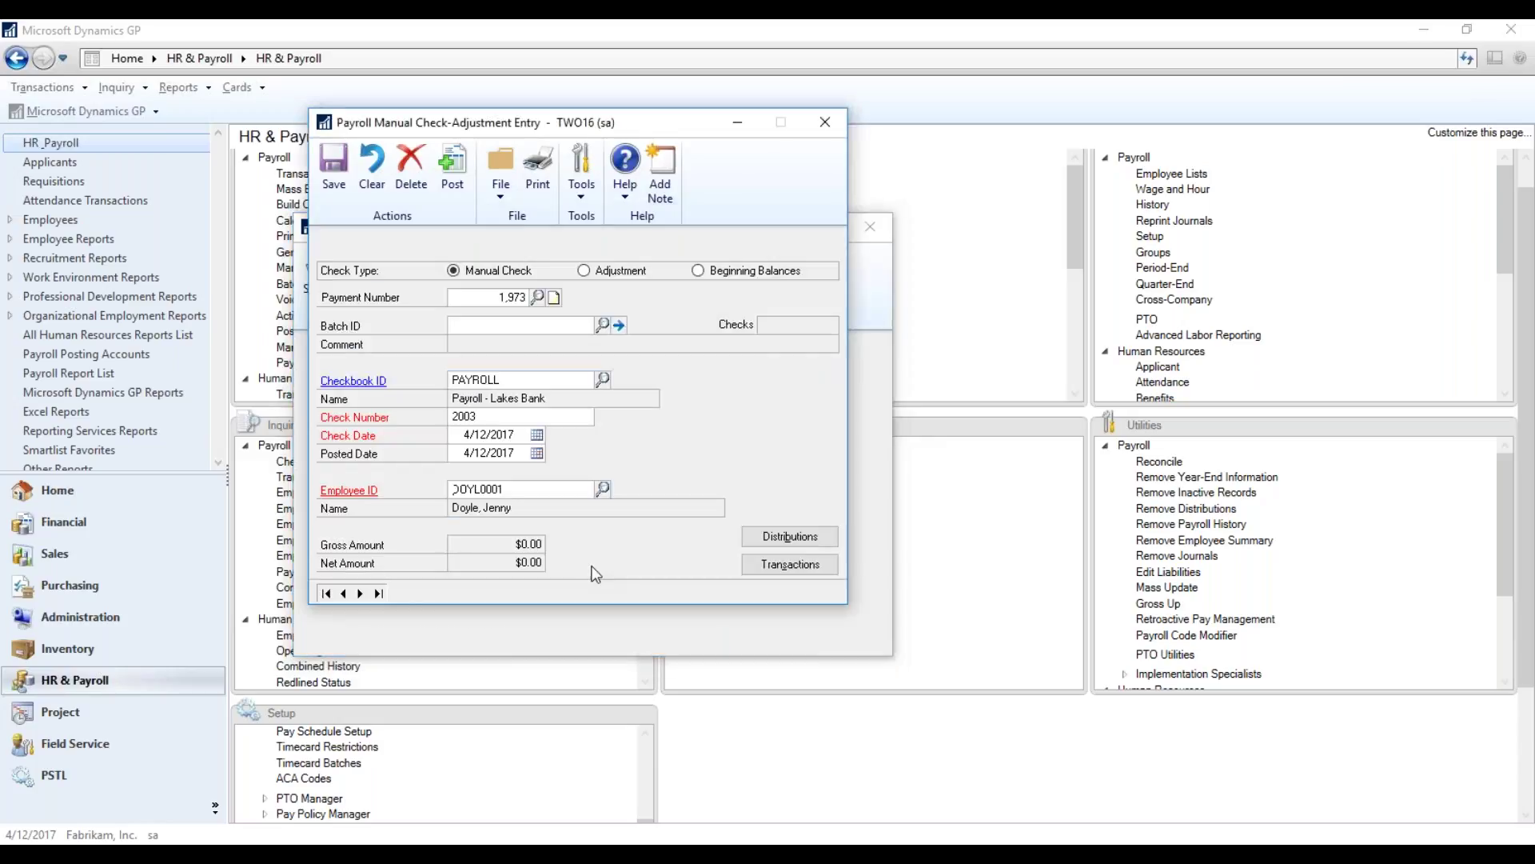
Start a transaction for the manual check and set its transaction type to Federal Tax.
click(761, 566)
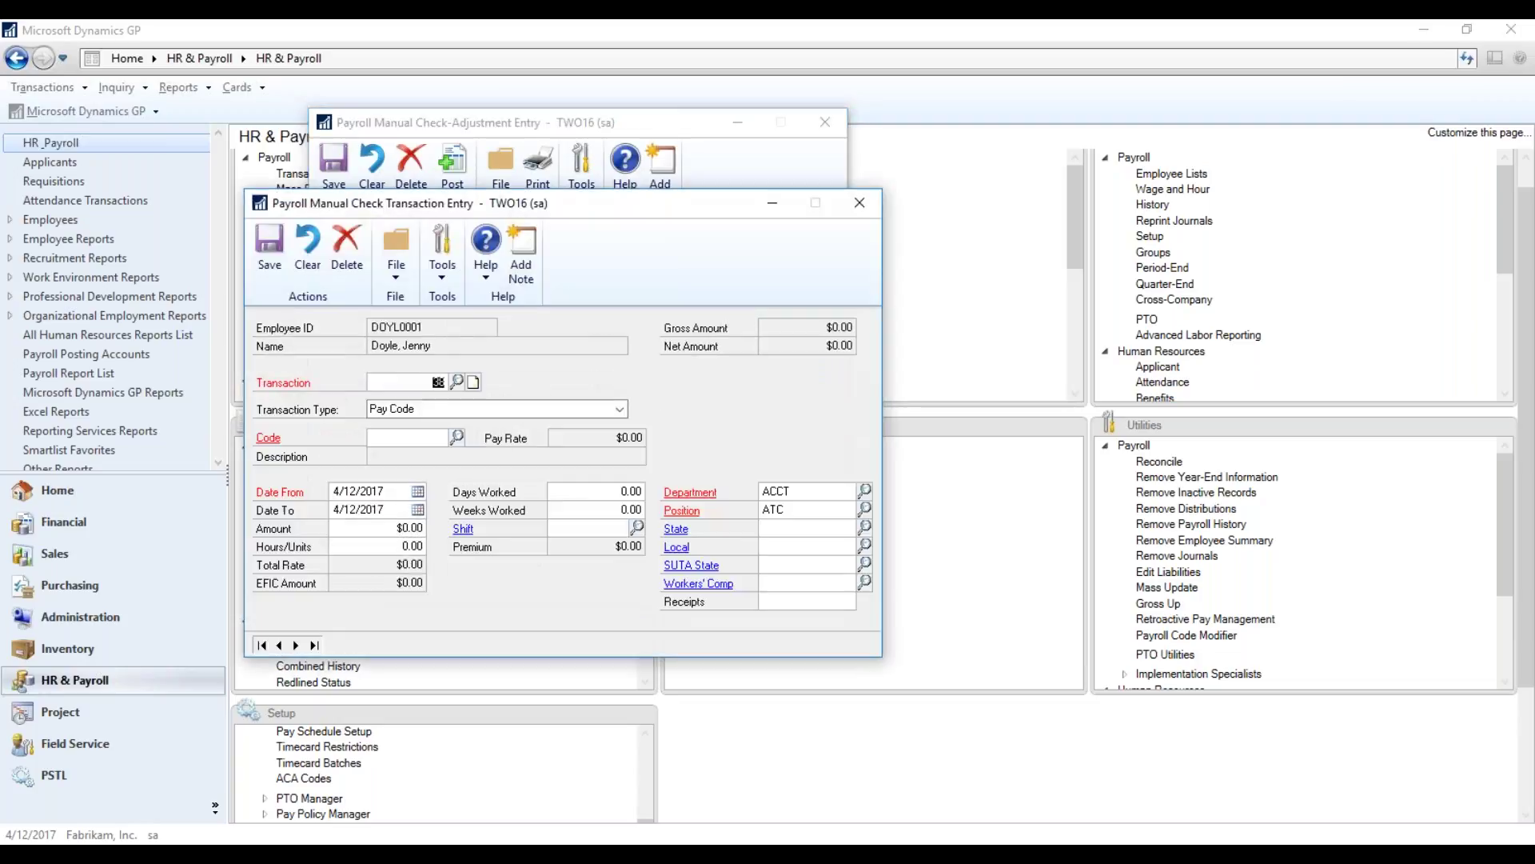
drag(696, 205, 752, 132)
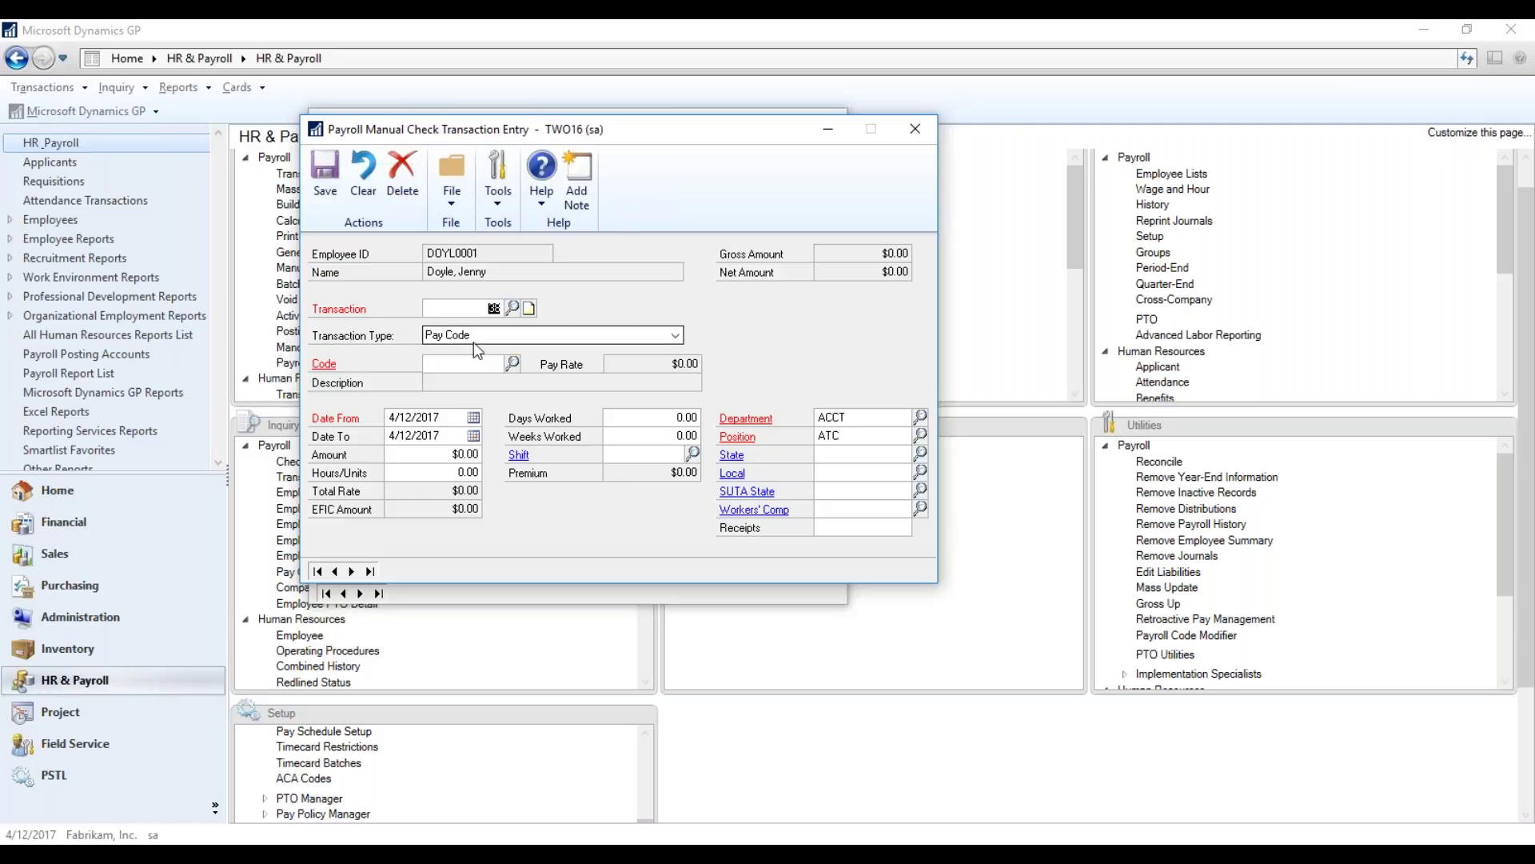
click(678, 334)
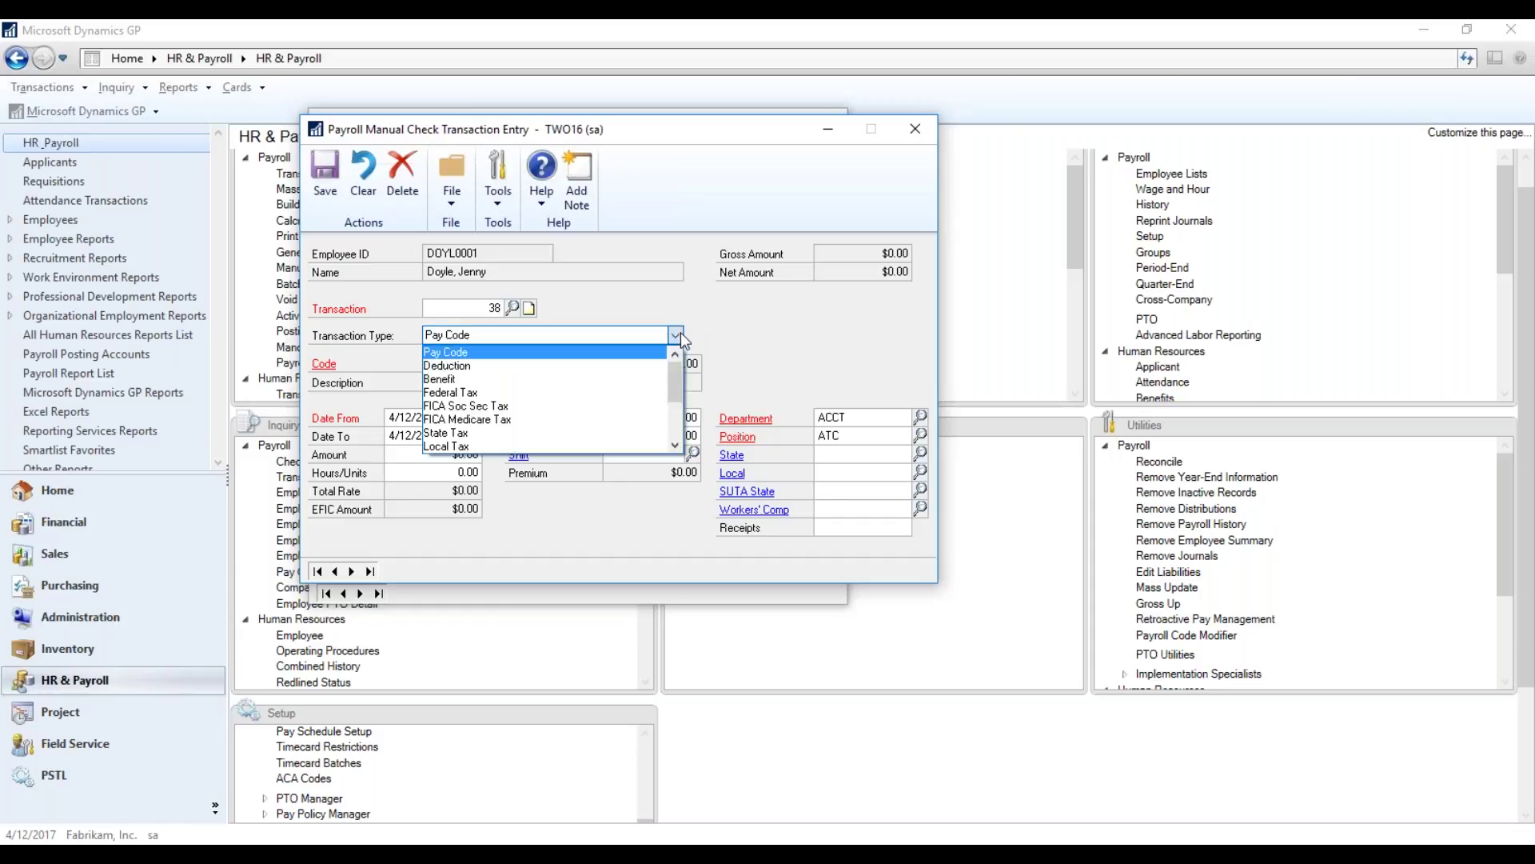
click(626, 390)
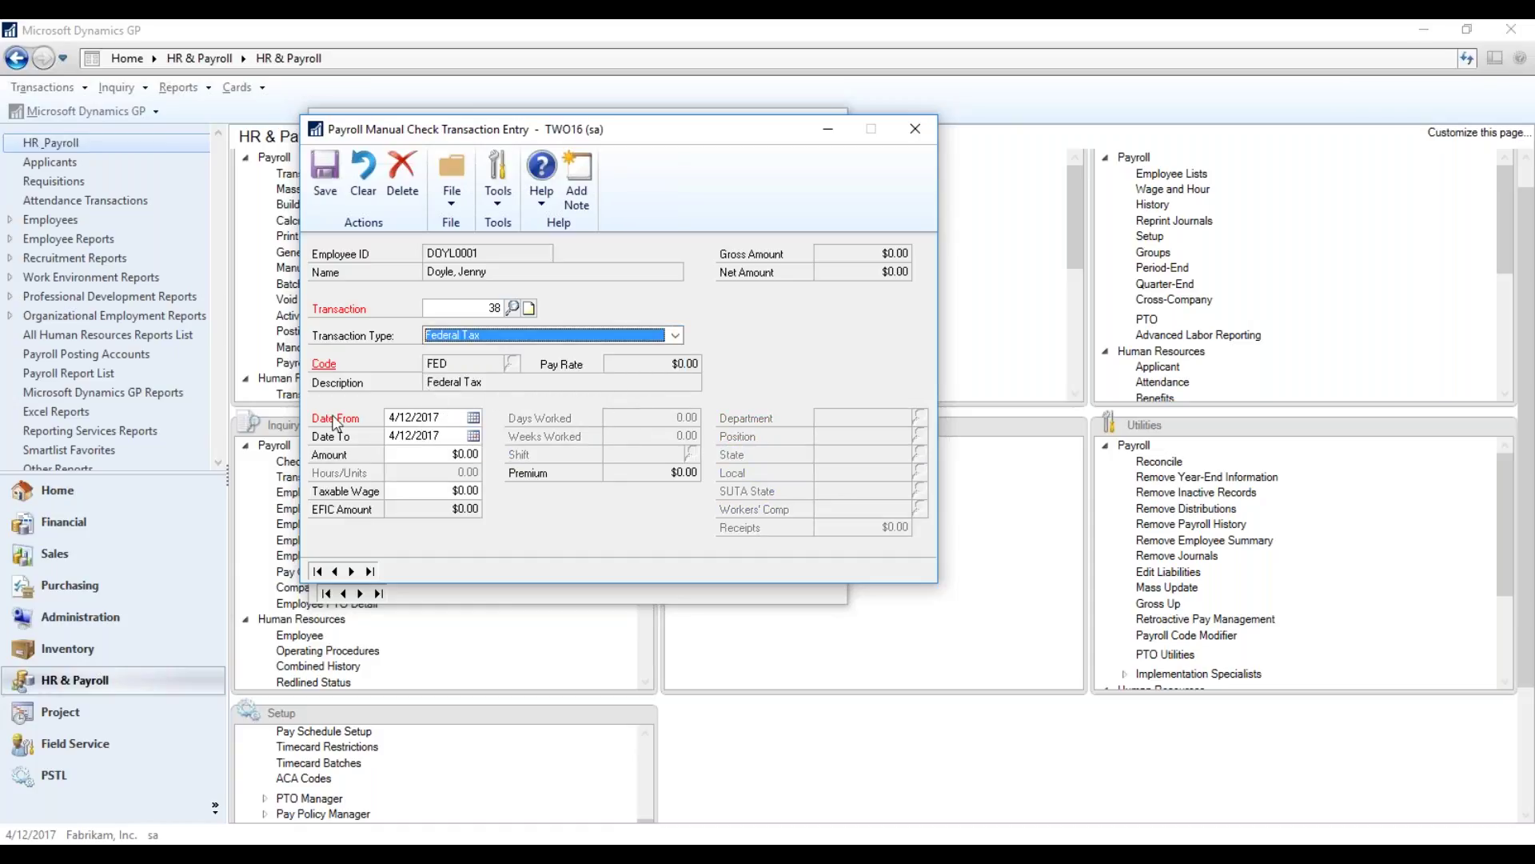
Enter an amount of -$25.00 and a taxable wage of -$100.00 for the federal tax transaction, and save it.
click(418, 458)
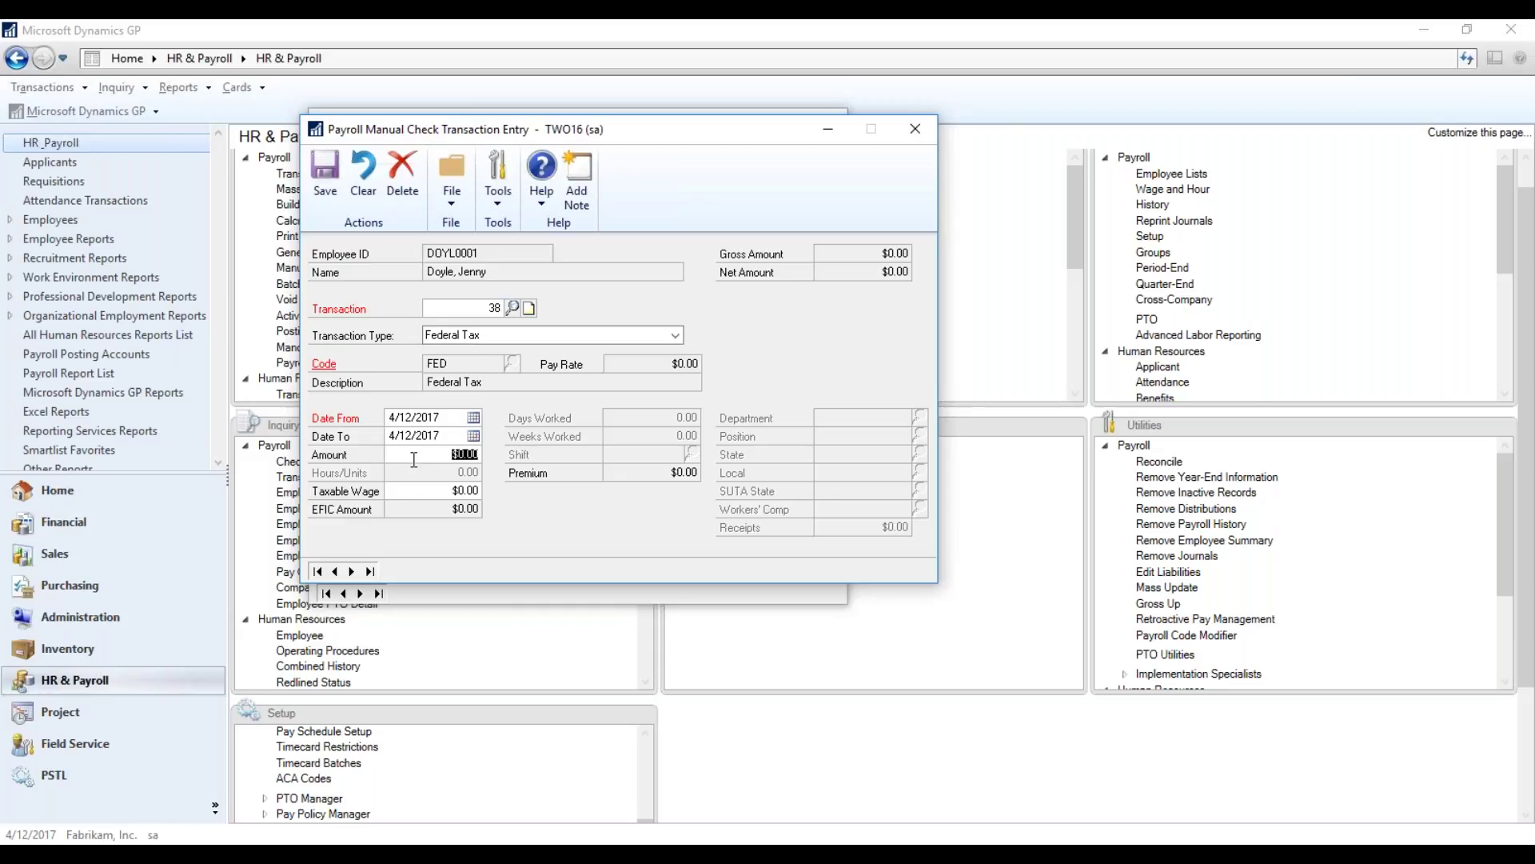
text(-)
text(25.00)
key(Tab)
text(-$100.00)
click(334, 189)
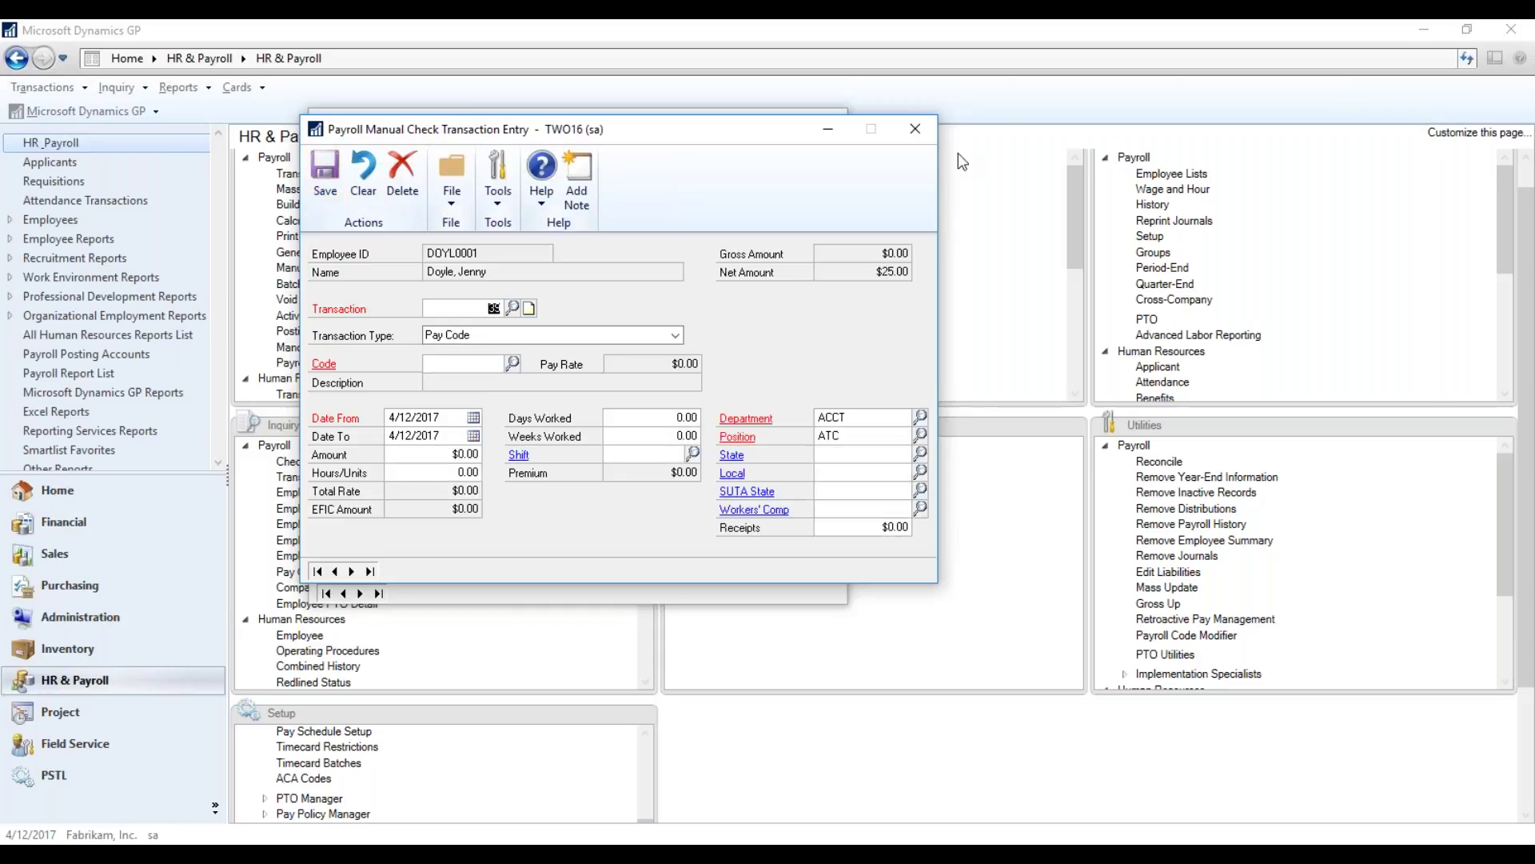
Return to the manual check, post it and close its entry window.
click(912, 130)
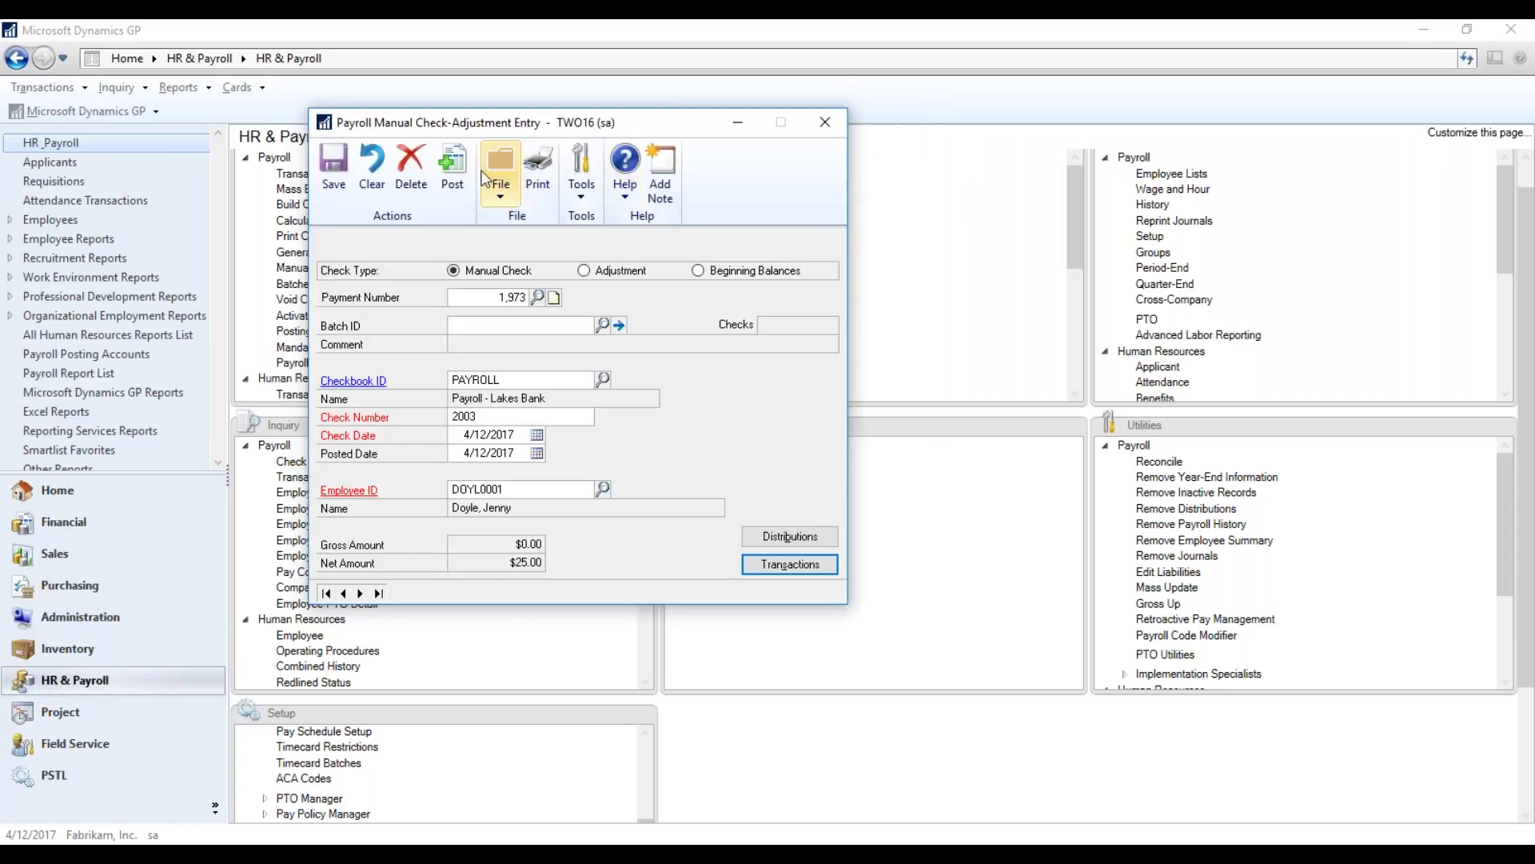
click(454, 177)
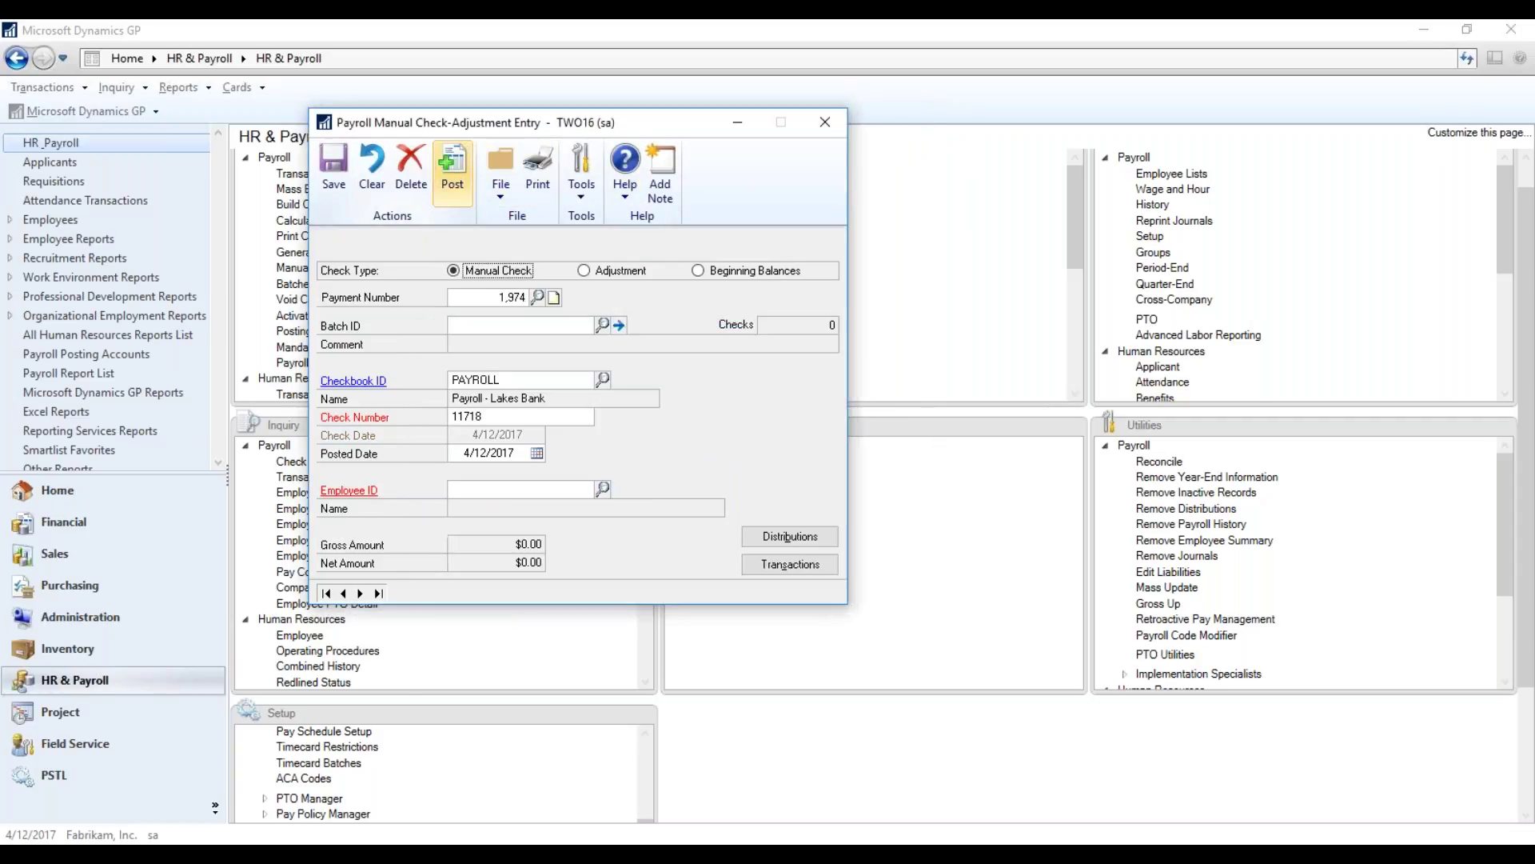
click(824, 128)
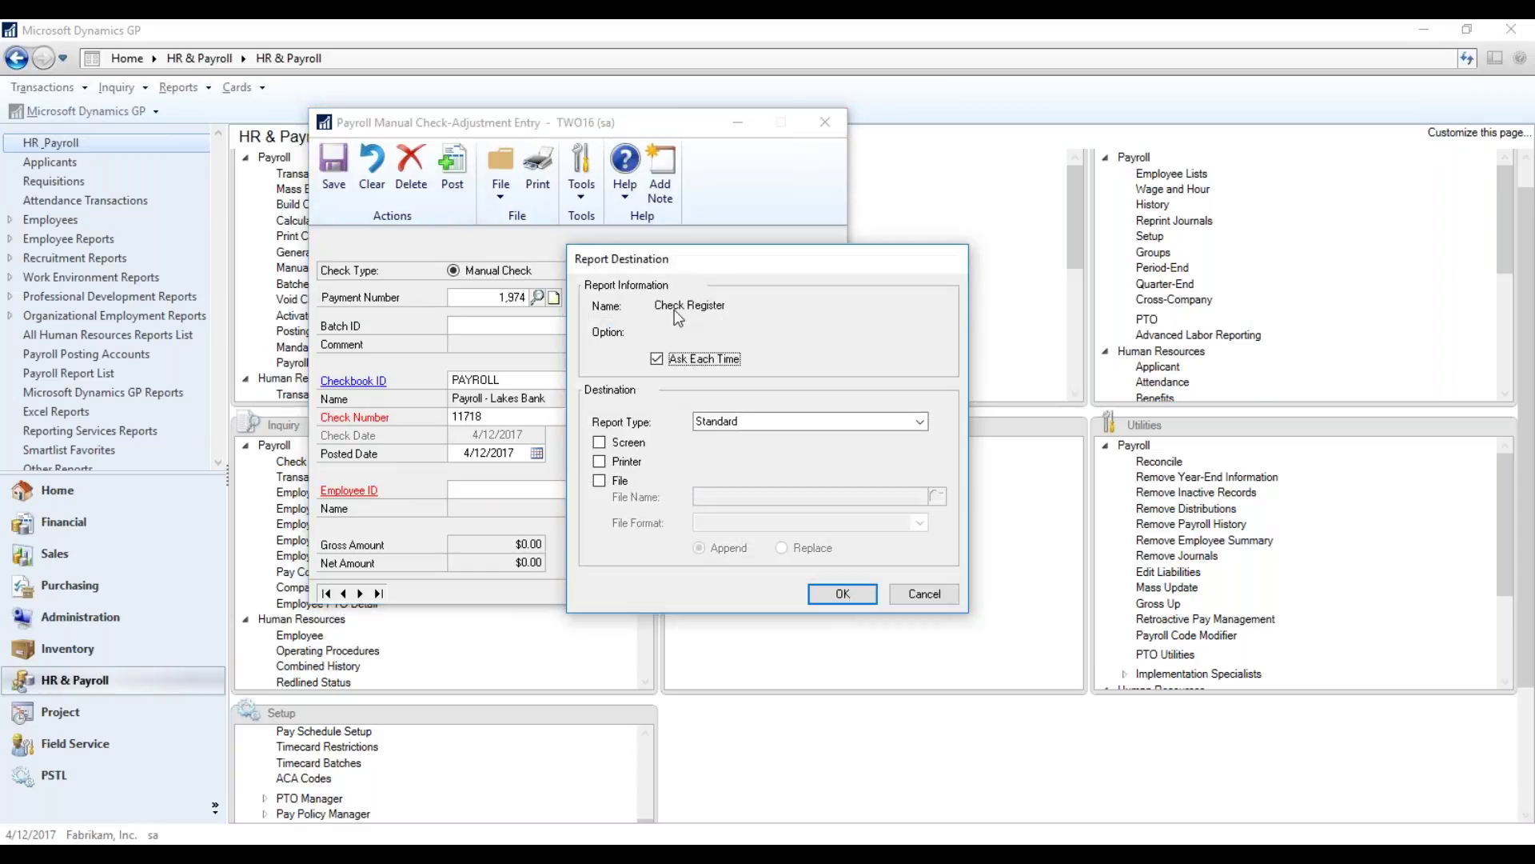
Send the Check Register and the Check Posting Register to the screen.
click(632, 443)
click(842, 593)
click(632, 446)
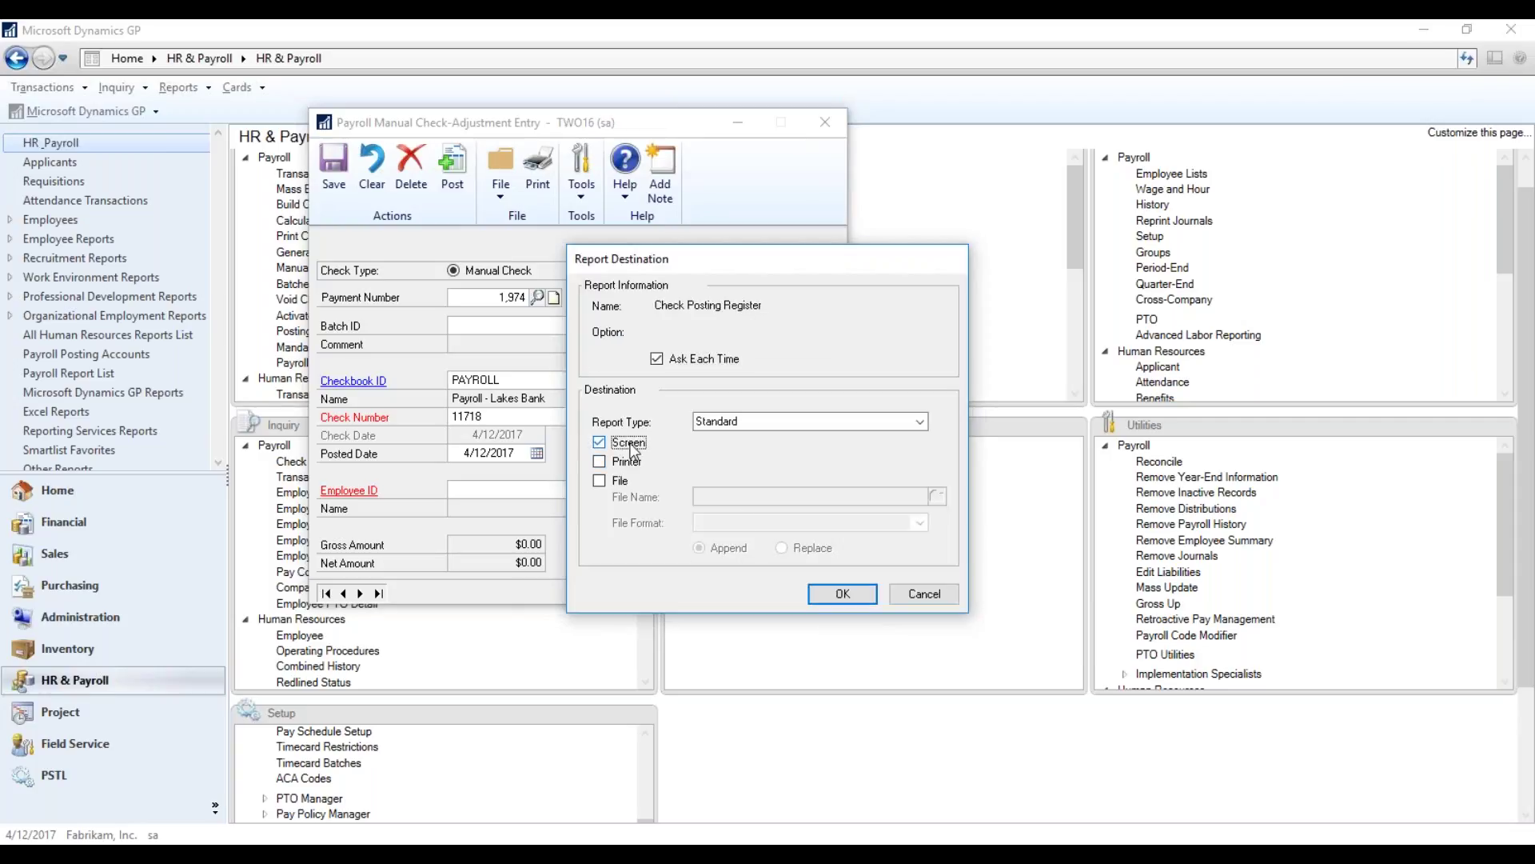
click(857, 592)
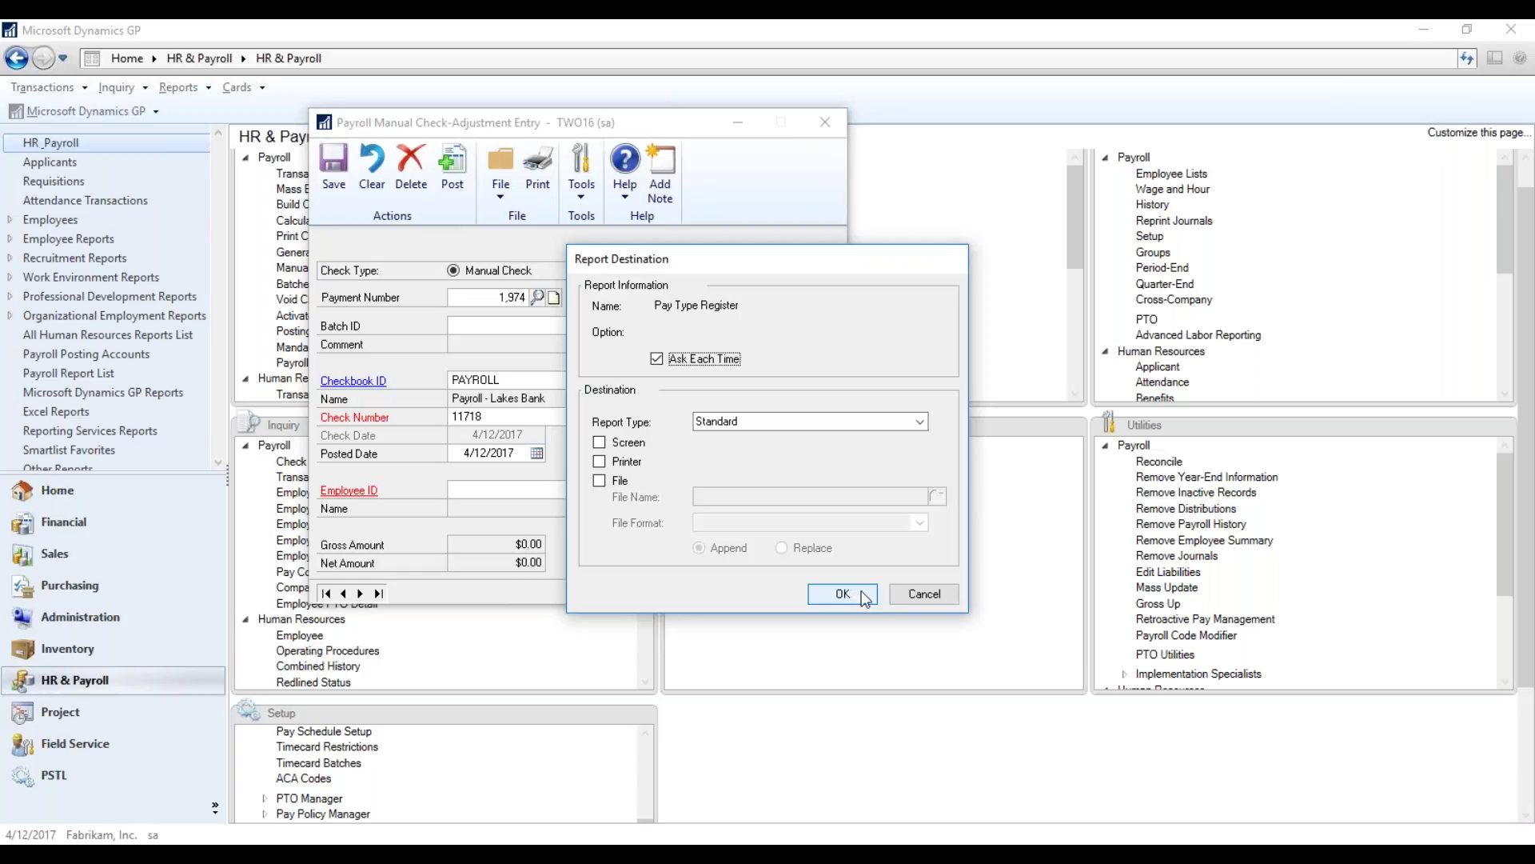
Skip the remaining registers from the Pay Type Register onward, and send the Checkbook Posting Journal to the screen.
click(924, 593)
click(924, 593)
click(923, 593)
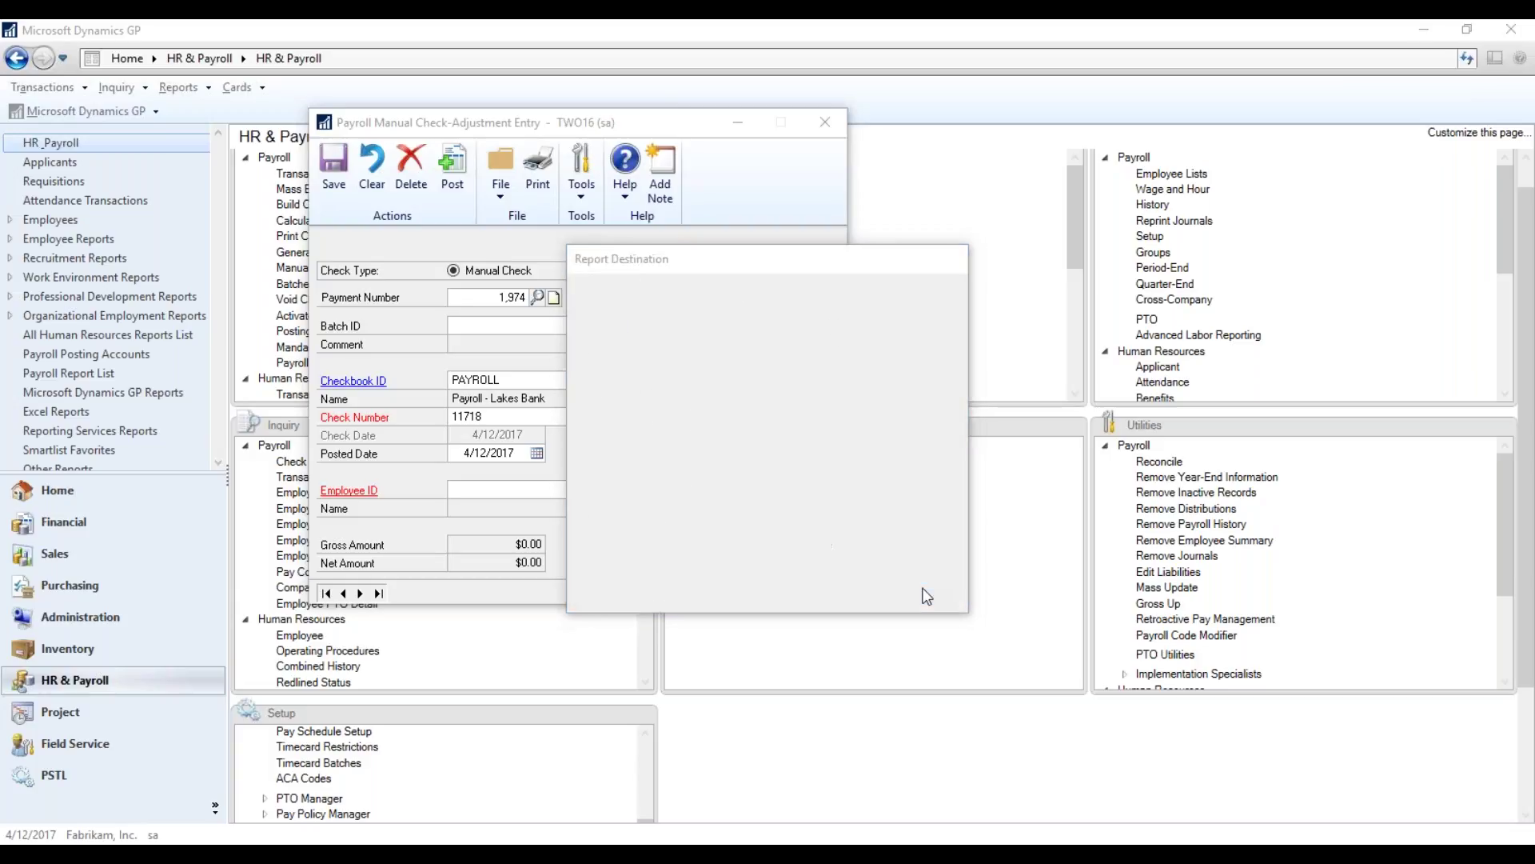
click(925, 595)
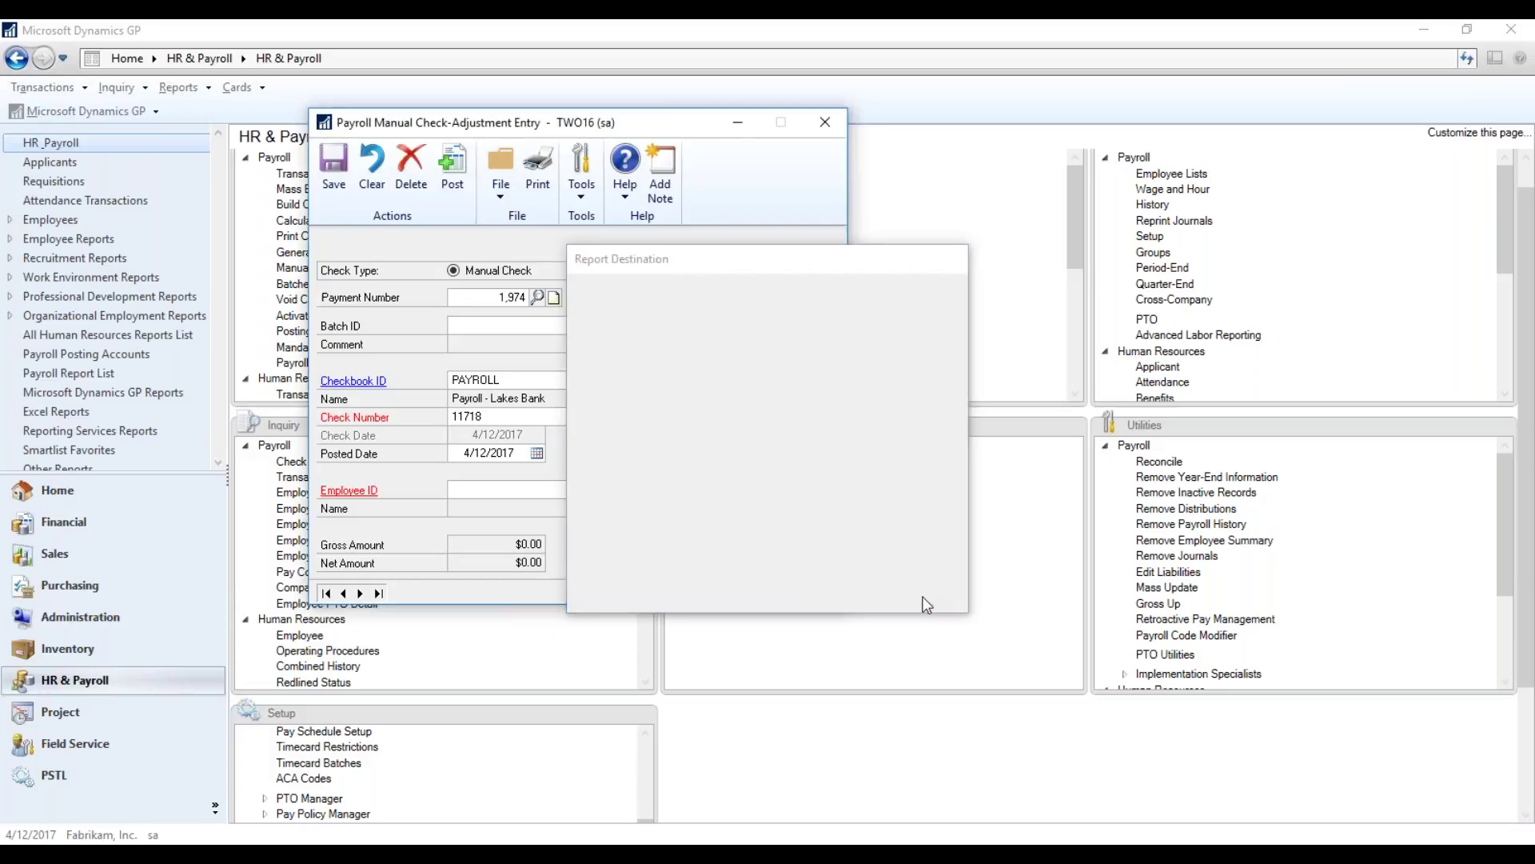
click(924, 595)
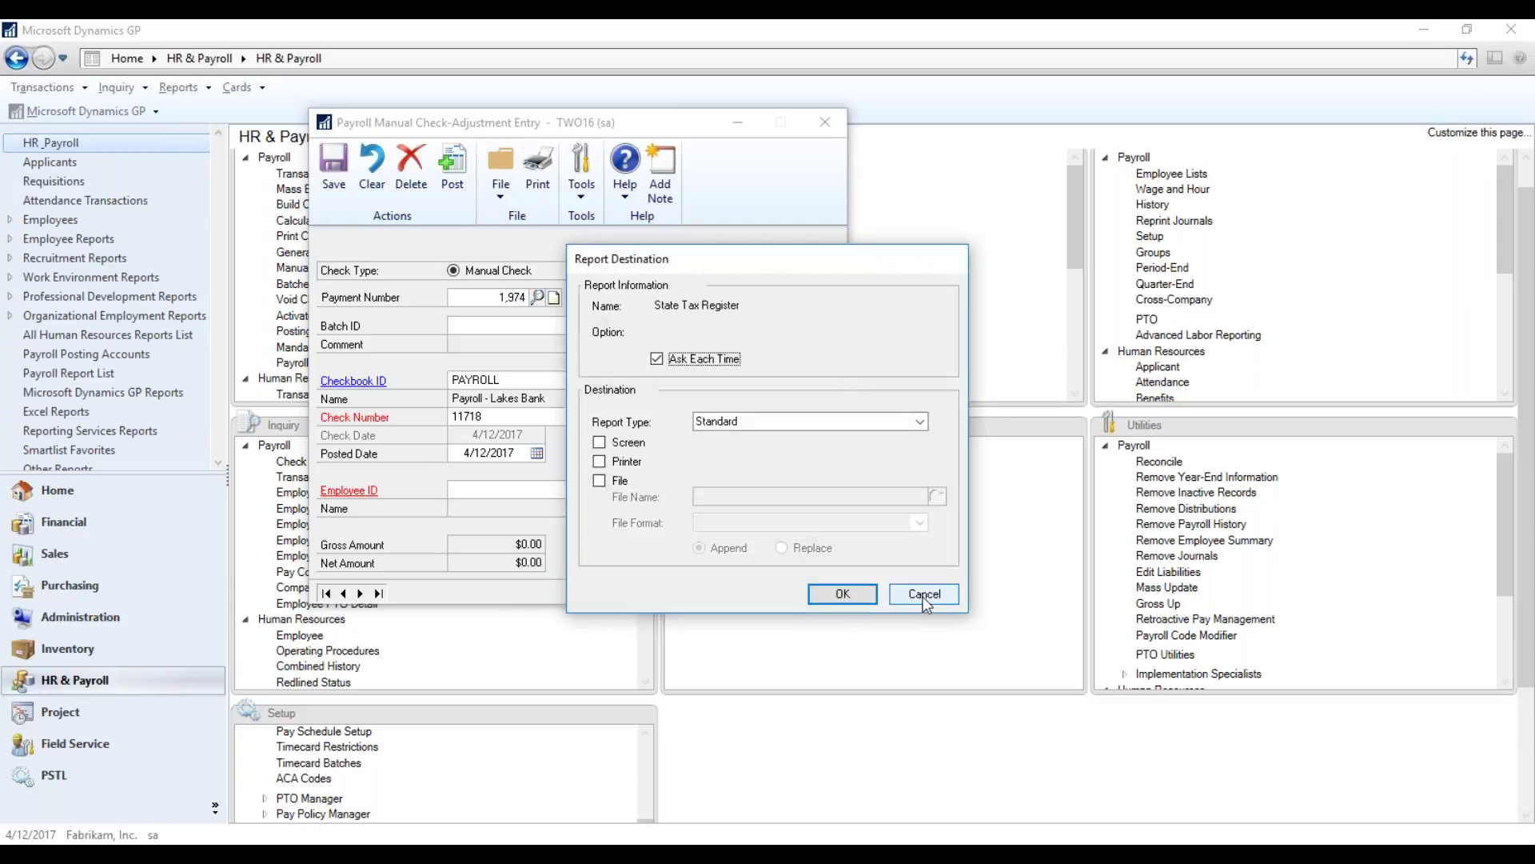
click(924, 595)
click(925, 595)
click(924, 595)
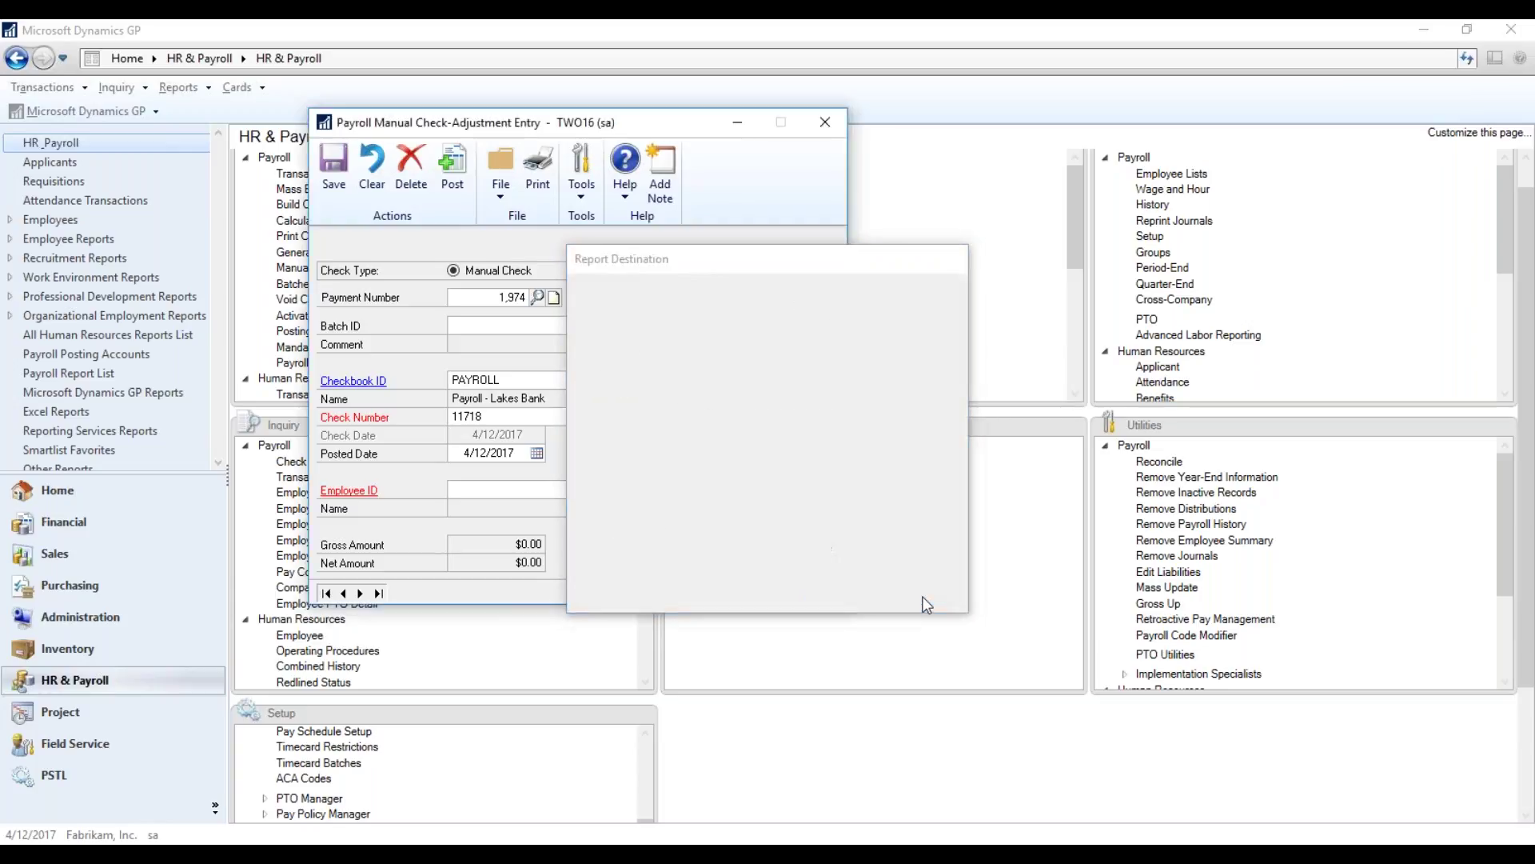
click(636, 443)
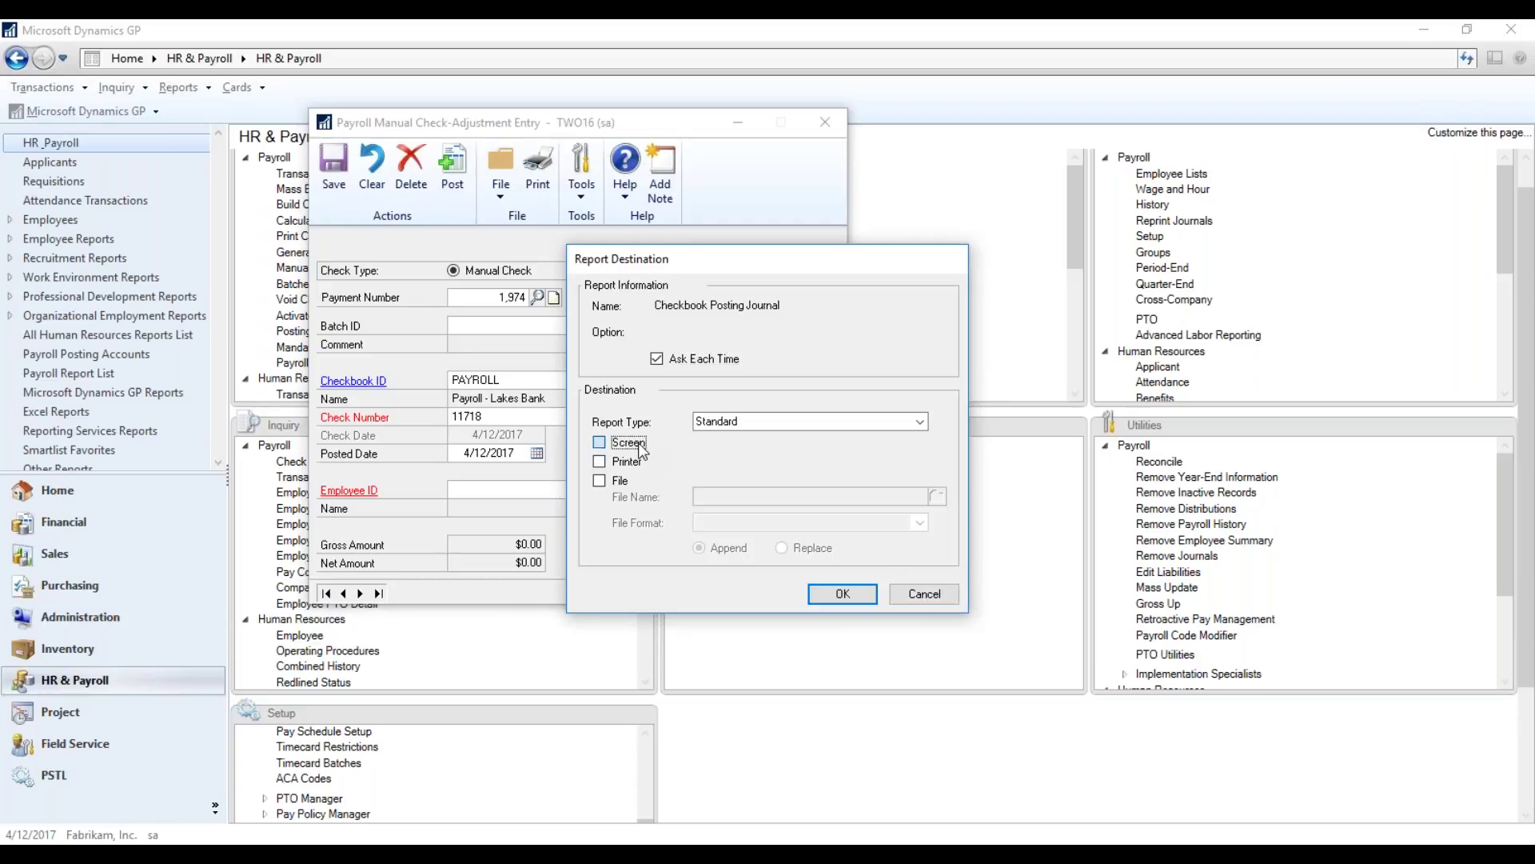
click(854, 597)
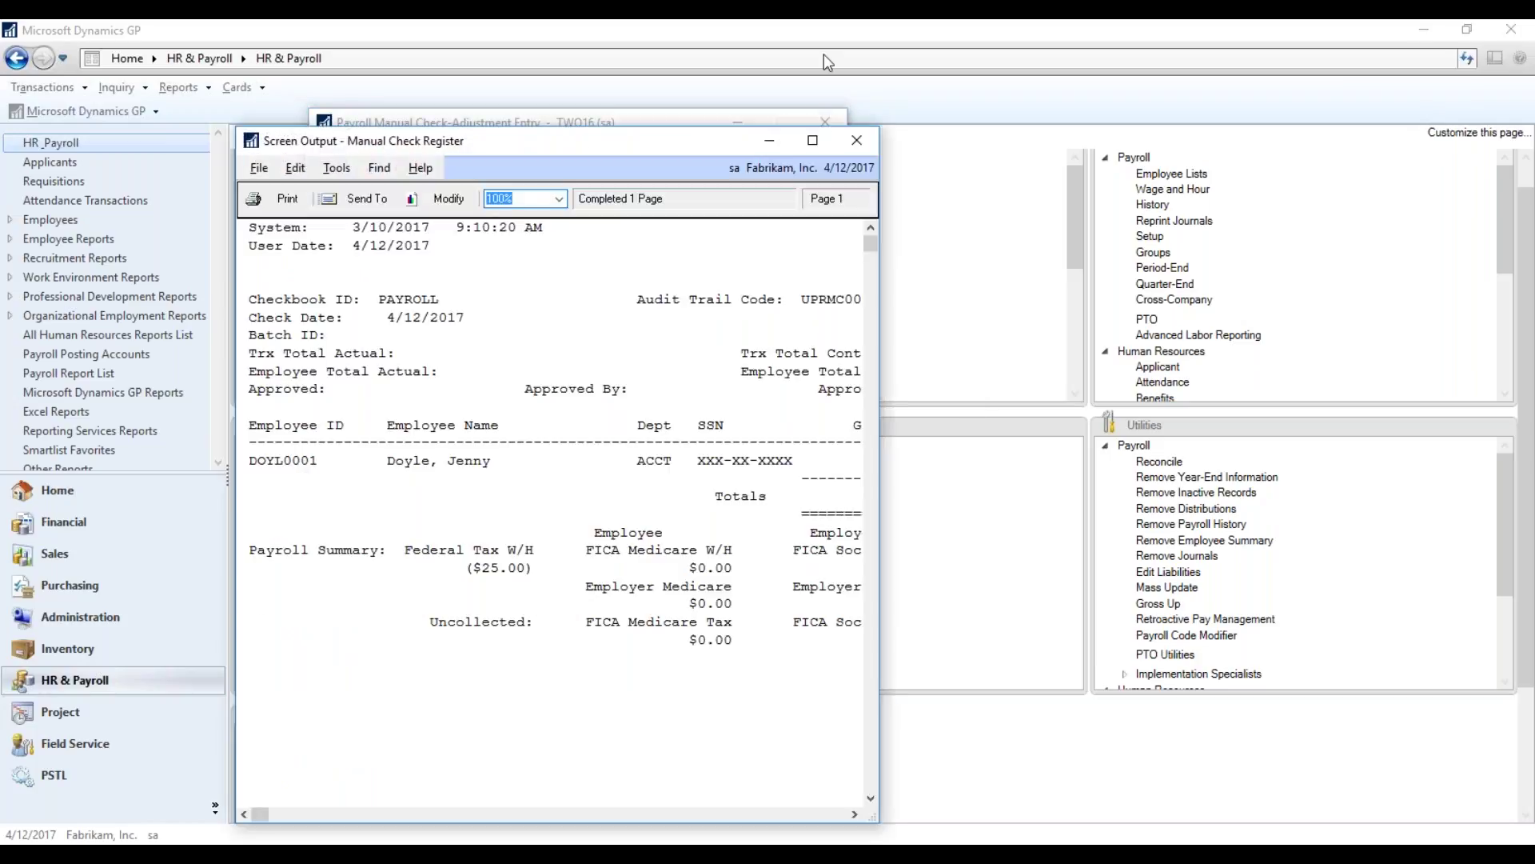
Review the Manual Check Register, Check Posting Register and Checkbook Posting Journal at full size, closing each report.
click(814, 145)
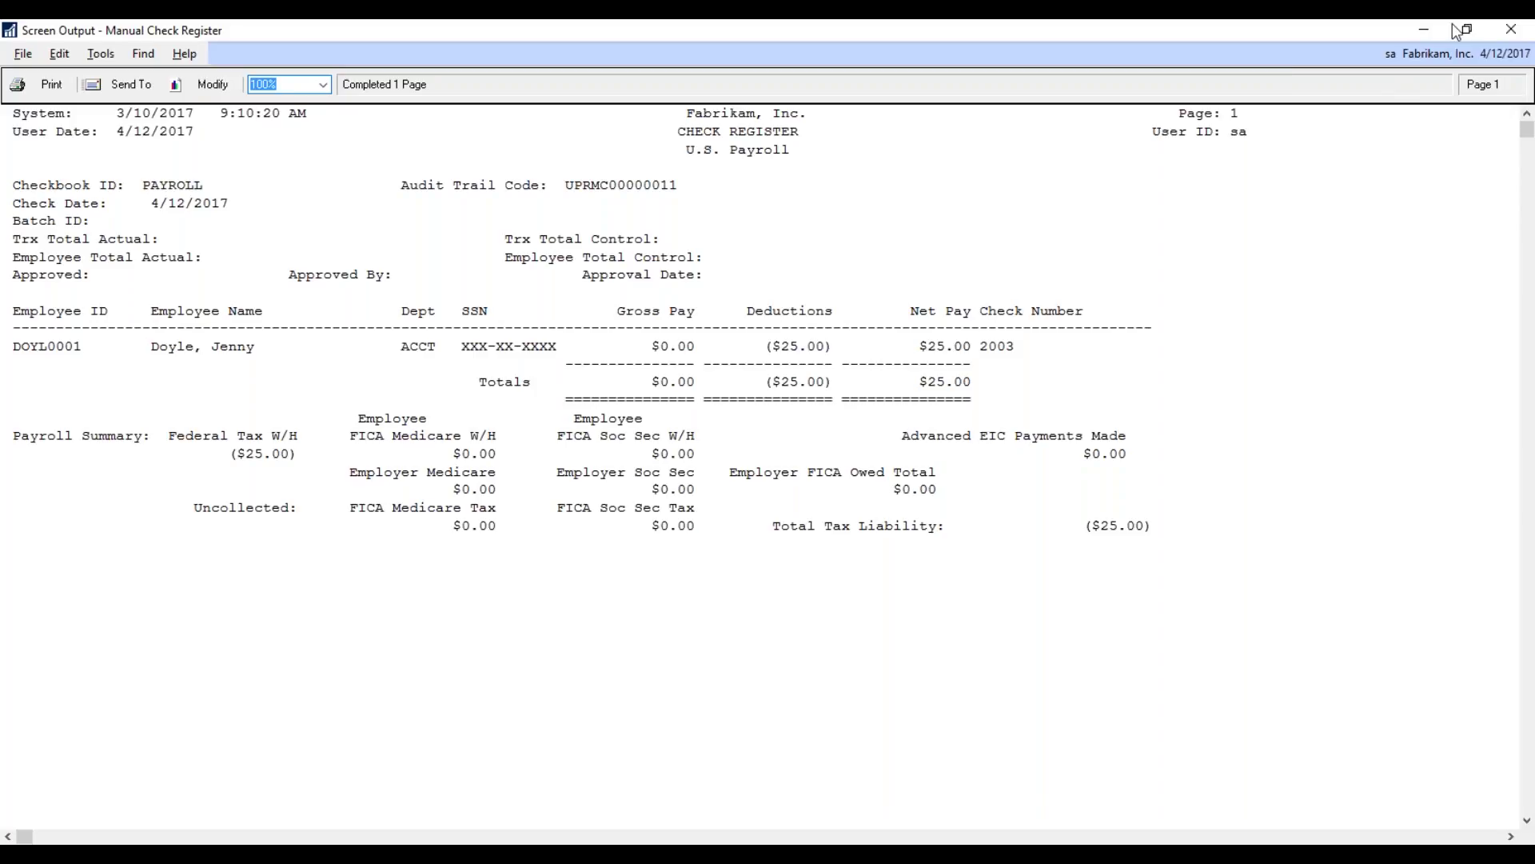
click(1516, 29)
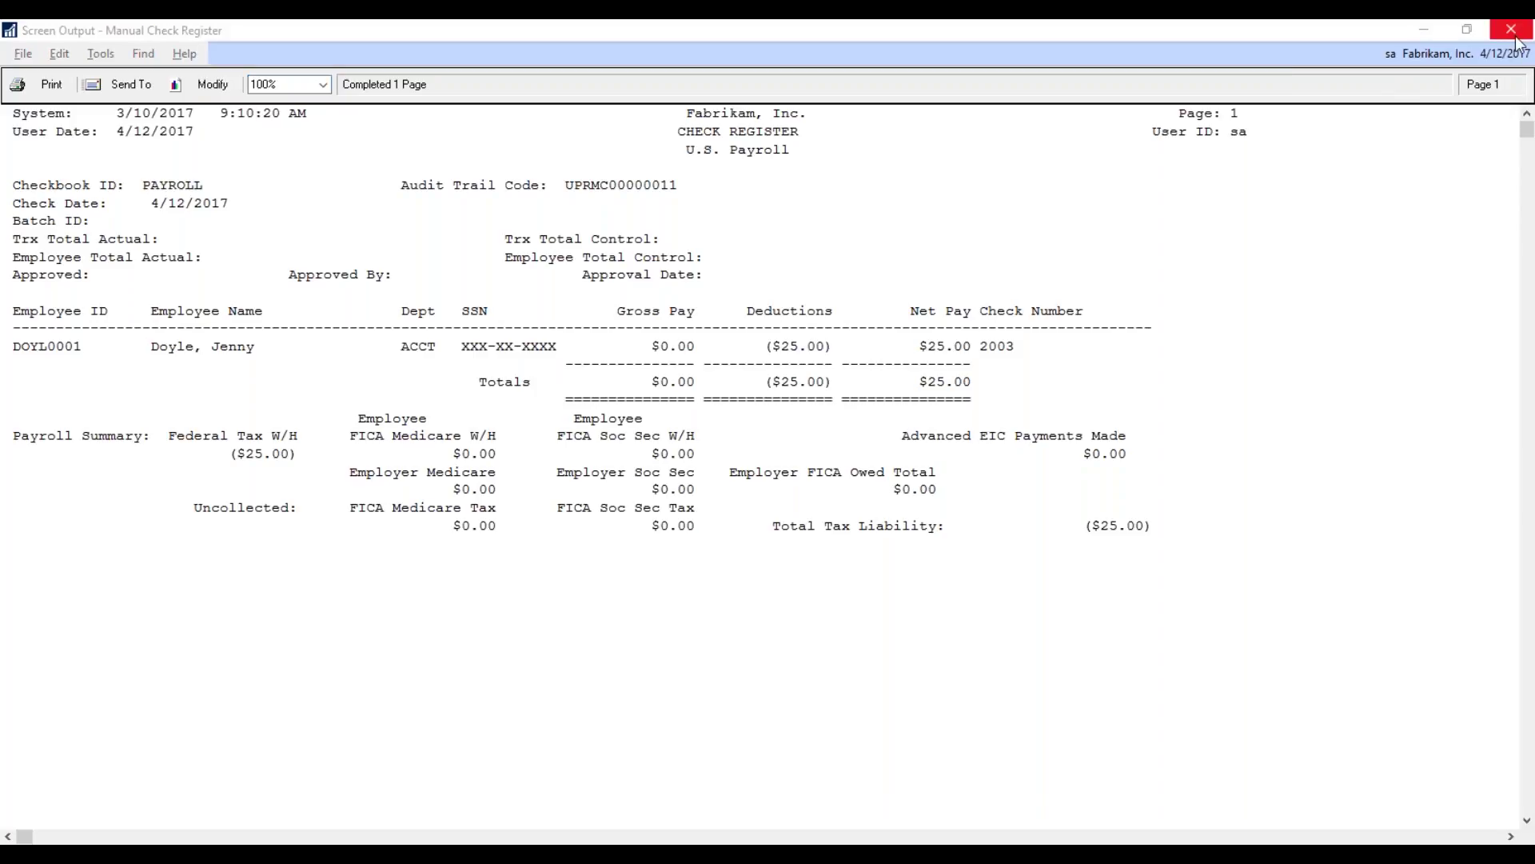
click(1514, 32)
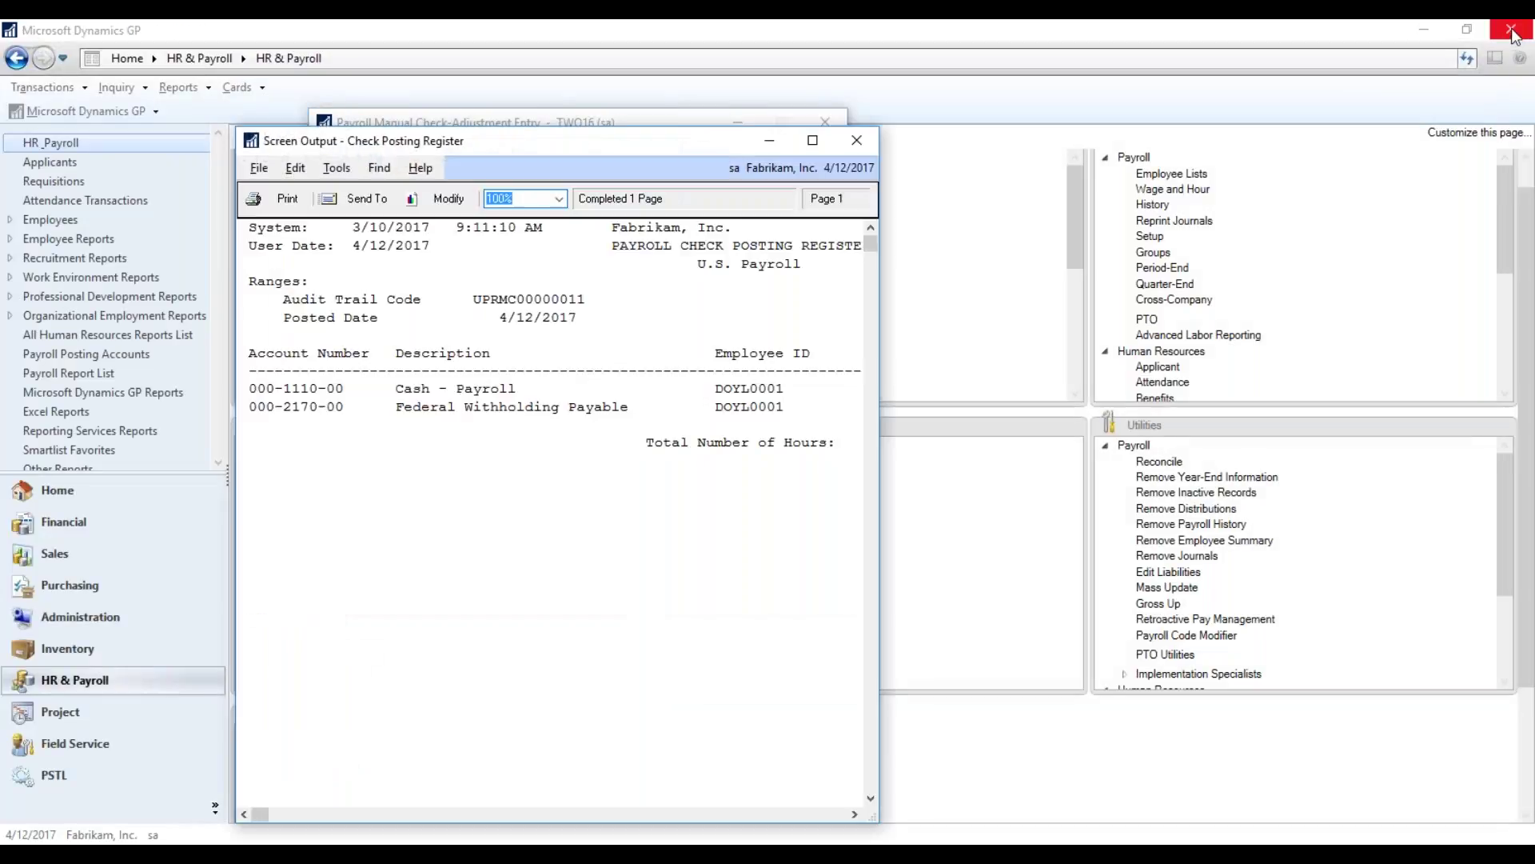
click(830, 137)
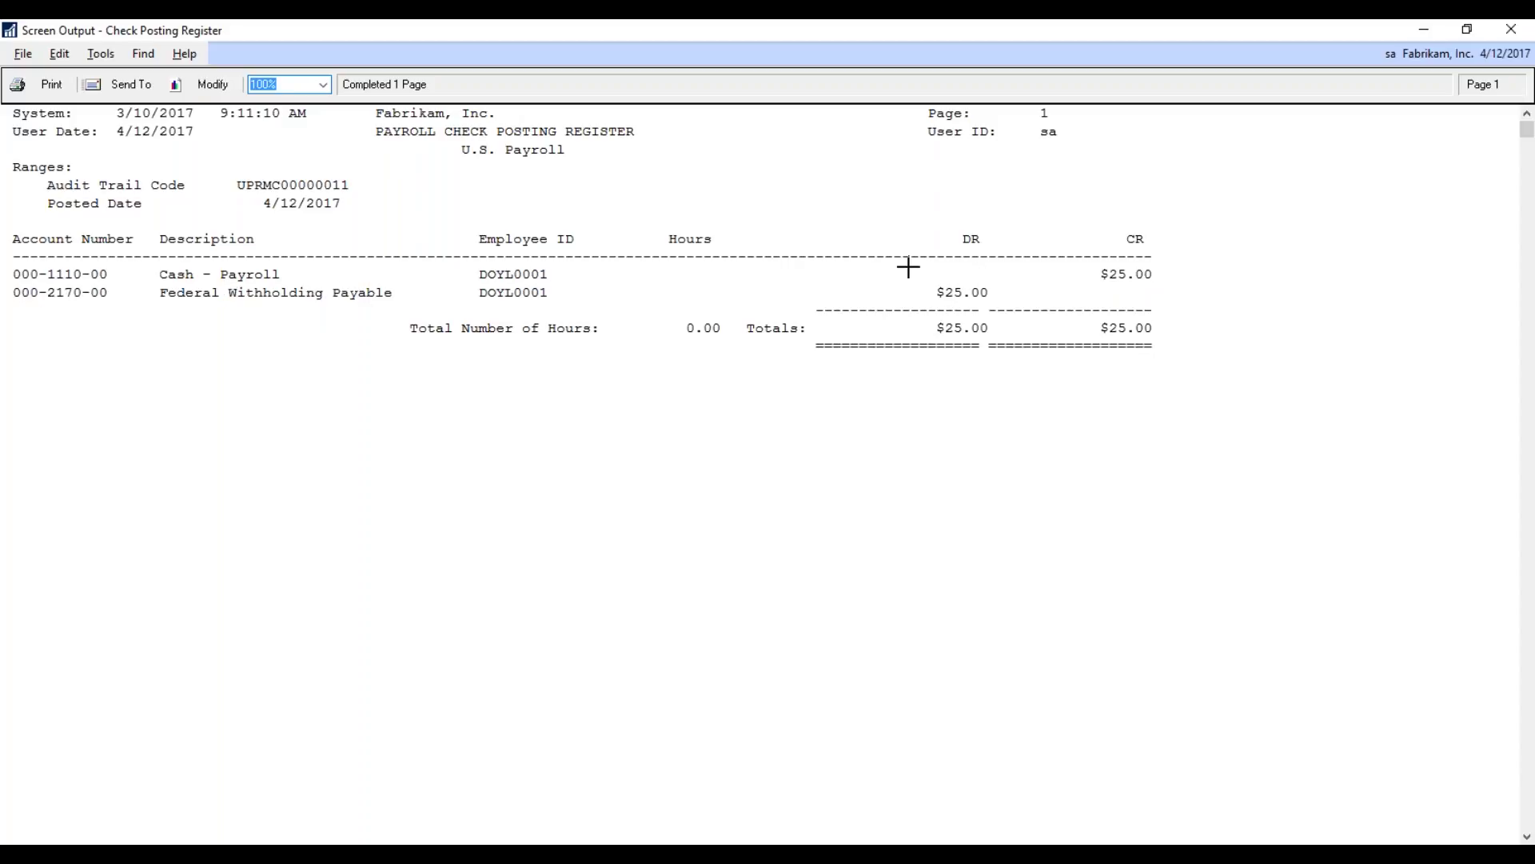
click(1521, 28)
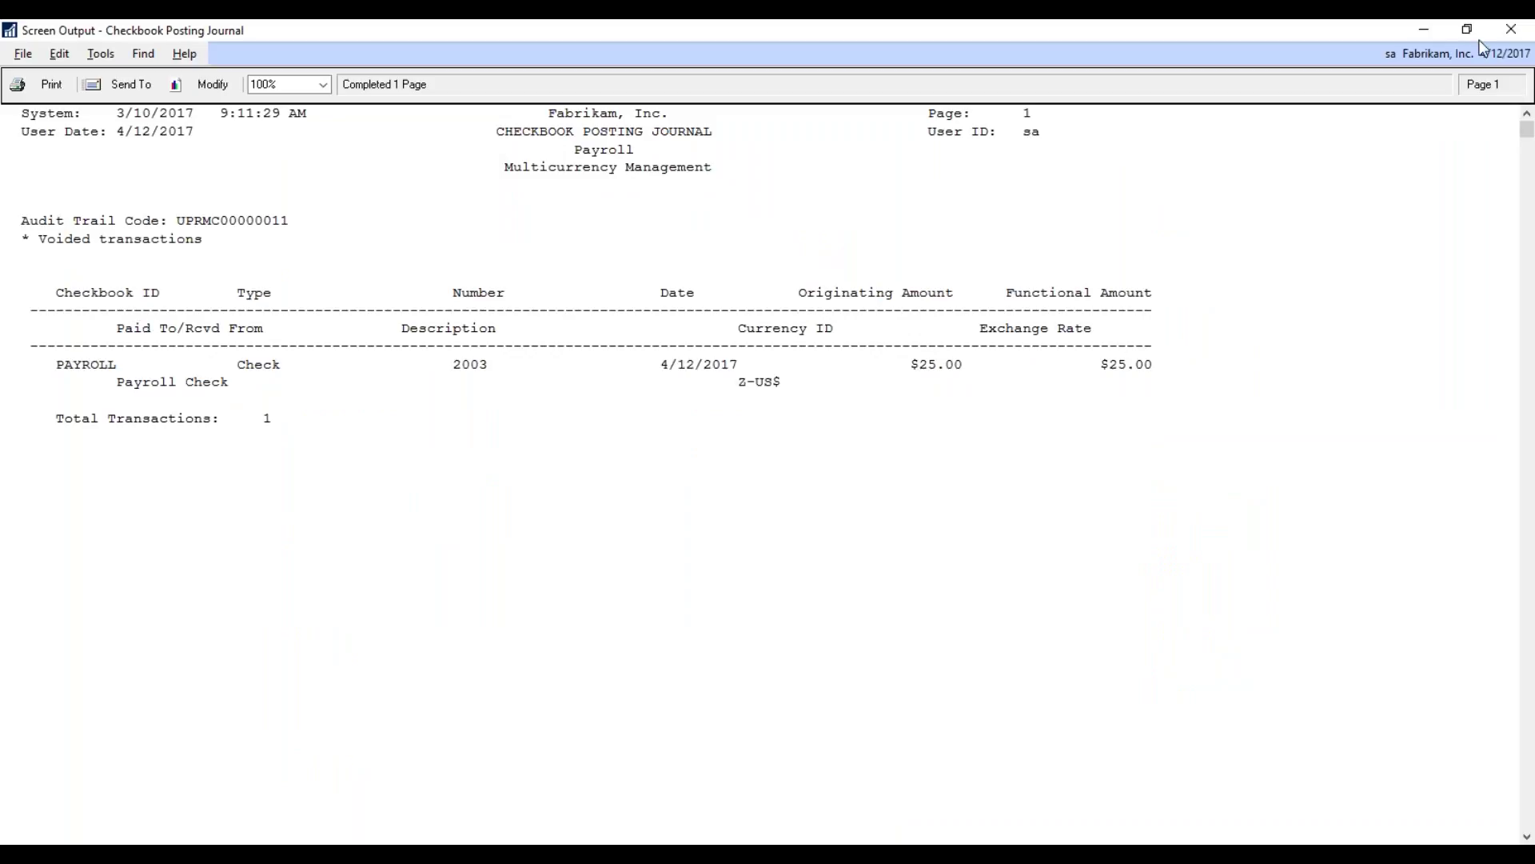
click(1514, 30)
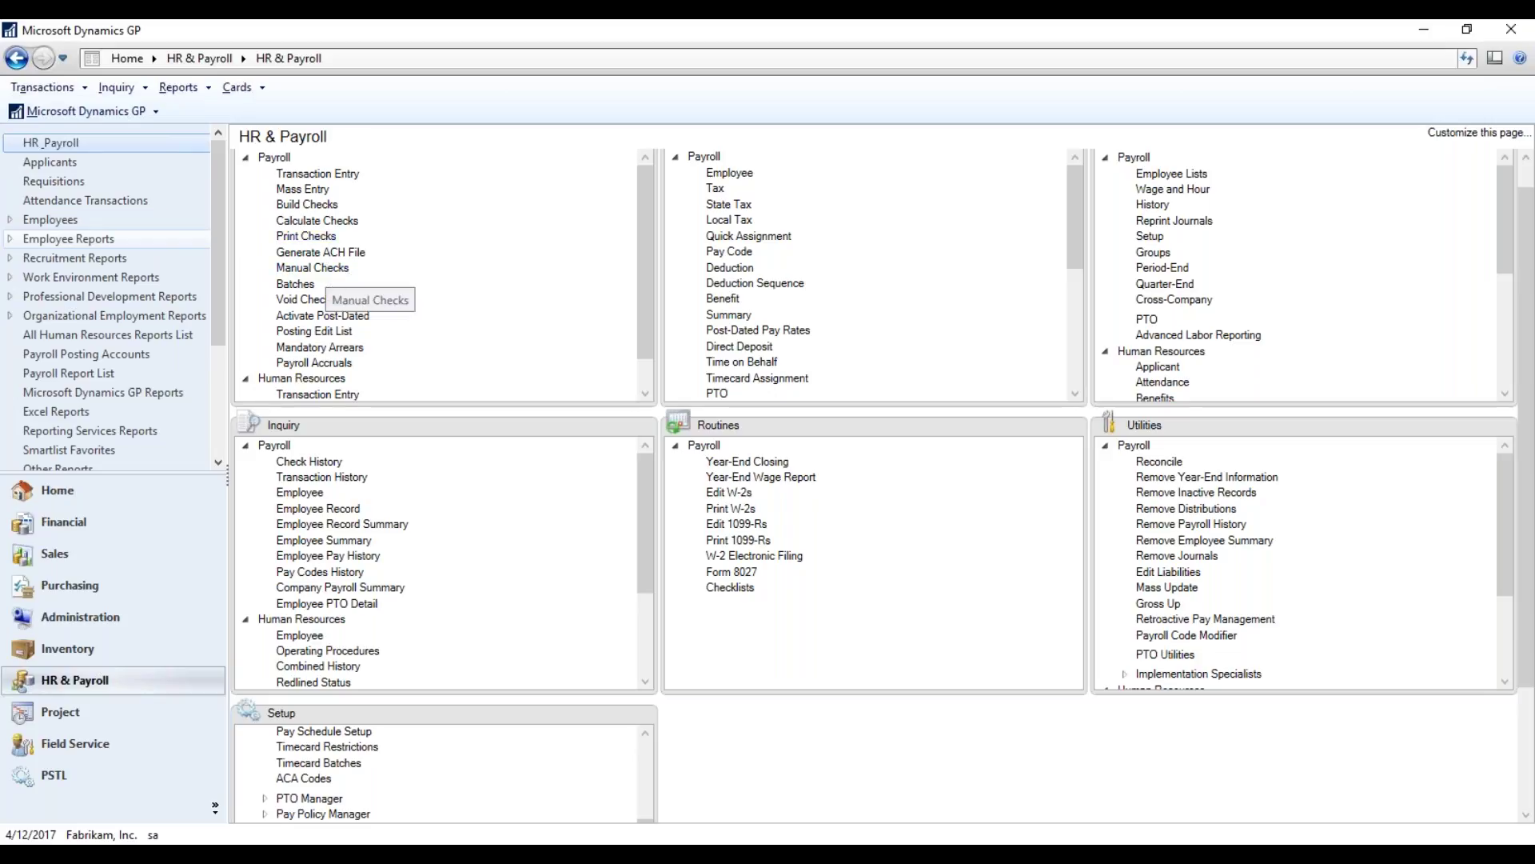
Open a new payroll manual check entry, and switch to the slideshow to show the Check Type: Adjustment slide.
click(342, 272)
click(356, 854)
click(358, 774)
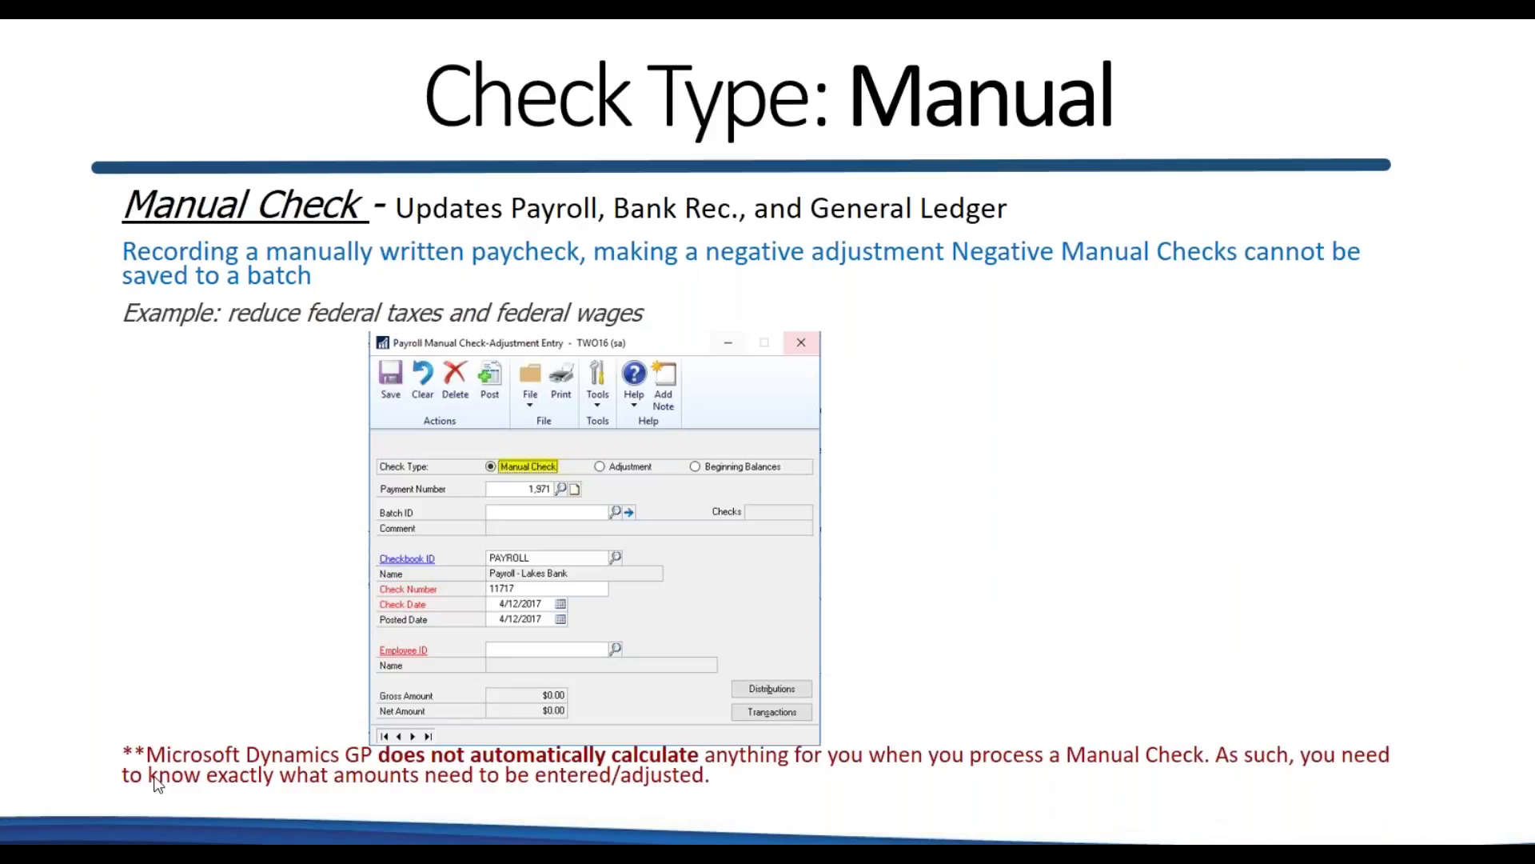
click(59, 820)
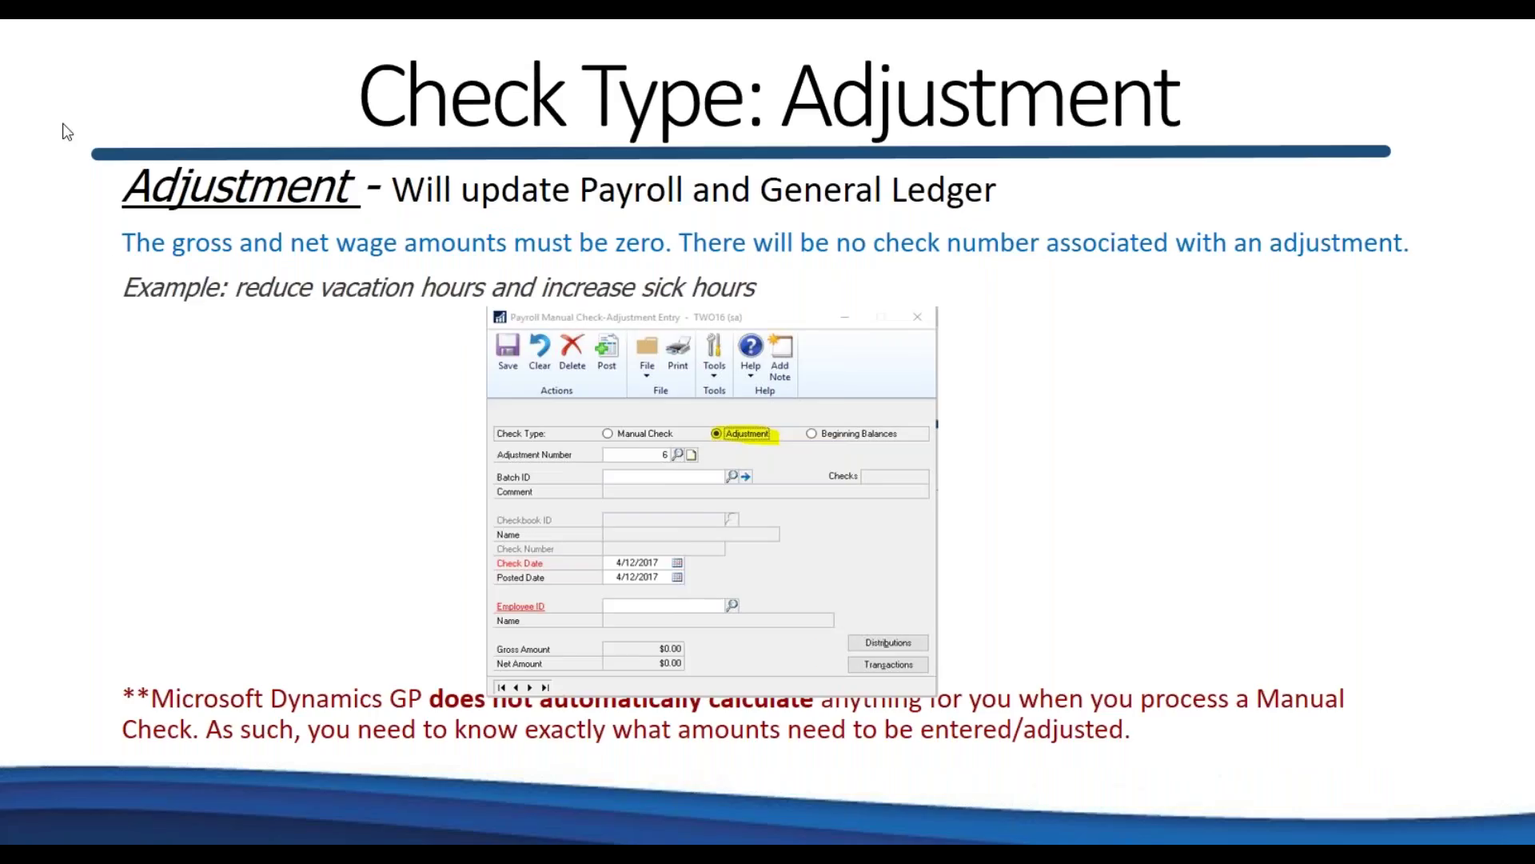
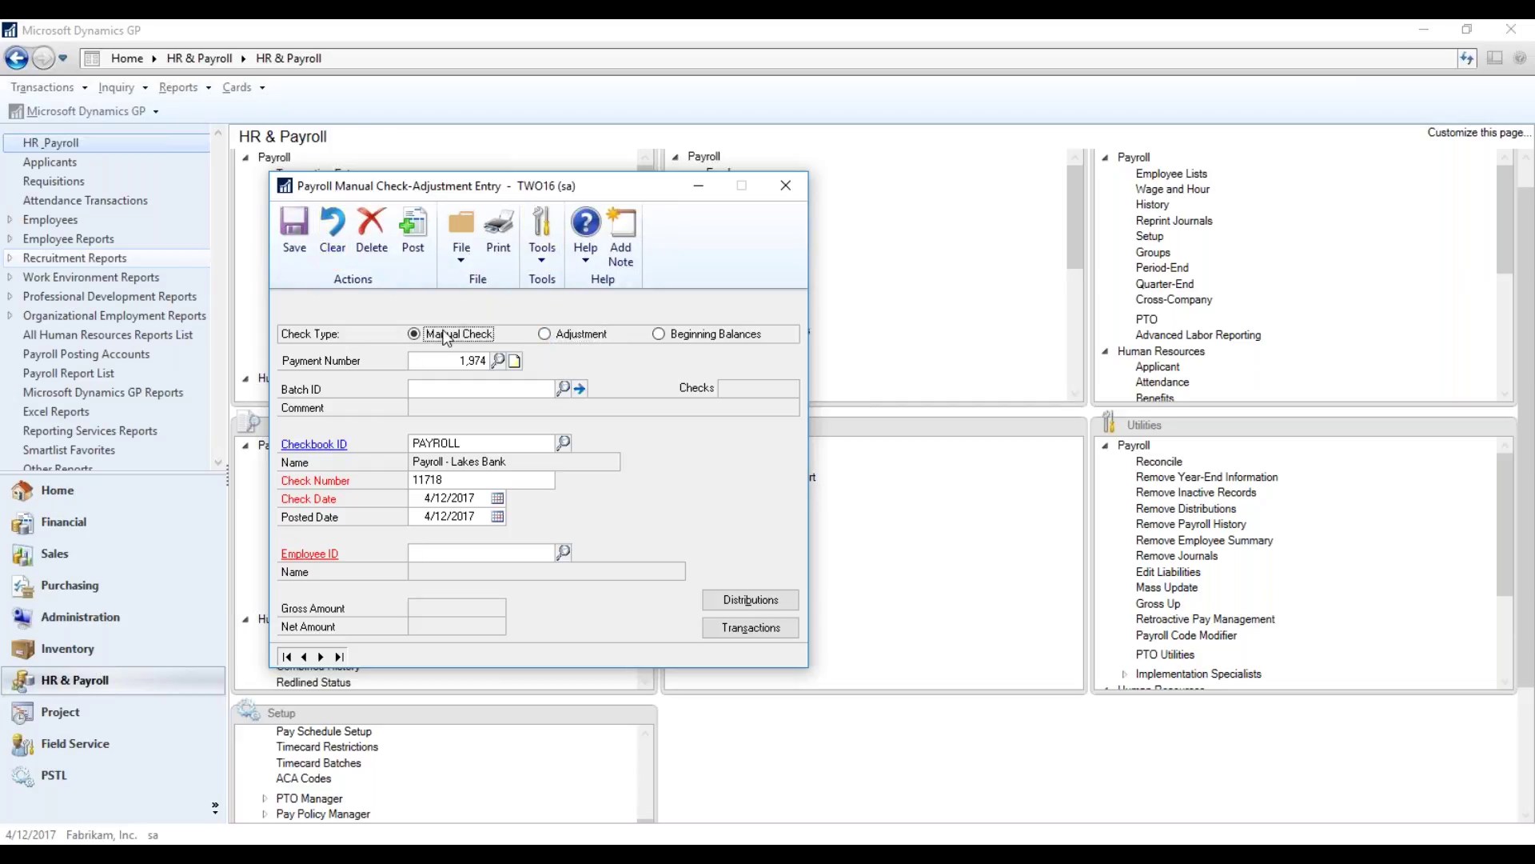
Set the check type to Adjustment and choose the ninth employee in the employee lookup.
click(547, 336)
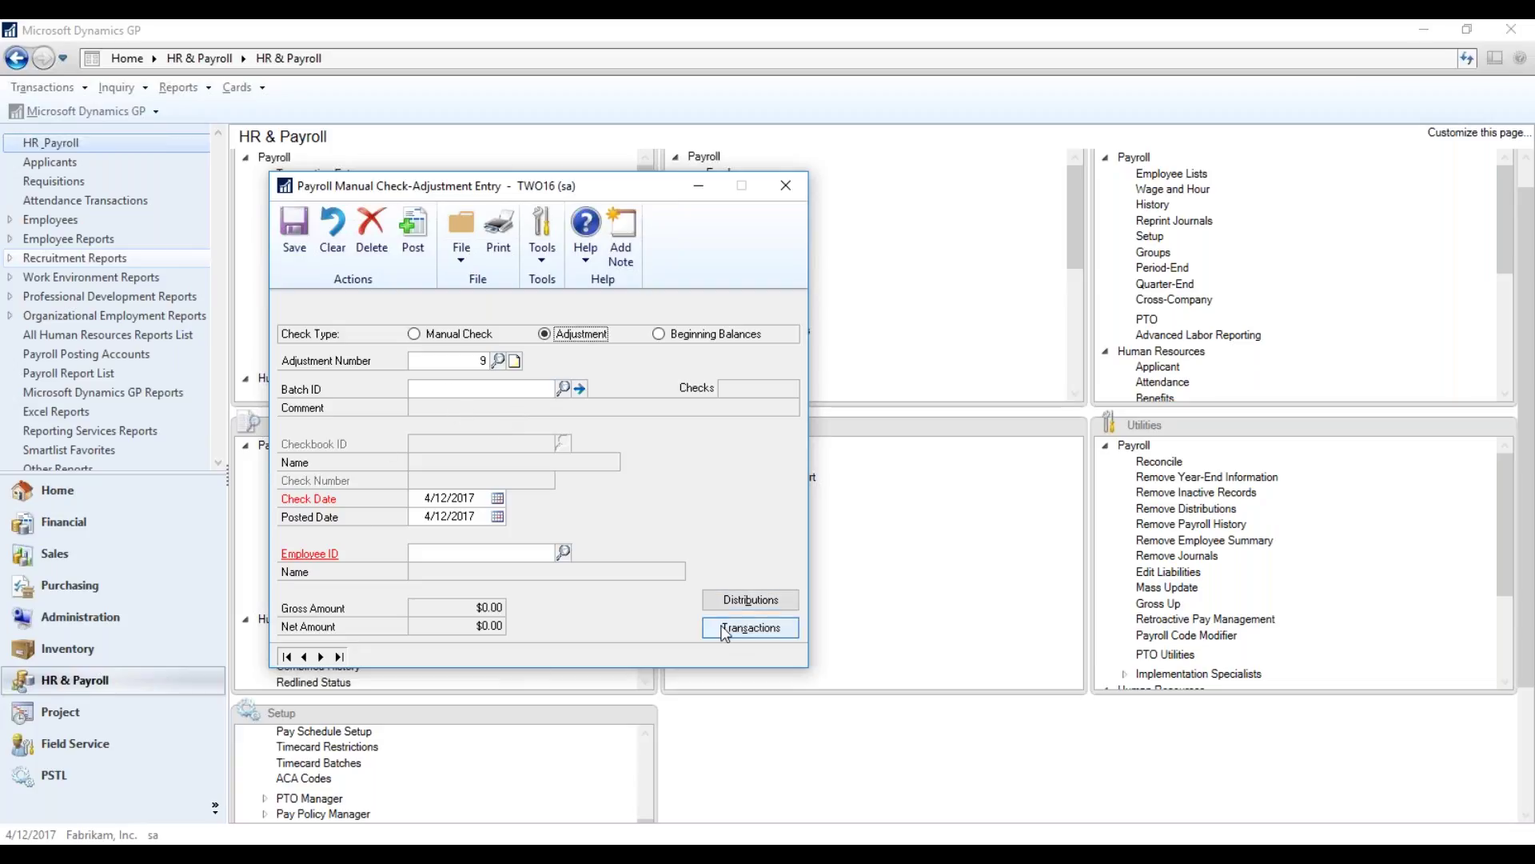
click(565, 553)
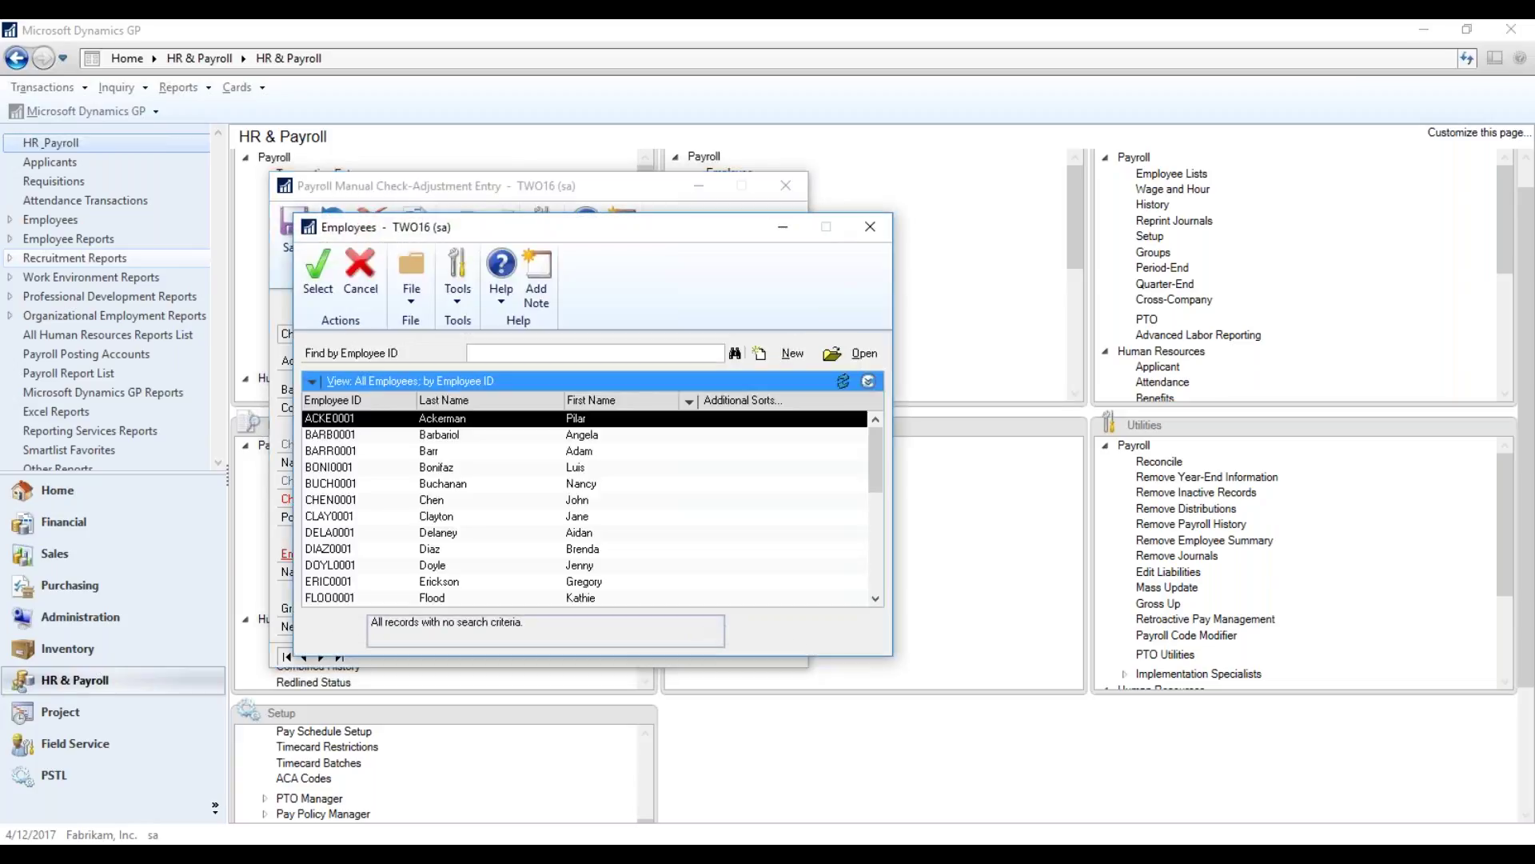
double_click(443, 549)
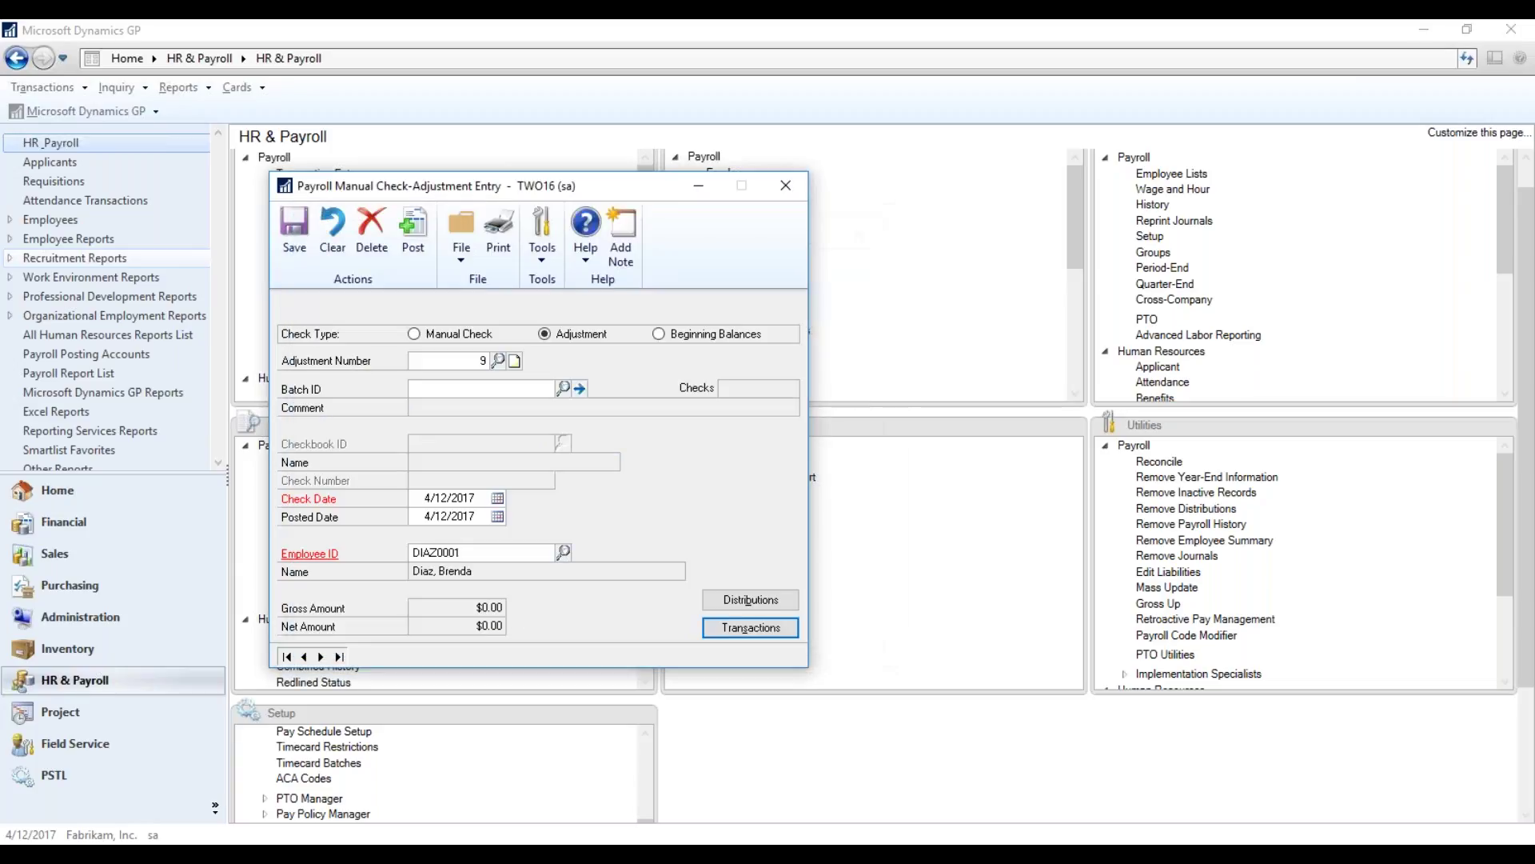
Open the transaction entry for the adjustment, and minimize the payroll entry windows.
click(728, 632)
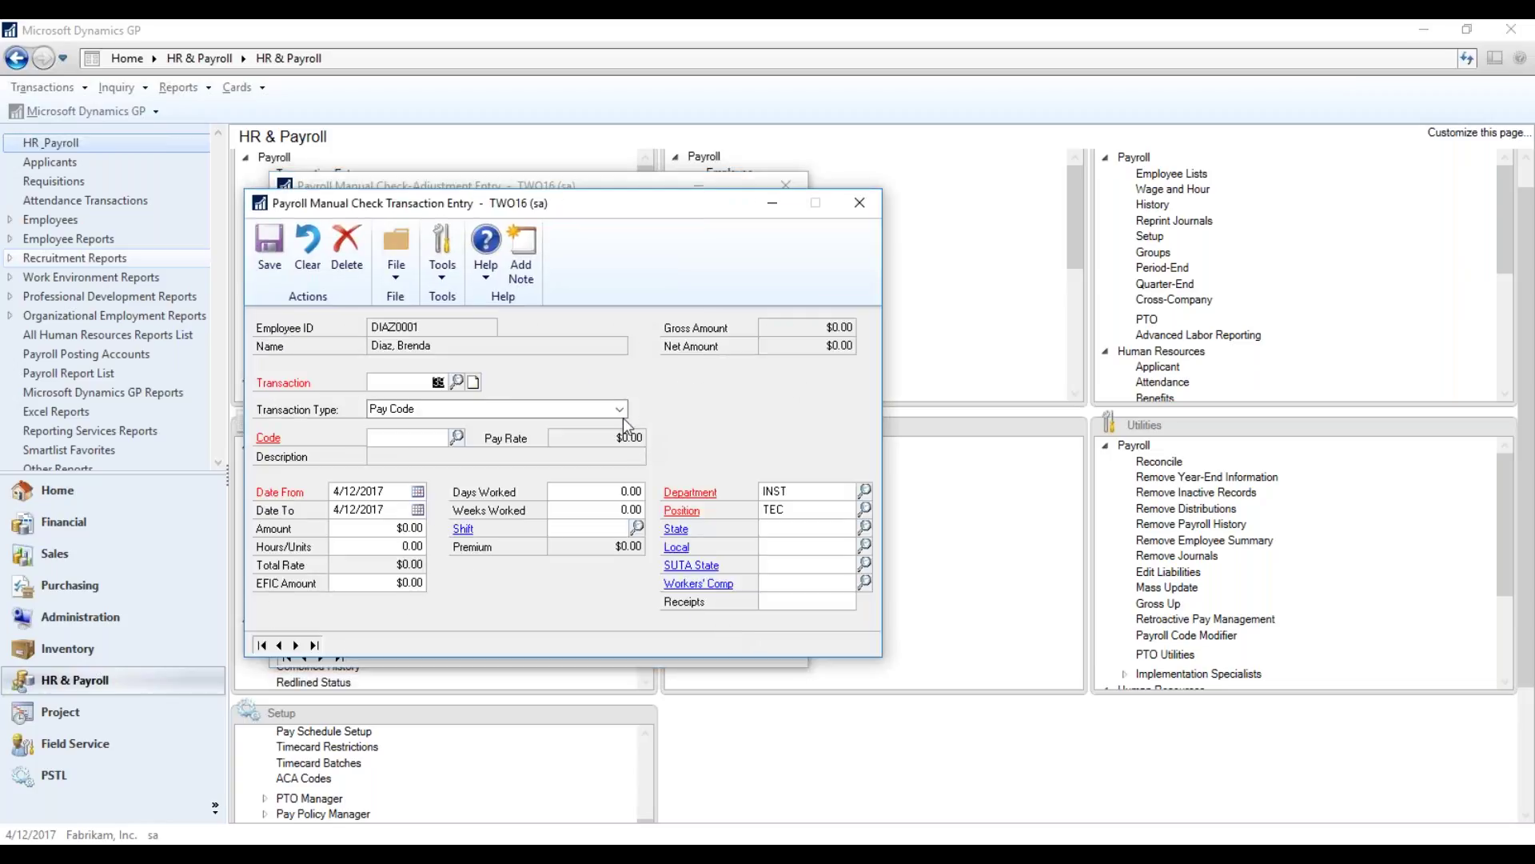
click(854, 203)
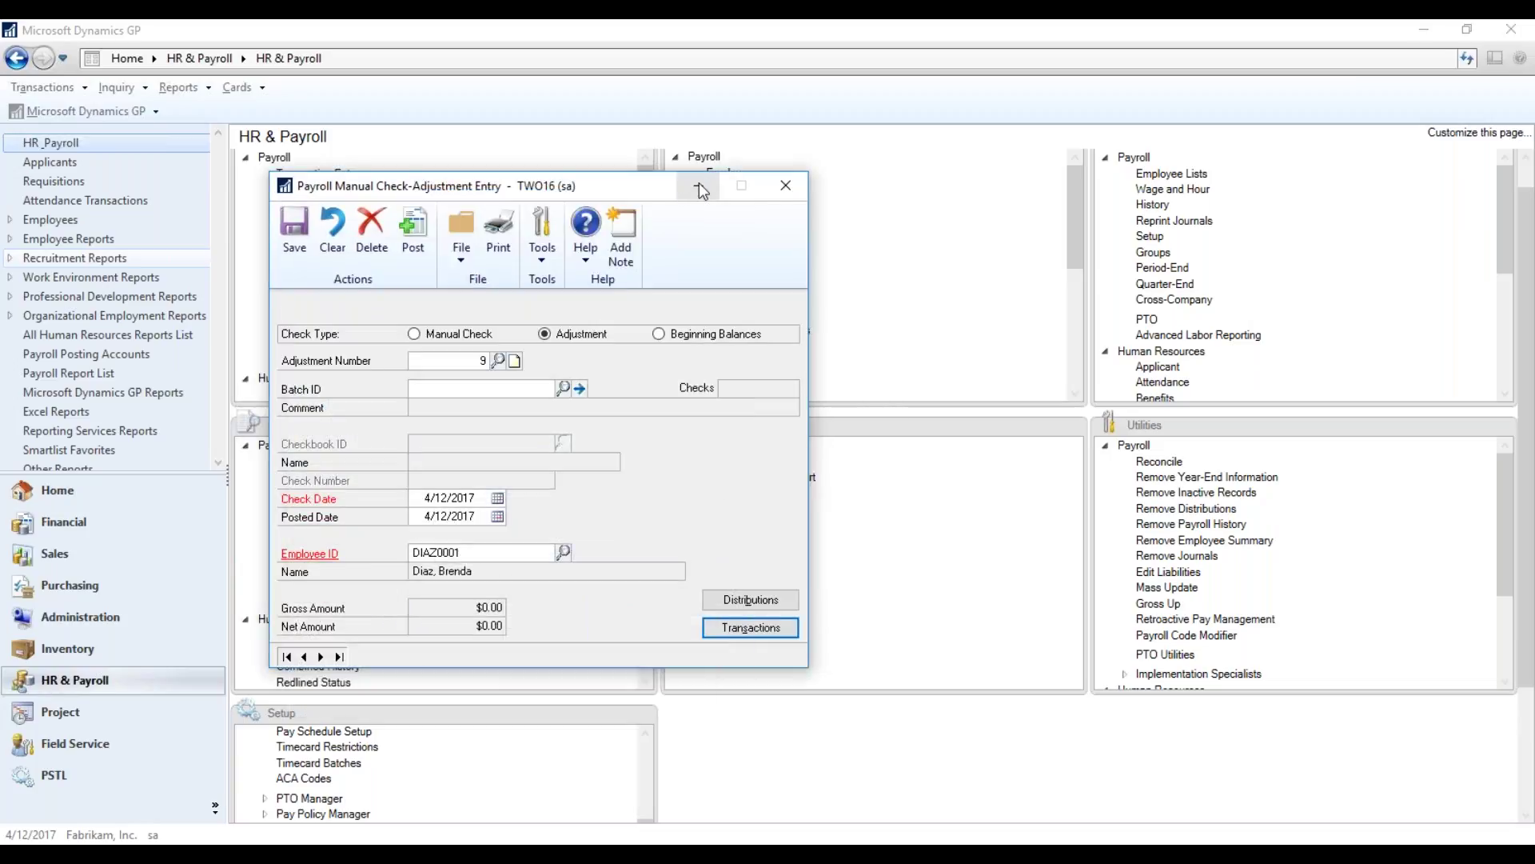
click(707, 184)
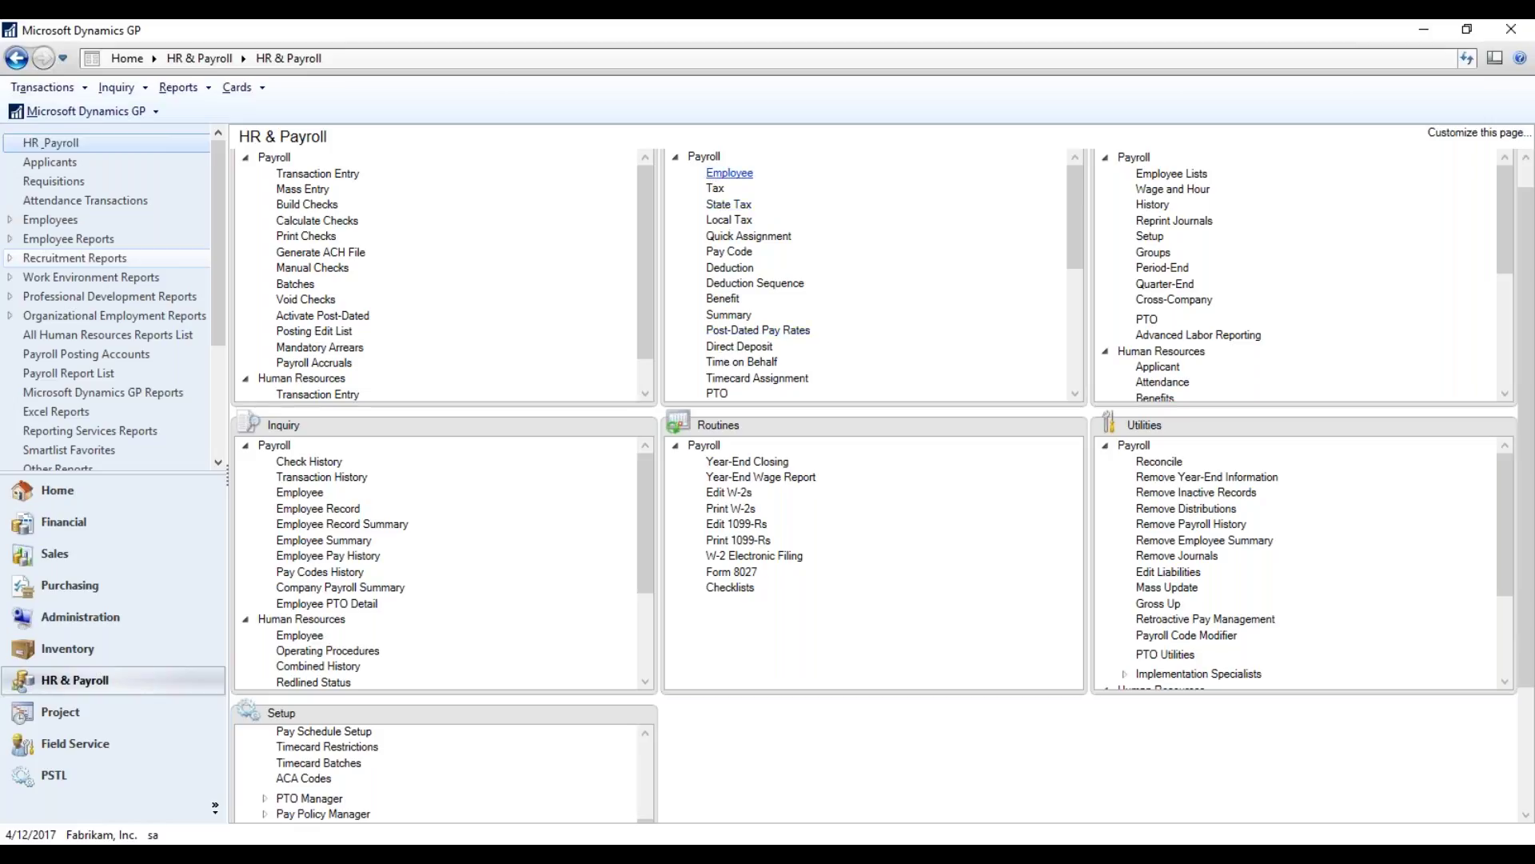
Look up the same employee in Employee PTO Maintenance to check the available vacation and sick hours, and close the window.
click(720, 393)
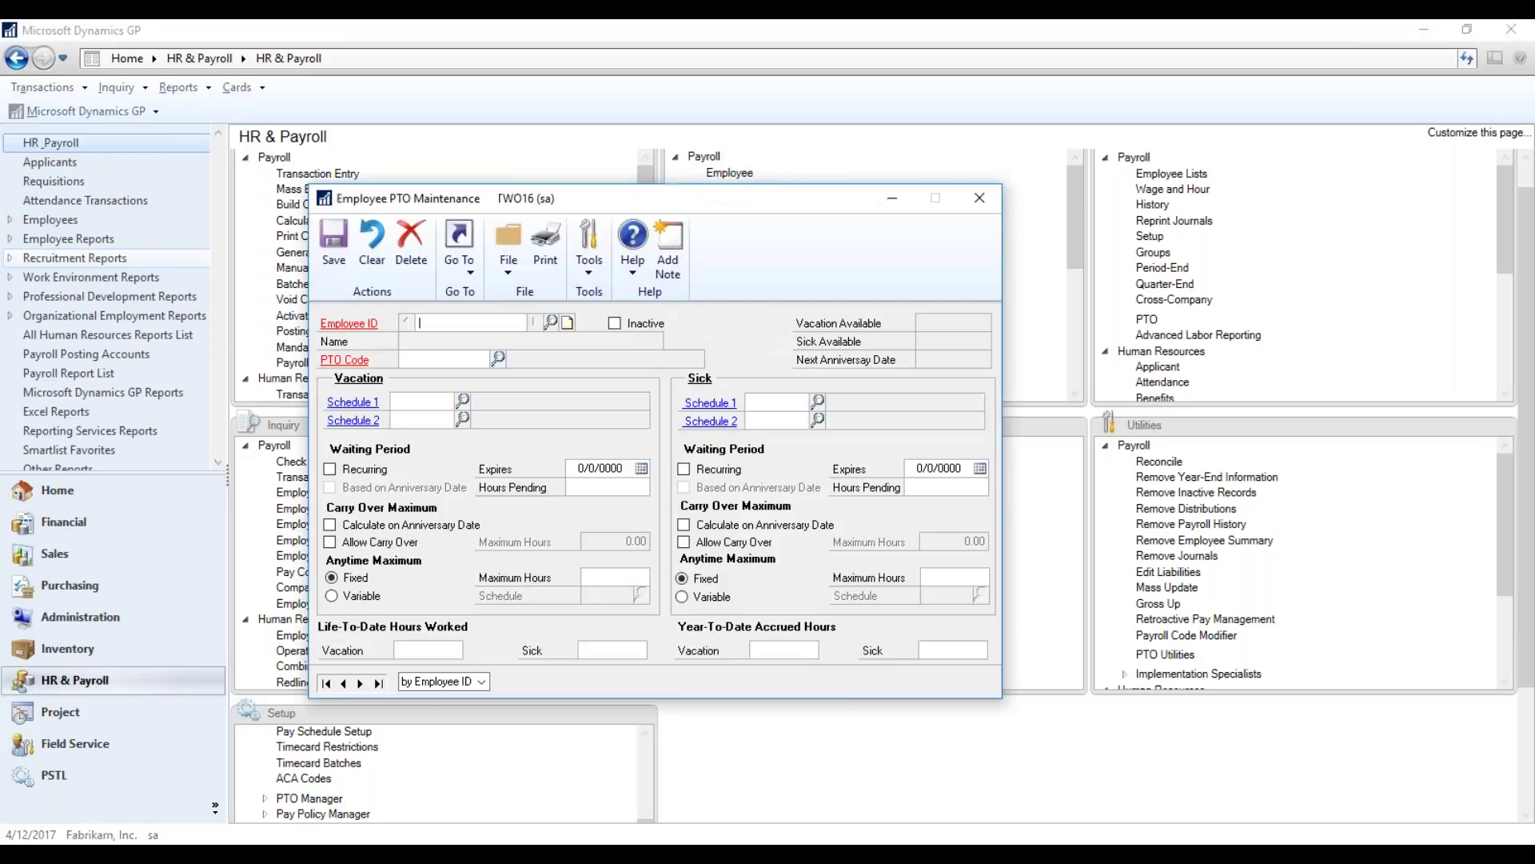
click(567, 323)
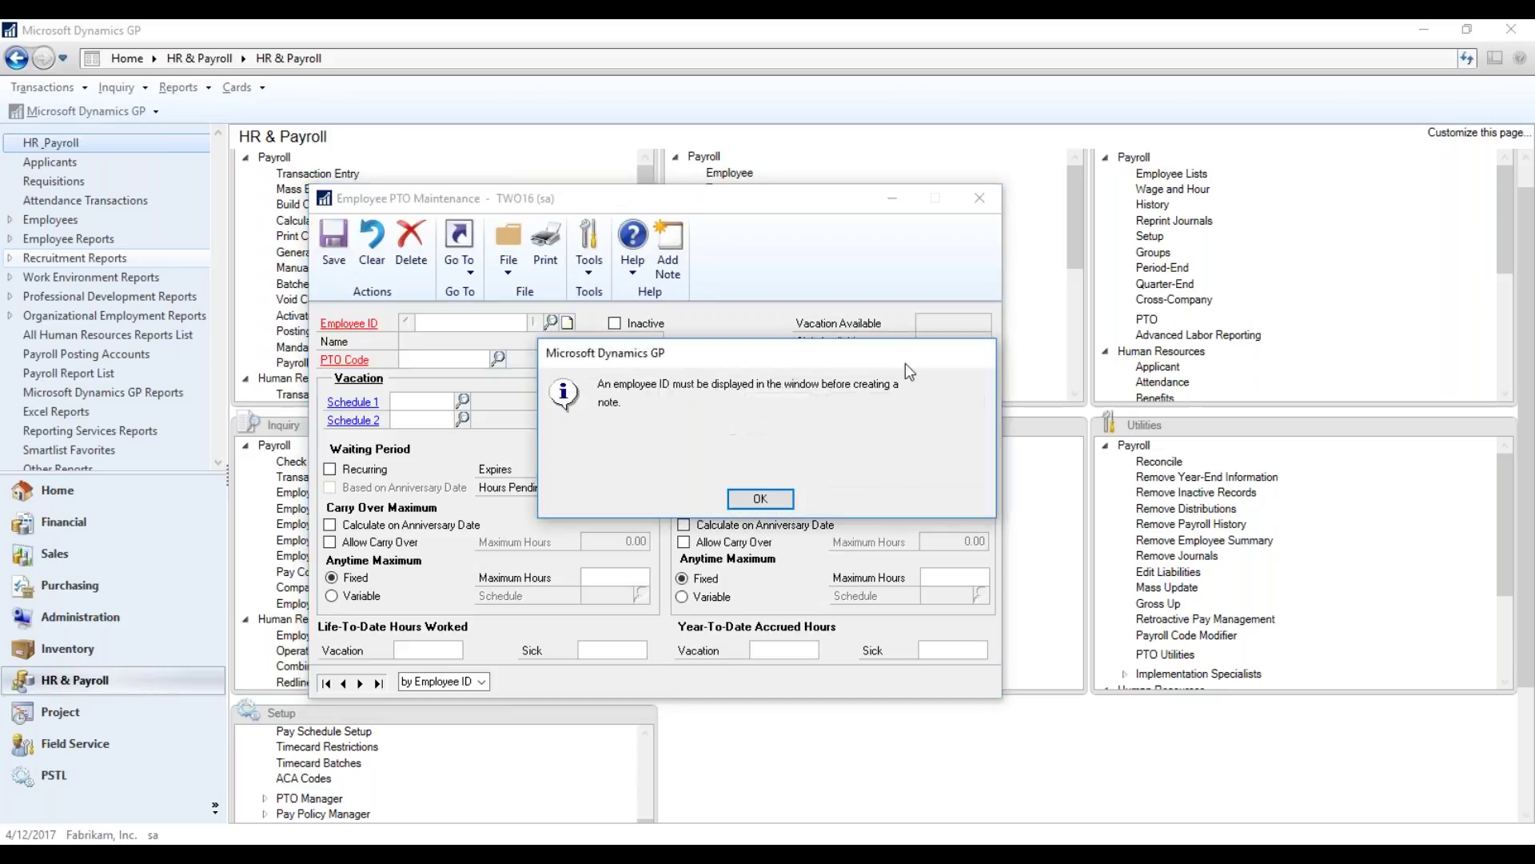
click(752, 500)
click(550, 322)
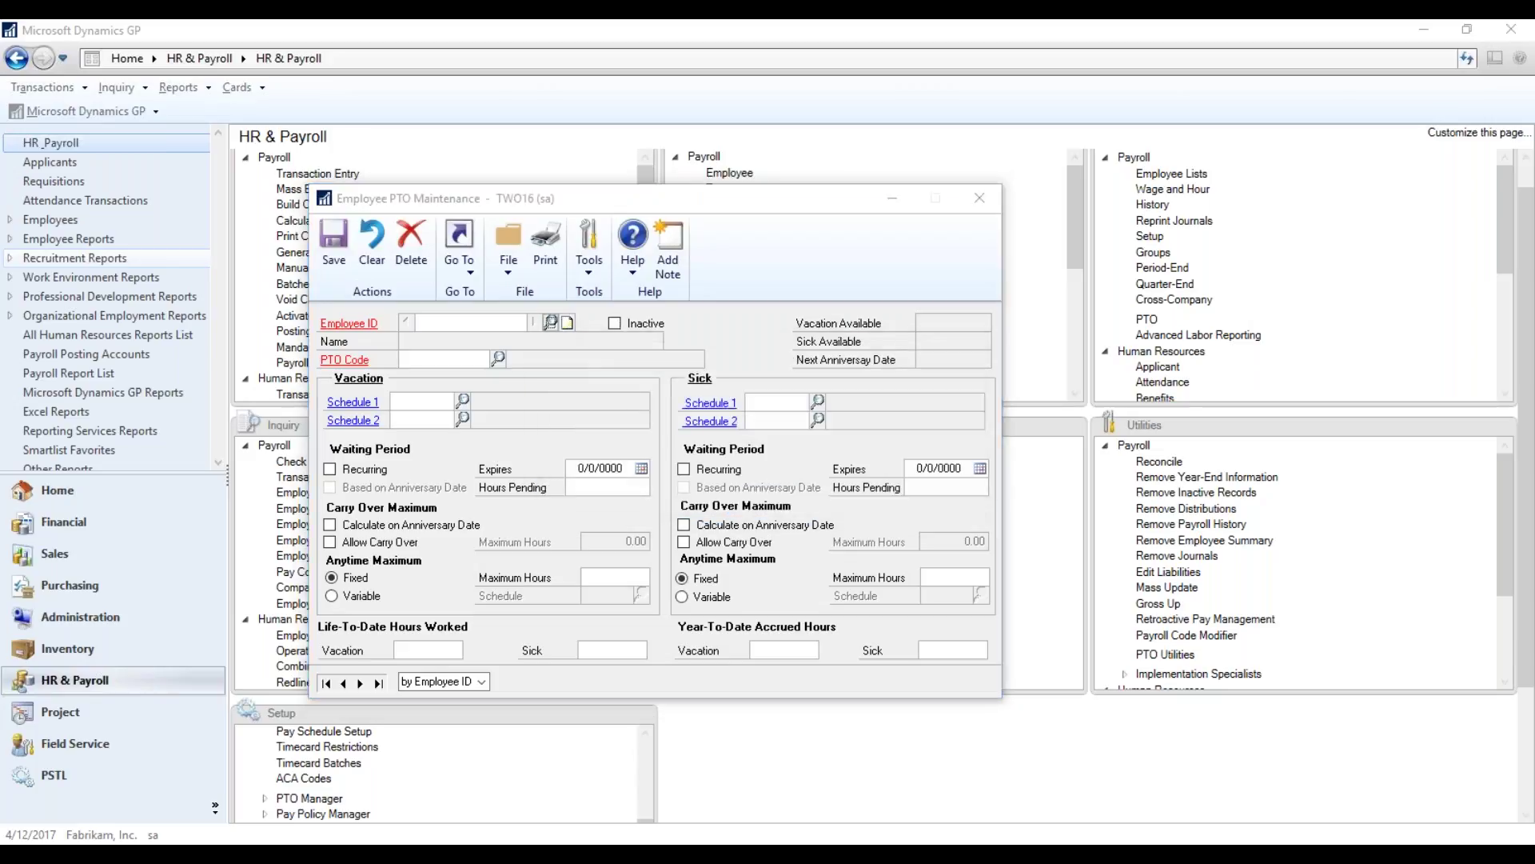
double_click(442, 550)
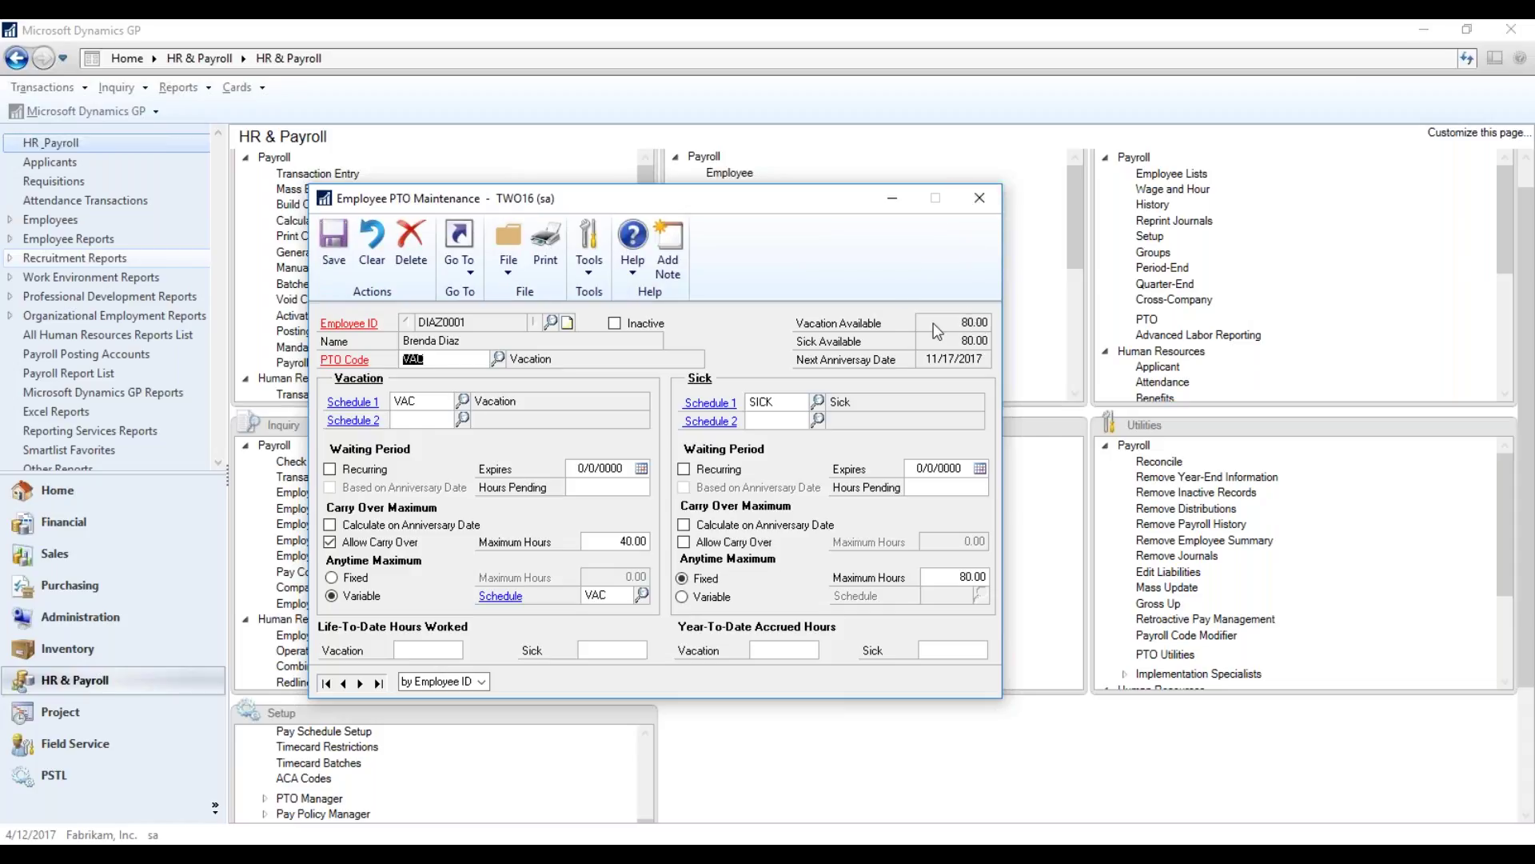
click(982, 199)
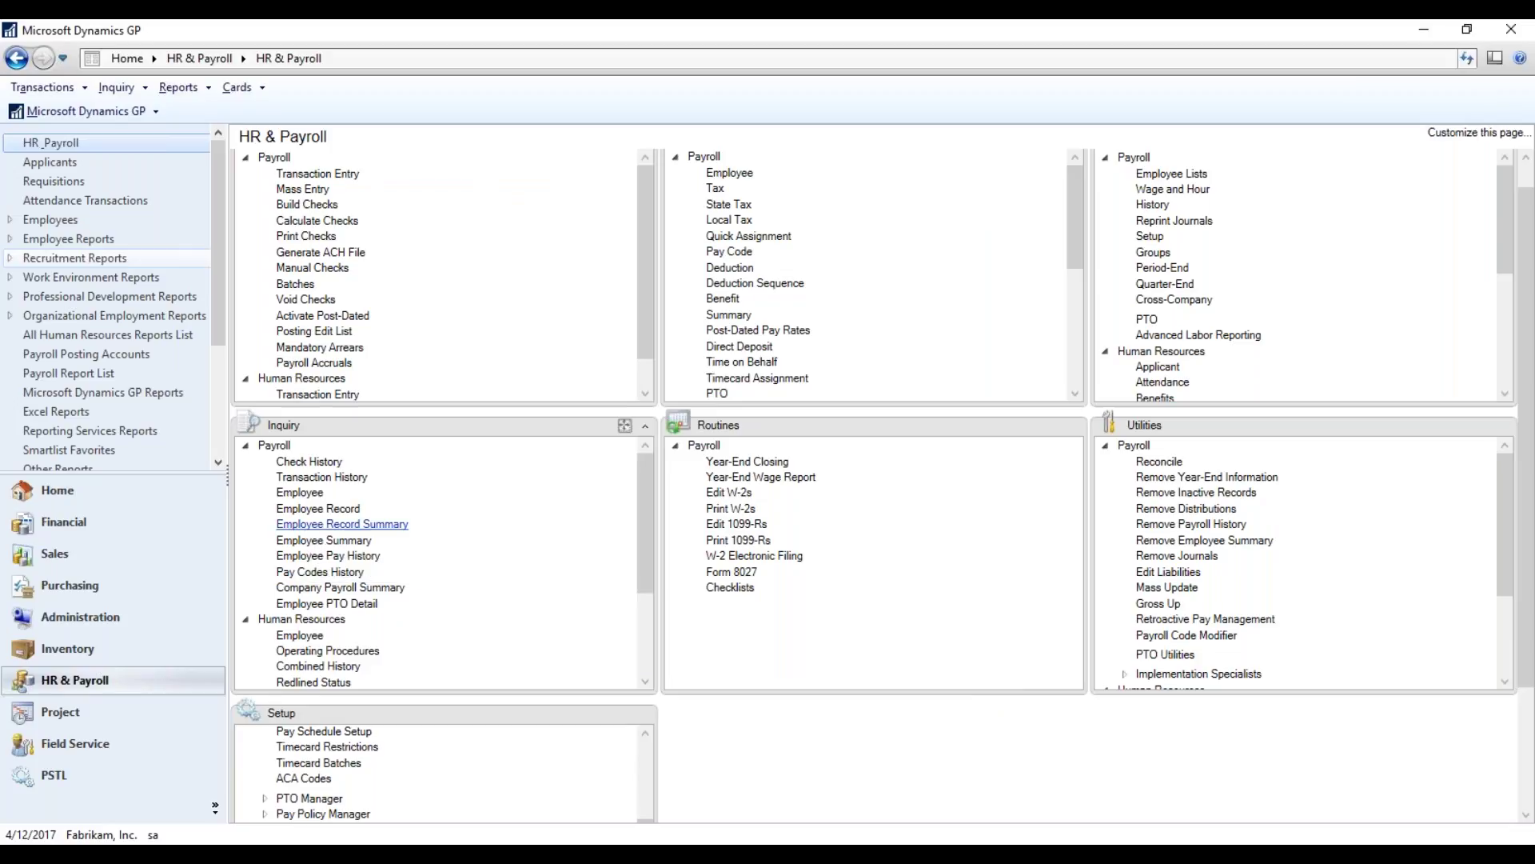
Return to the manual check transaction entry and choose the VAC (Vacation-Hourly) pay code for the new transaction.
click(401, 854)
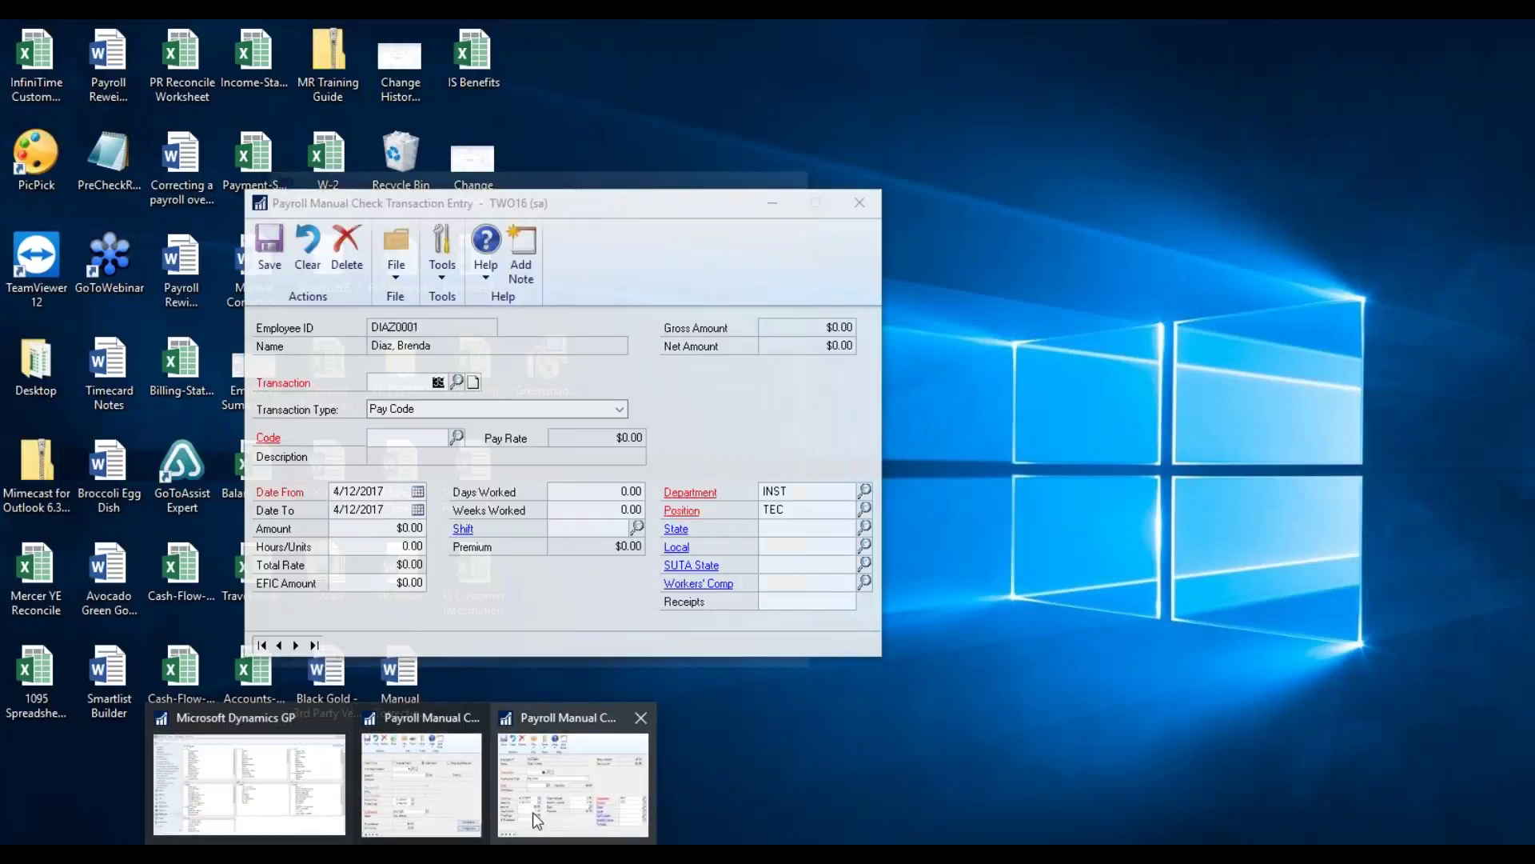
click(533, 813)
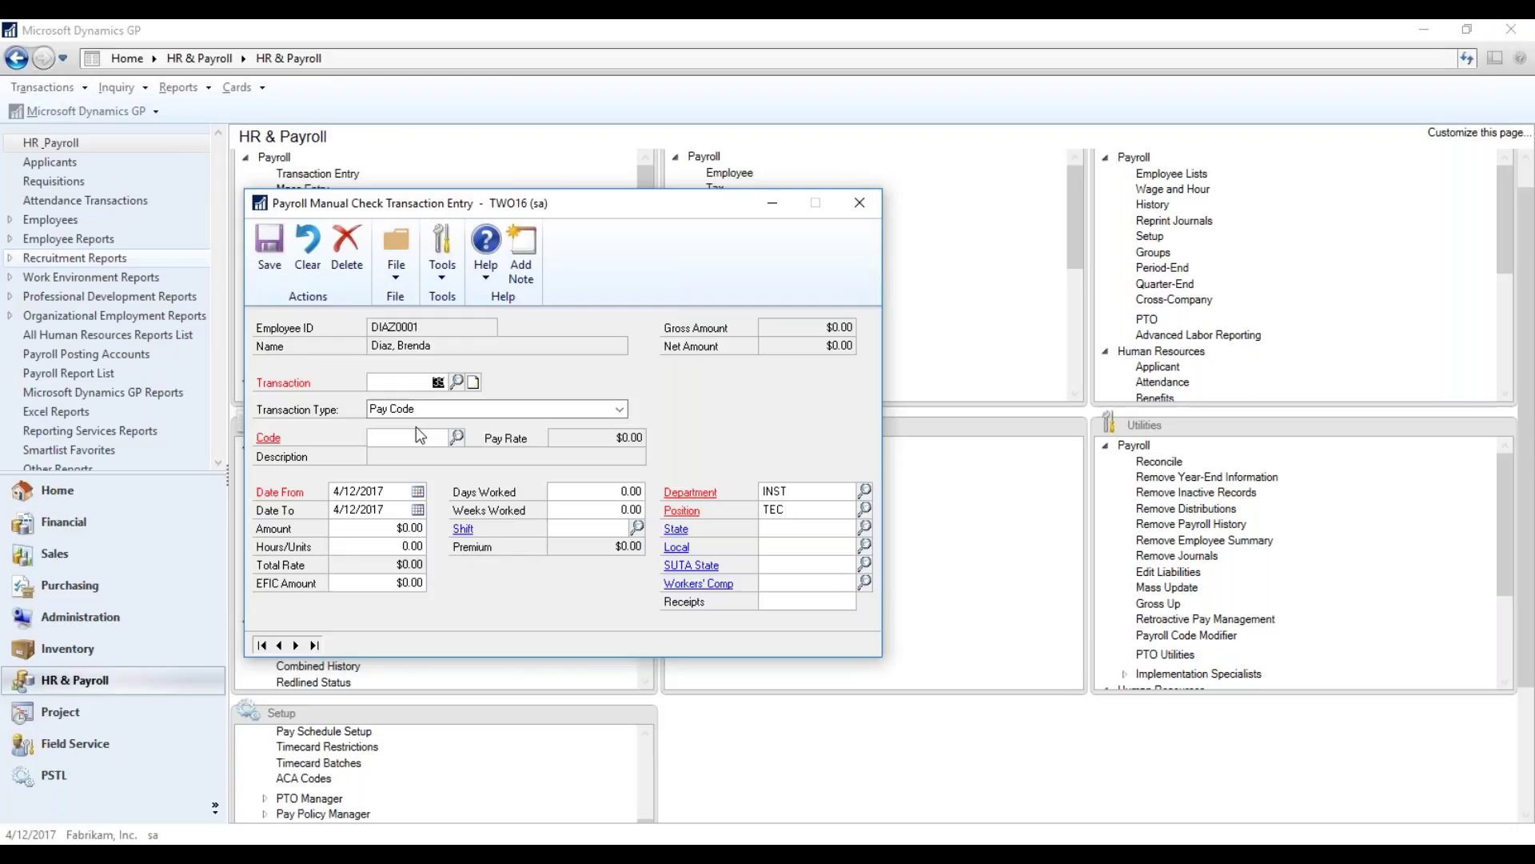
click(457, 437)
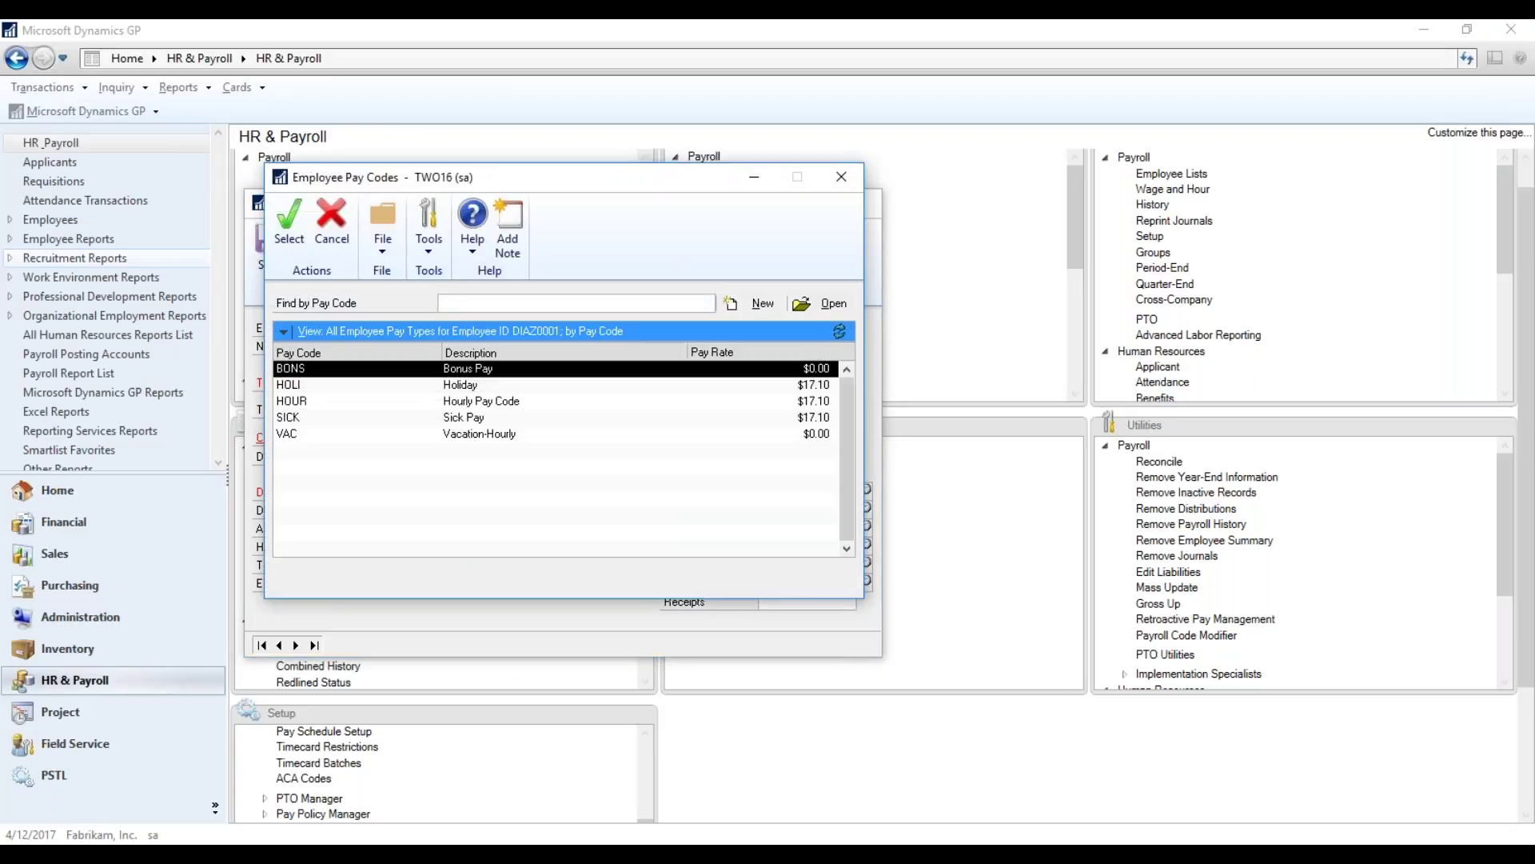
double_click(472, 434)
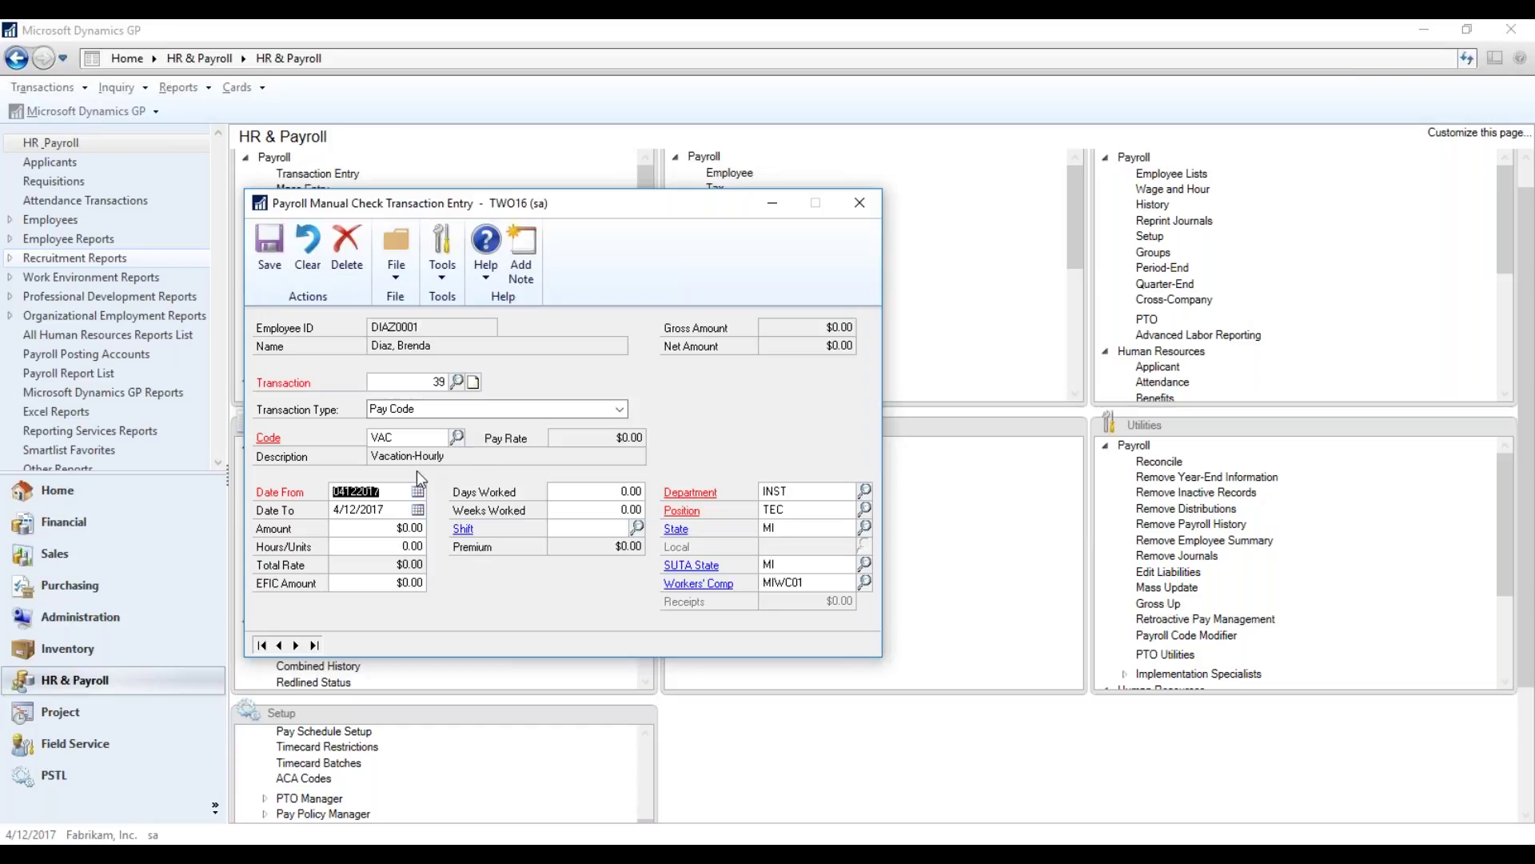
Set the vacation transaction's amount to -$17.10 and its hours to -8.00, and save the transaction.
click(359, 532)
text(17.10)
click(359, 549)
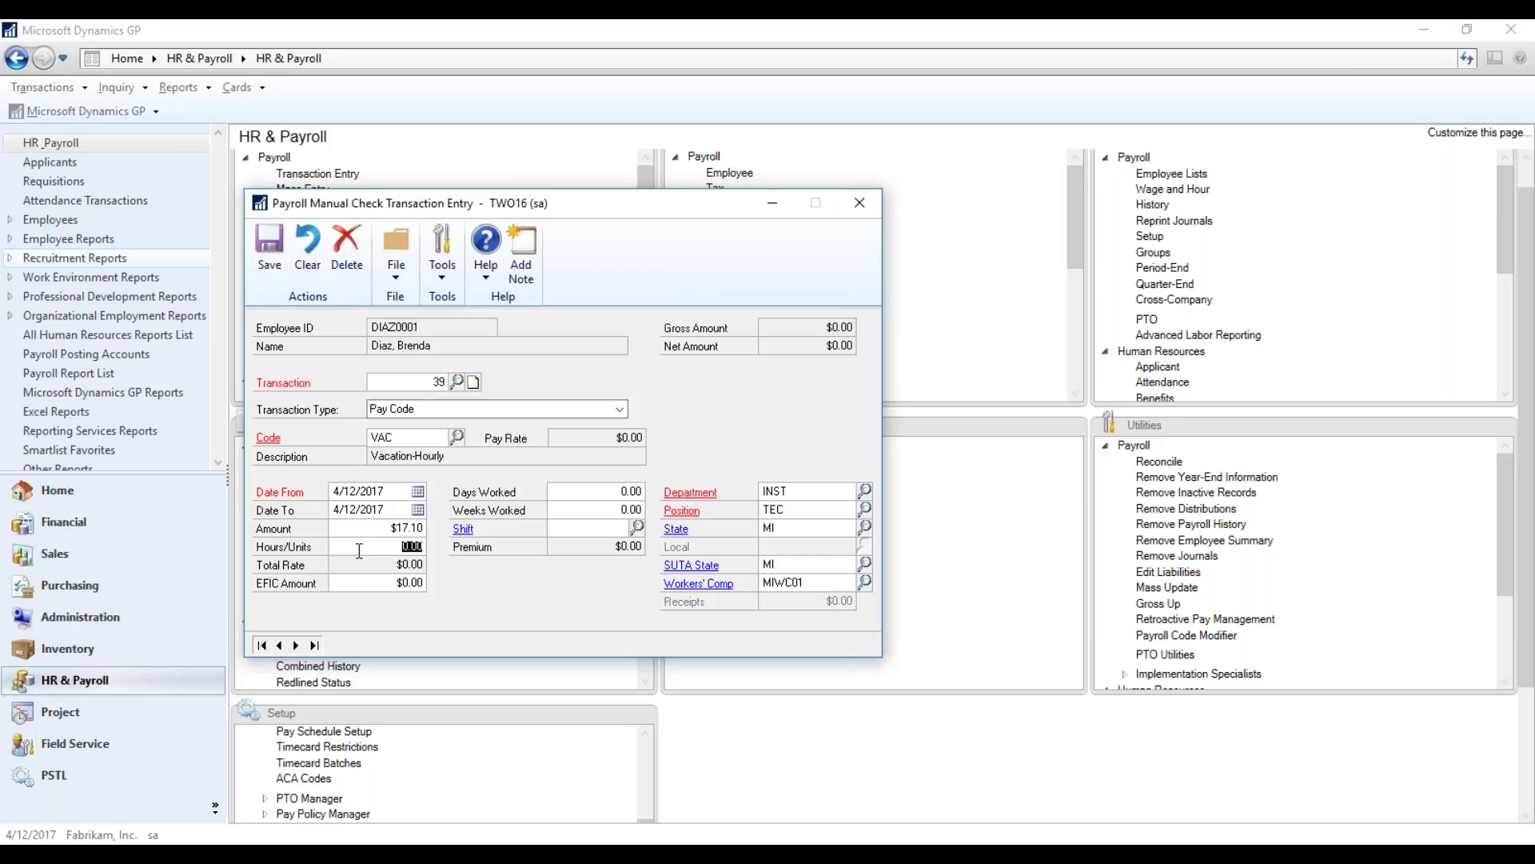
click(386, 530)
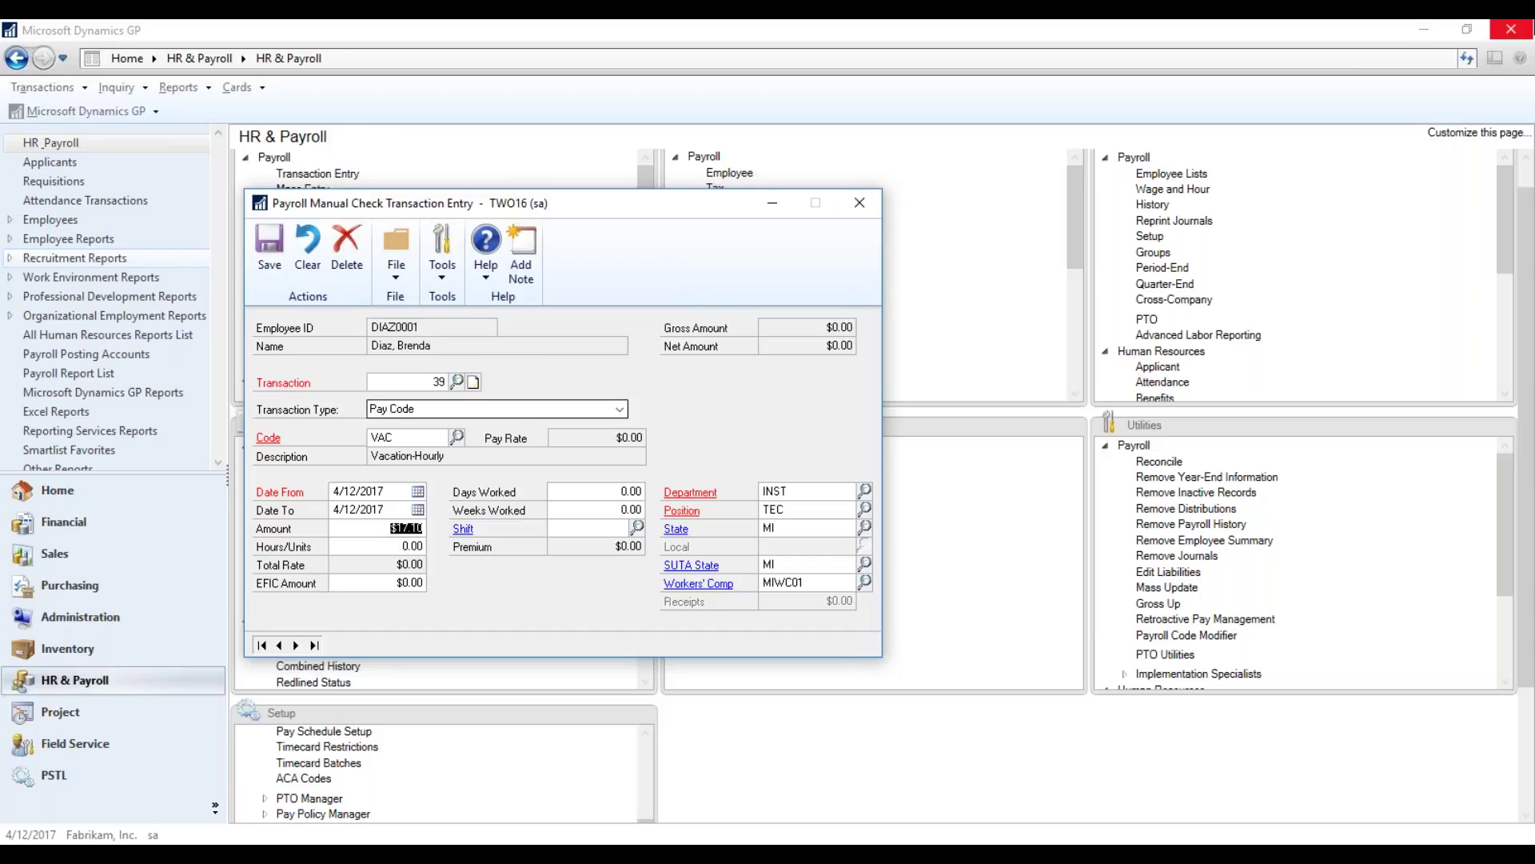
text(-0.01710)
key(Tab)
text(-0.08)
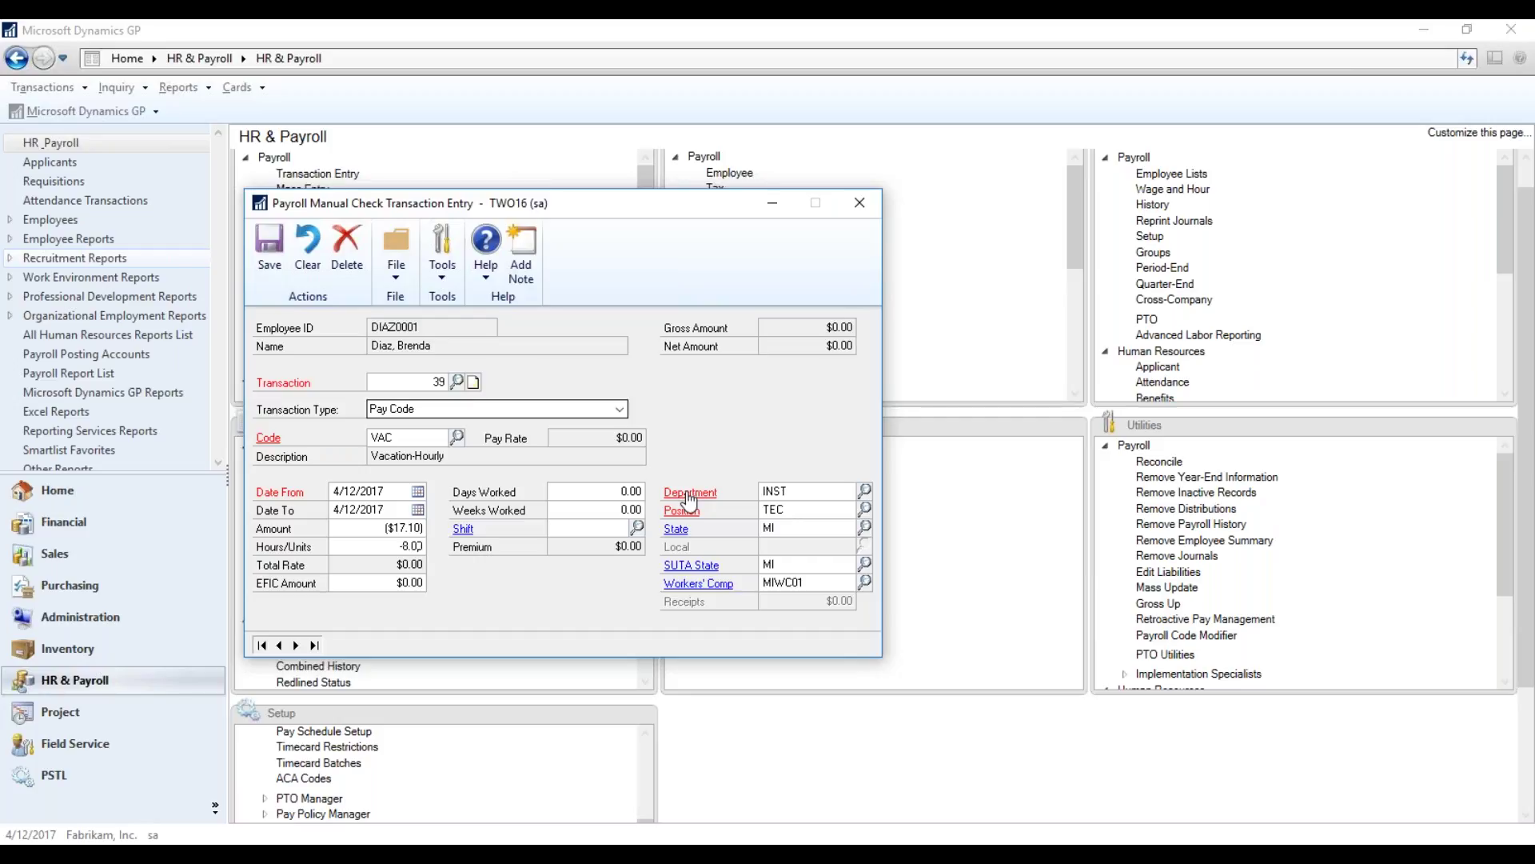
key(Tab)
click(264, 248)
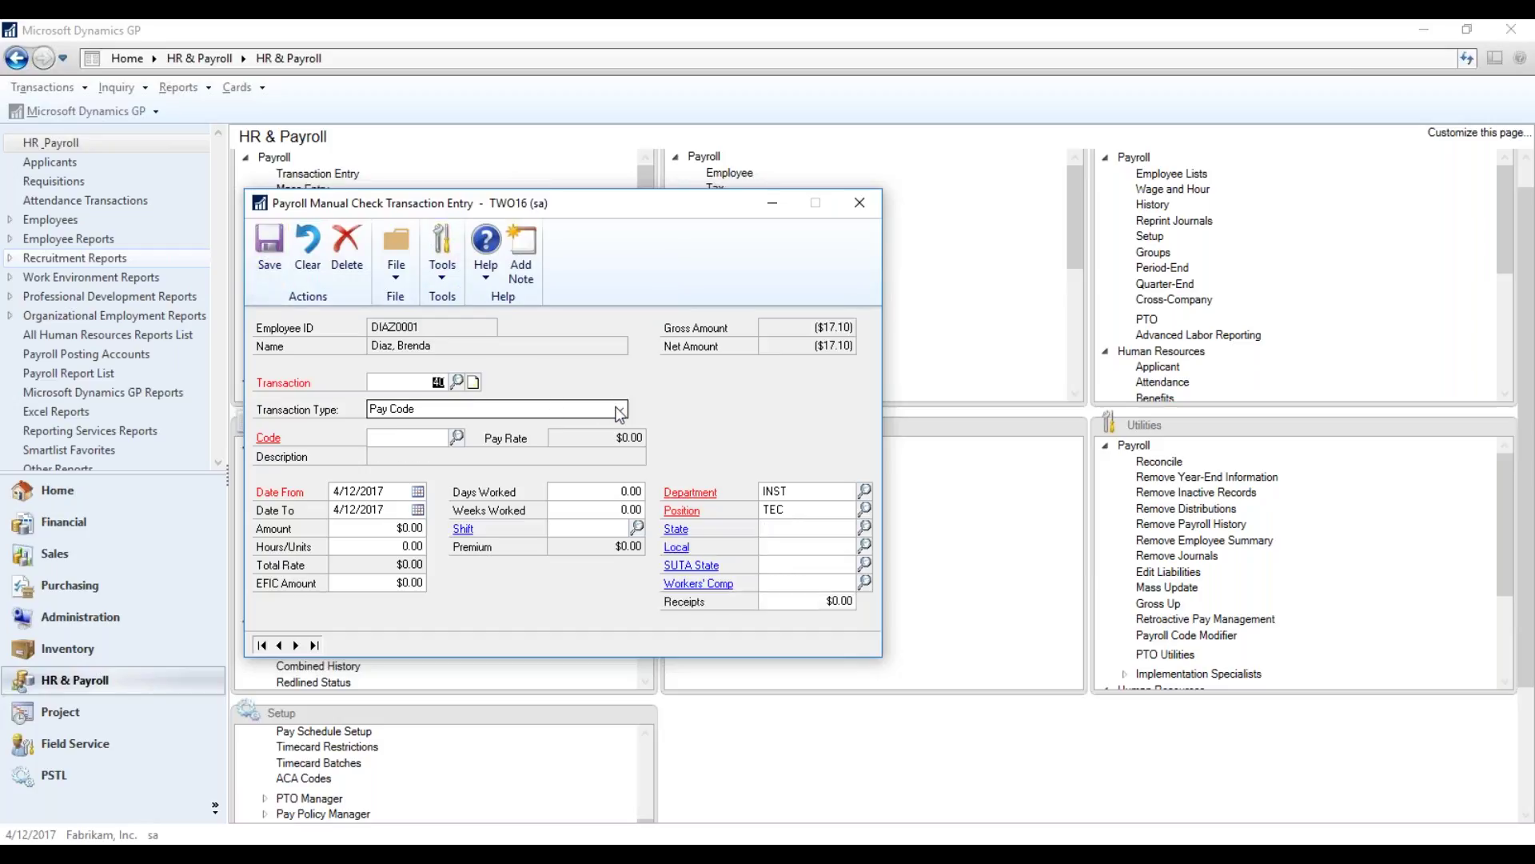
Add a SICK pay code transaction with an amount of $17.10 and 8.00 hours, save it, and close the transaction entry.
click(456, 438)
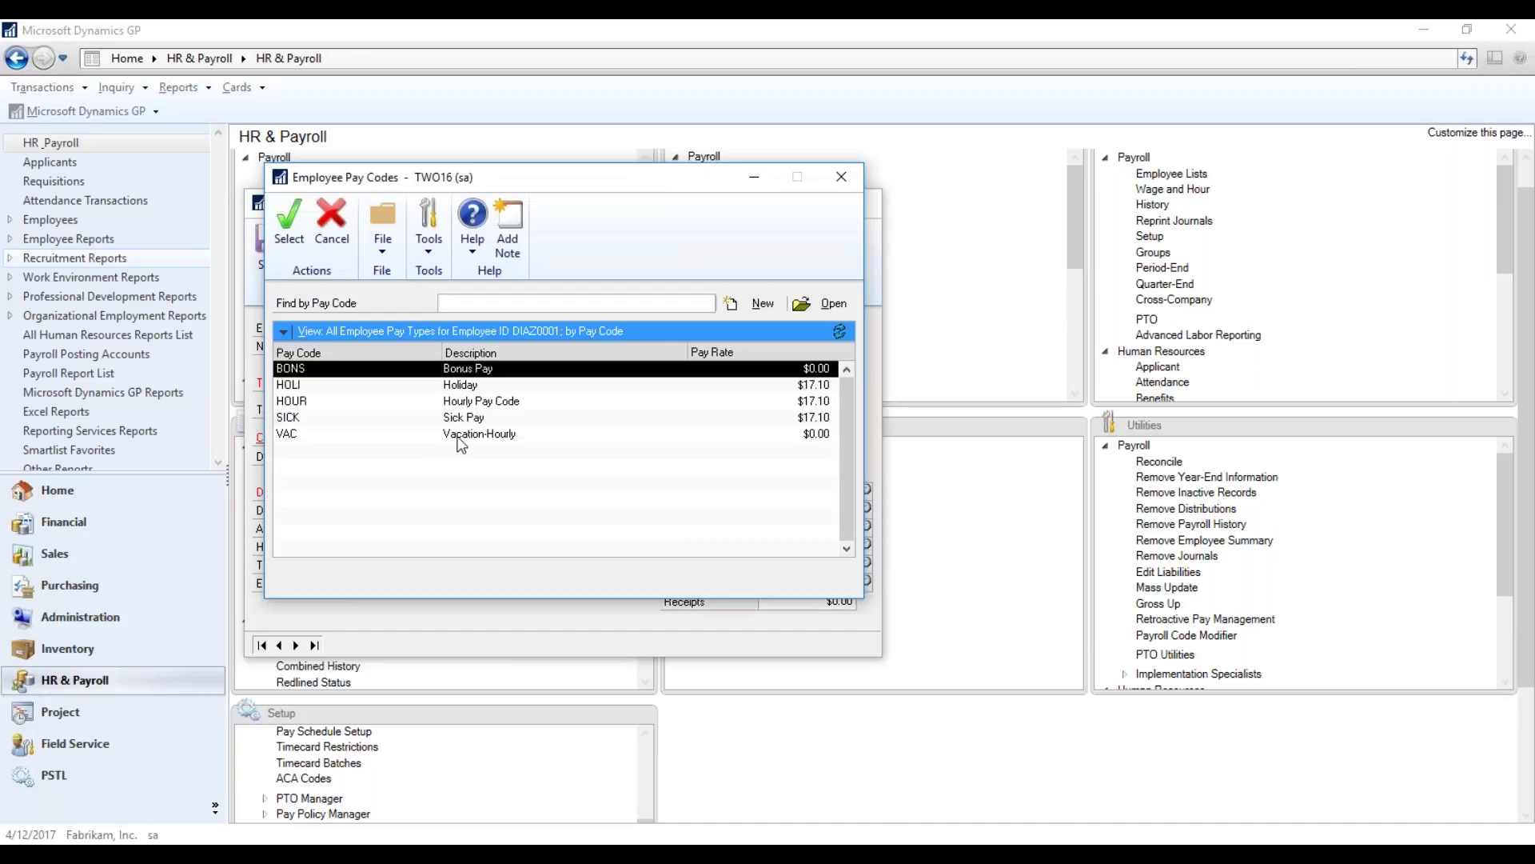
click(356, 420)
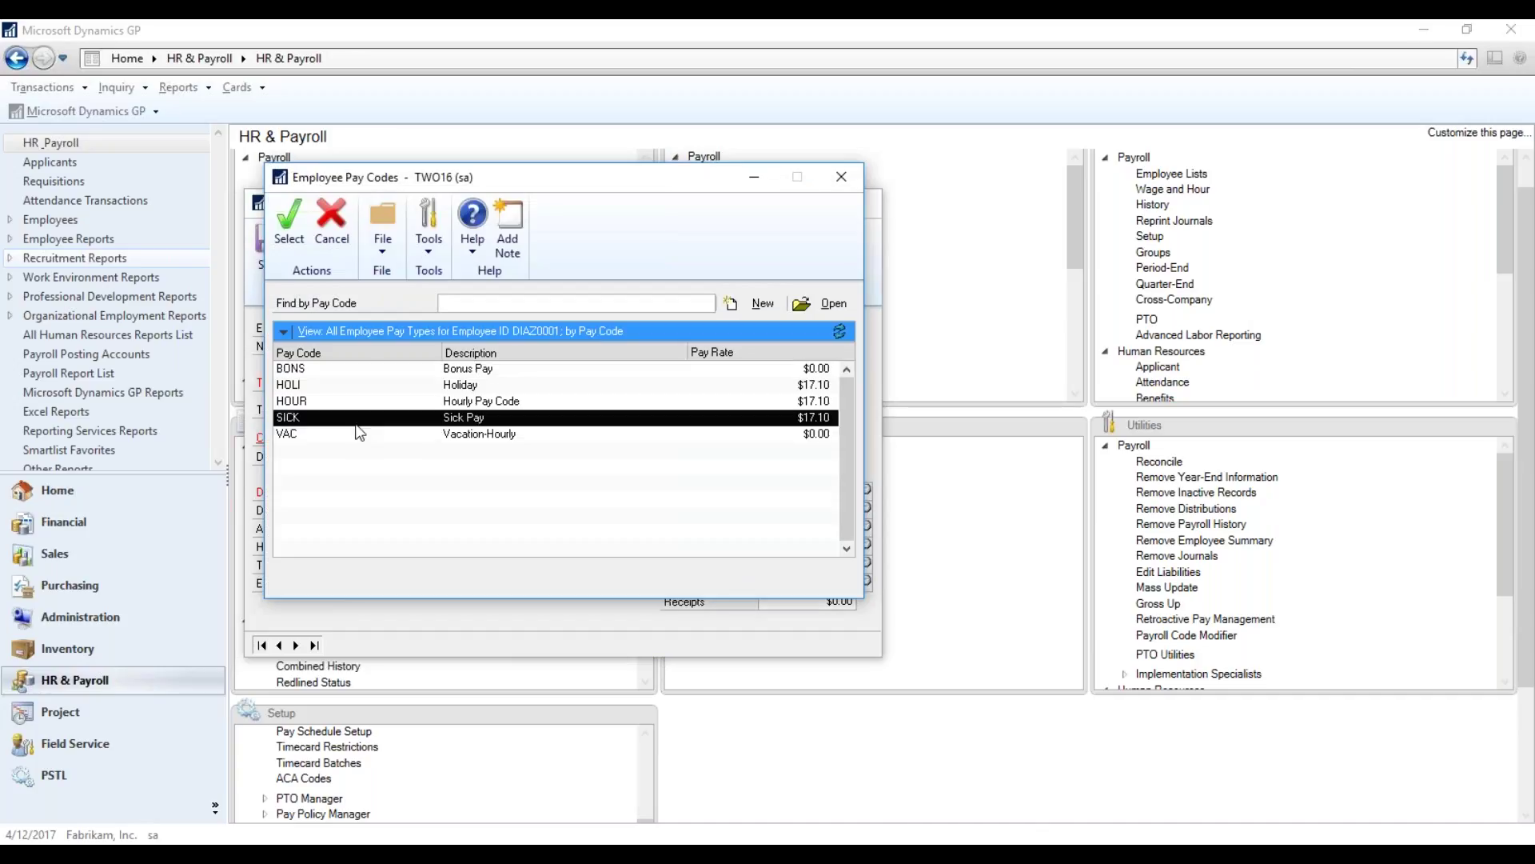
double_click(354, 422)
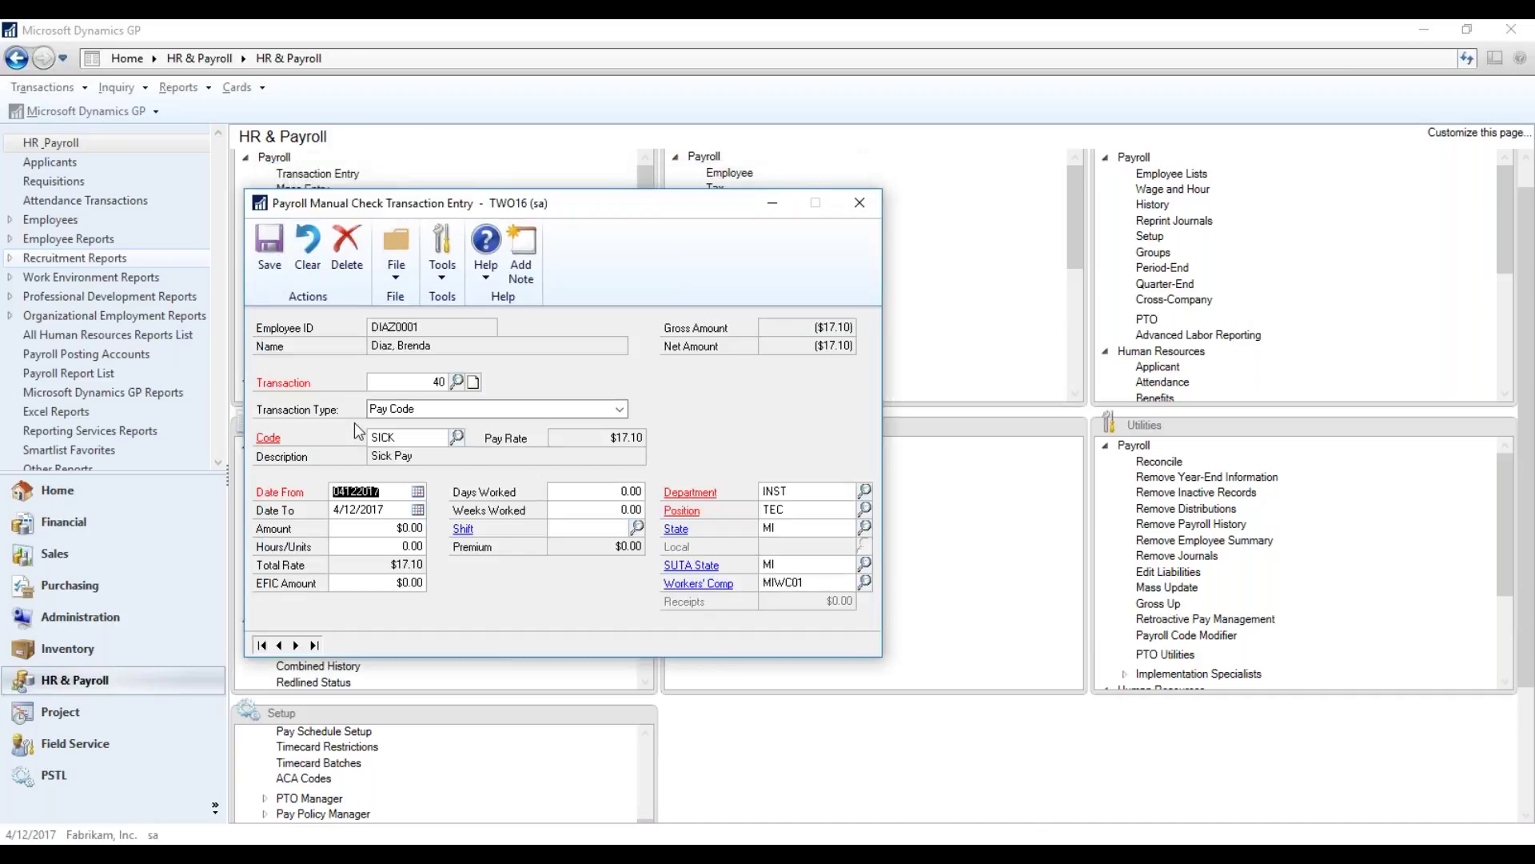
click(359, 527)
text(17.10)
click(352, 551)
text(8)
key(Tab)
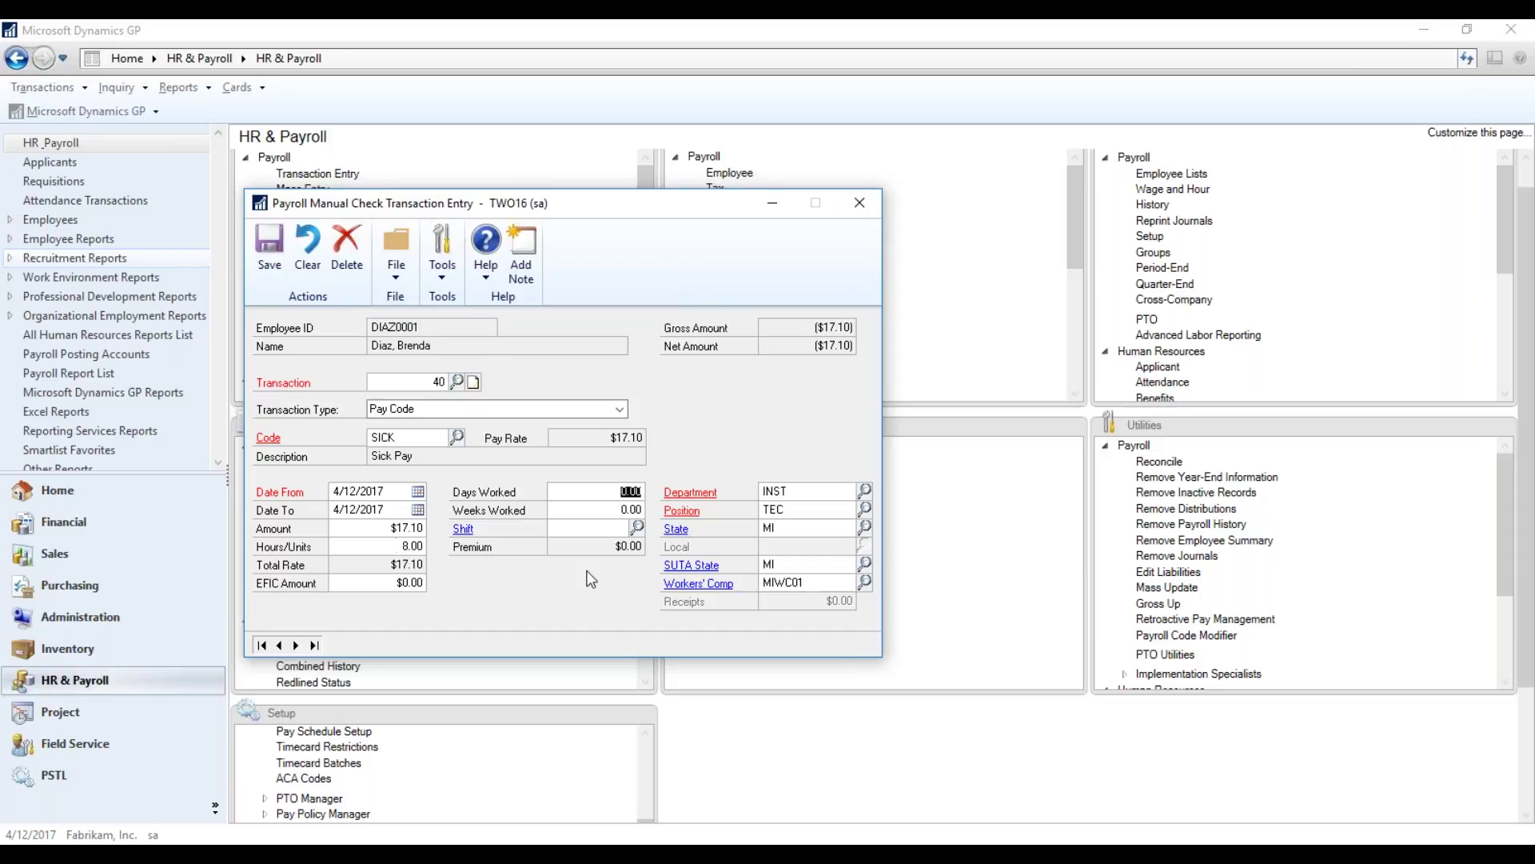
click(271, 252)
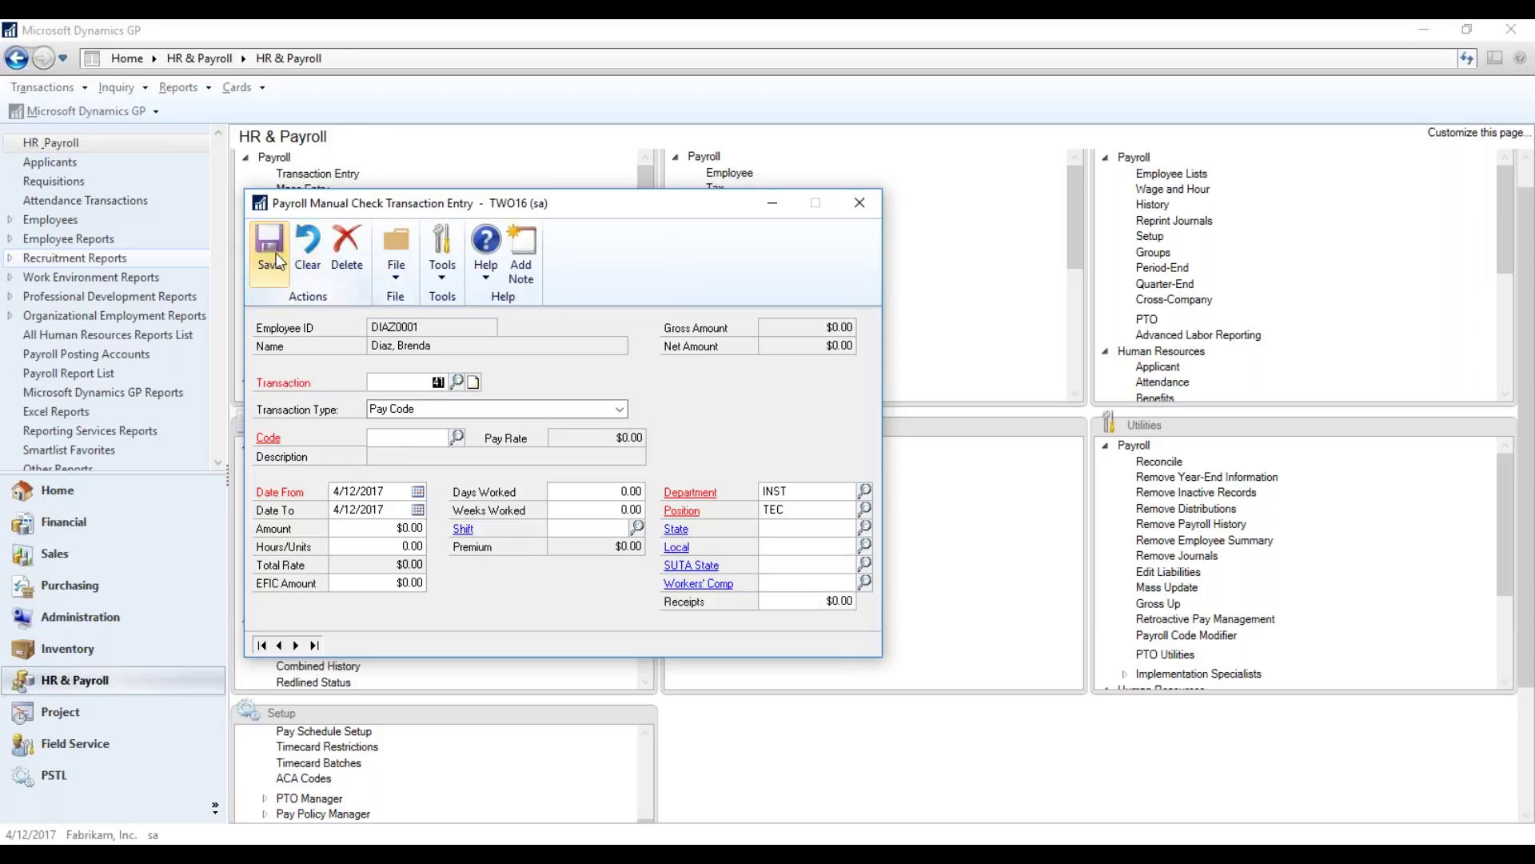
click(858, 203)
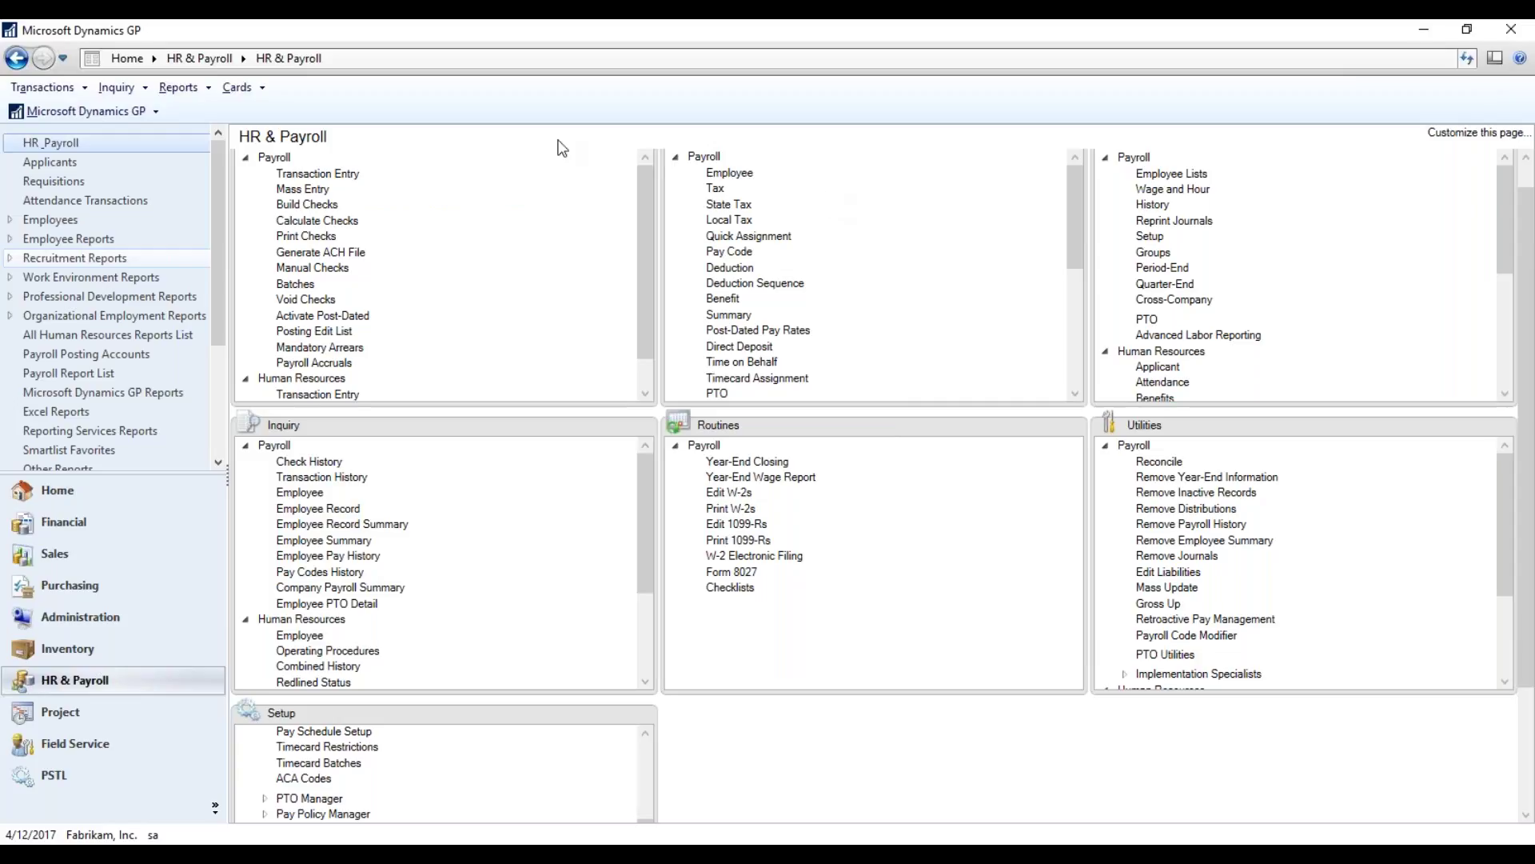
Look up the payroll batches, open the Manual Checks batch commented Correction, and close the batch entry.
click(295, 284)
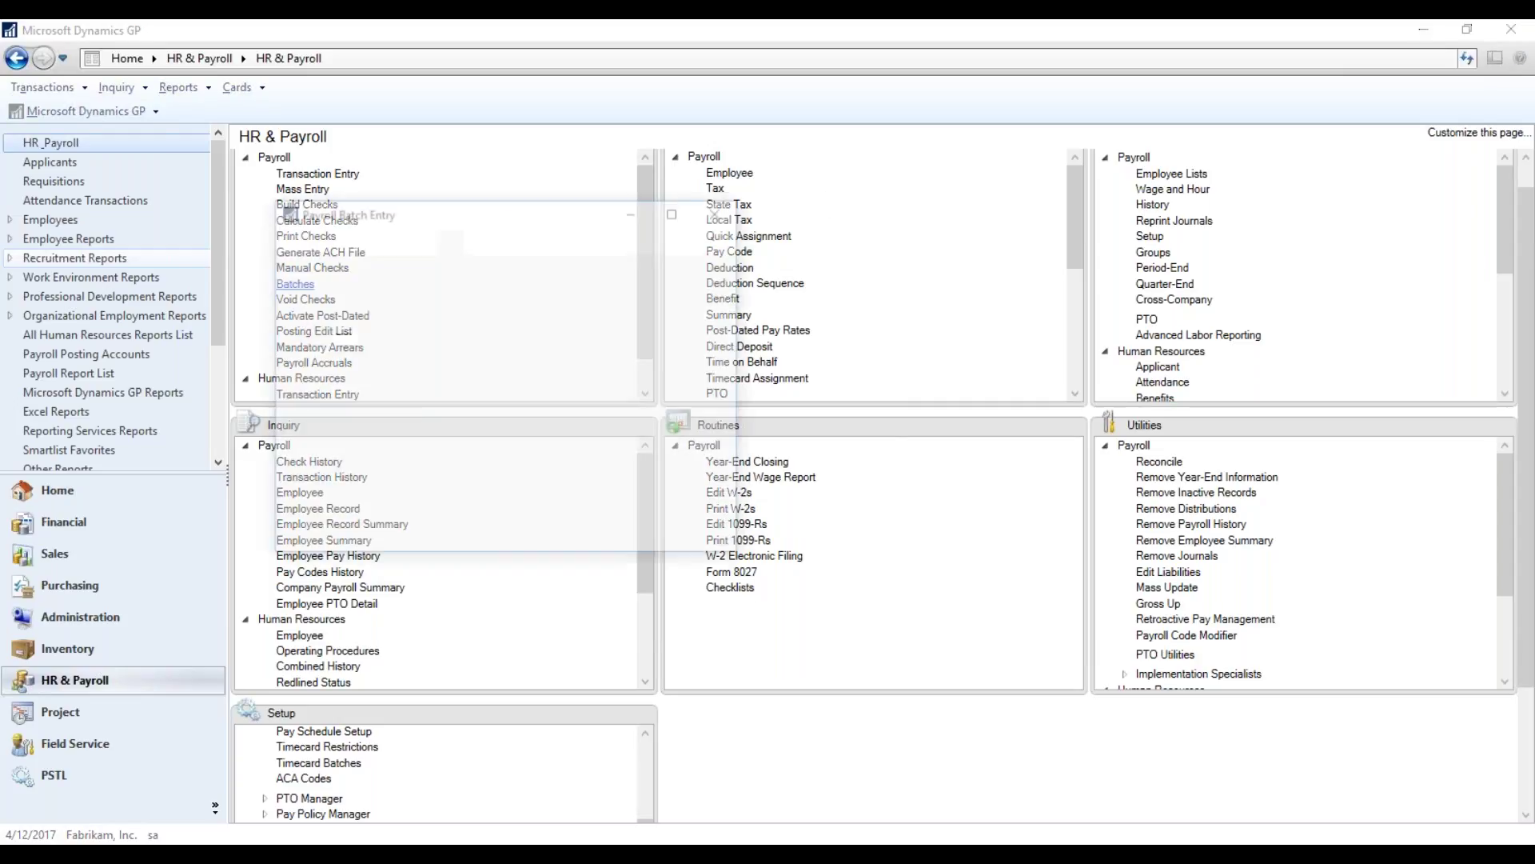
click(497, 335)
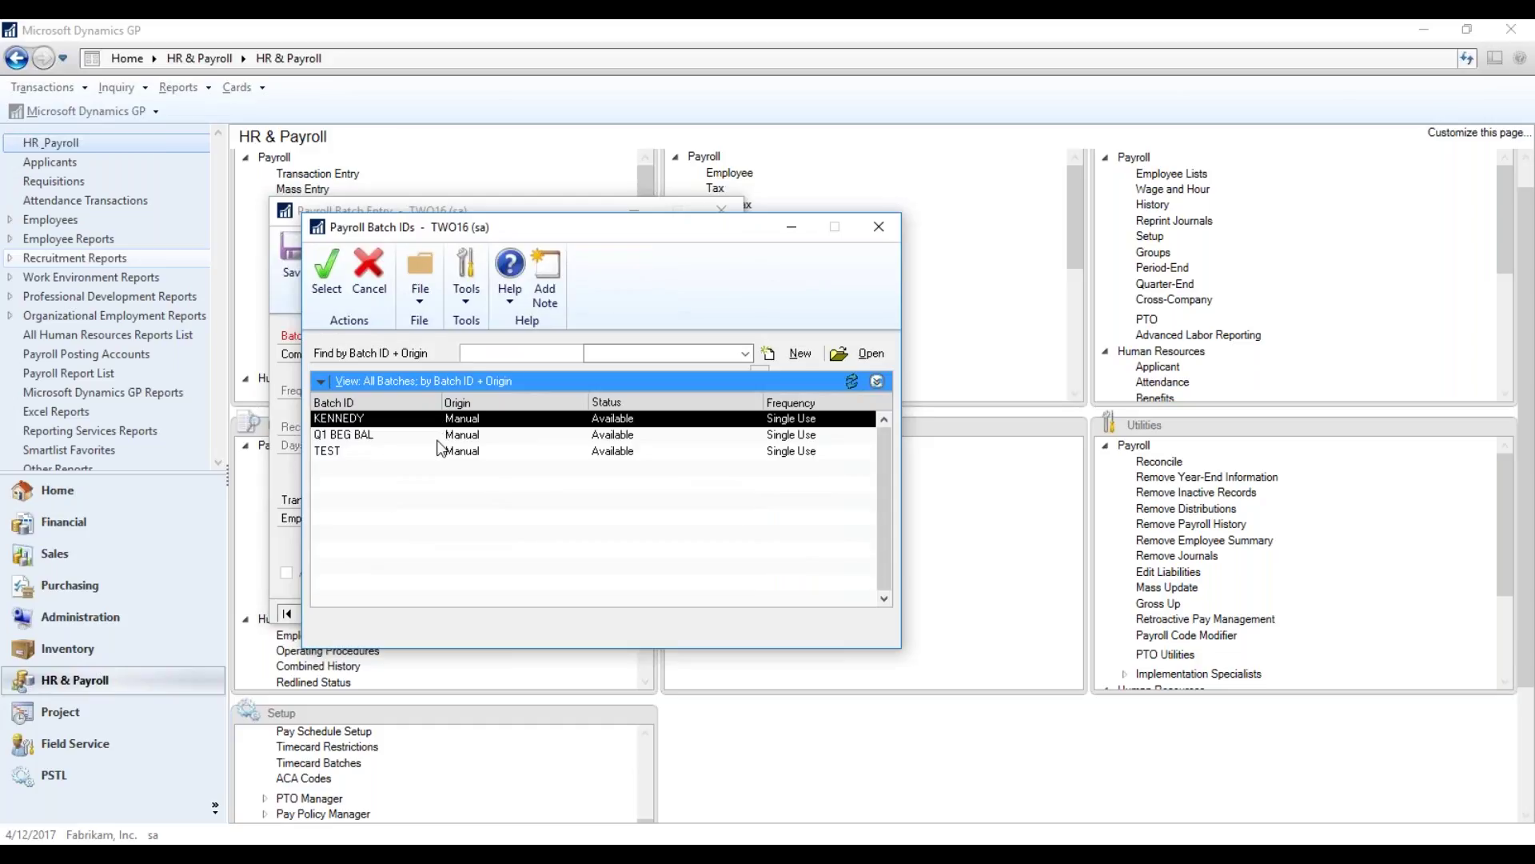
double_click(460, 419)
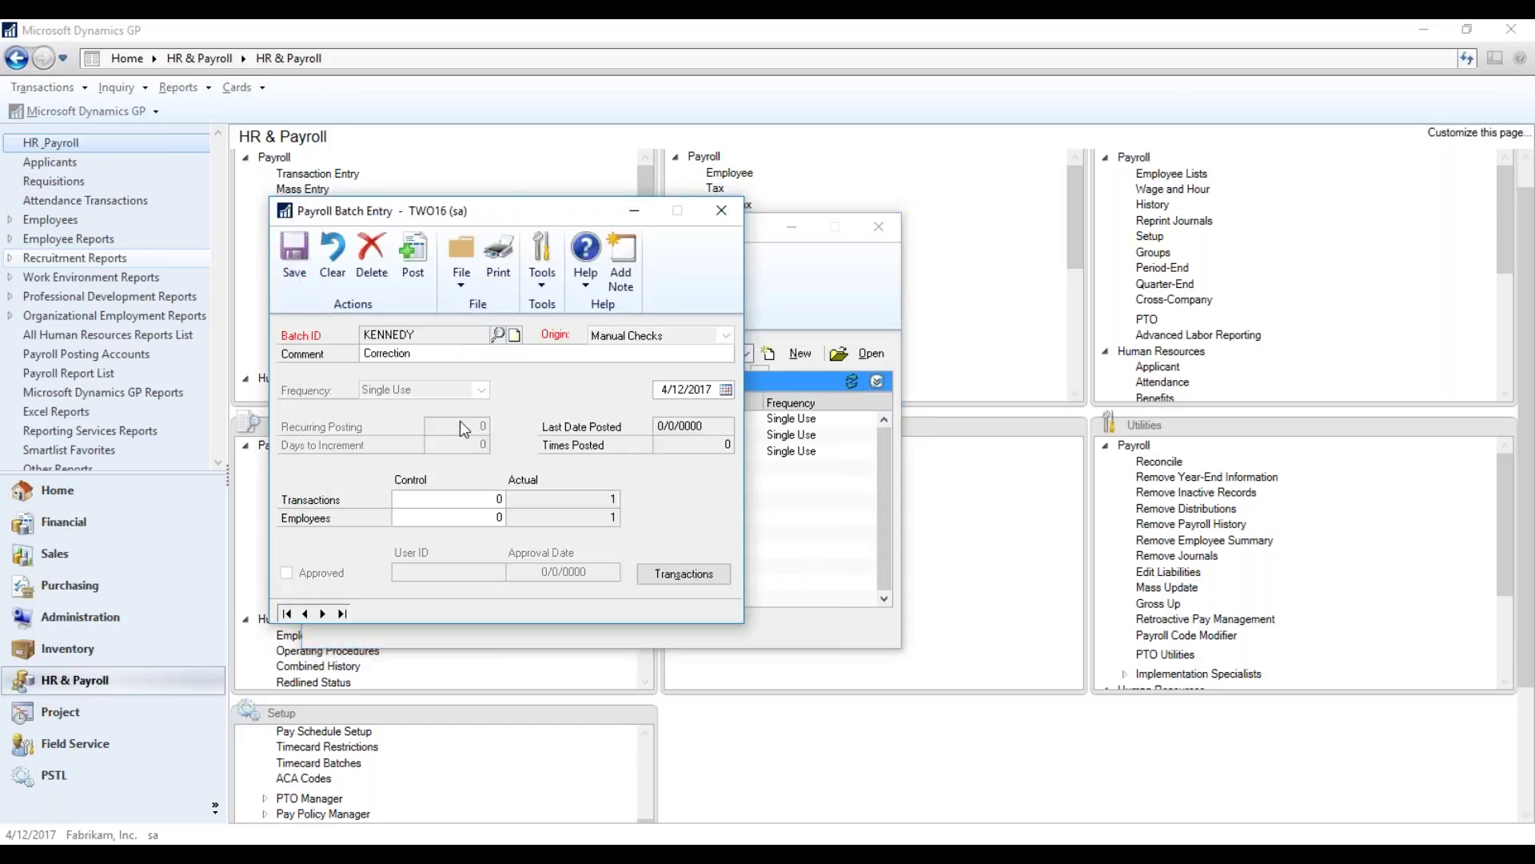
click(722, 211)
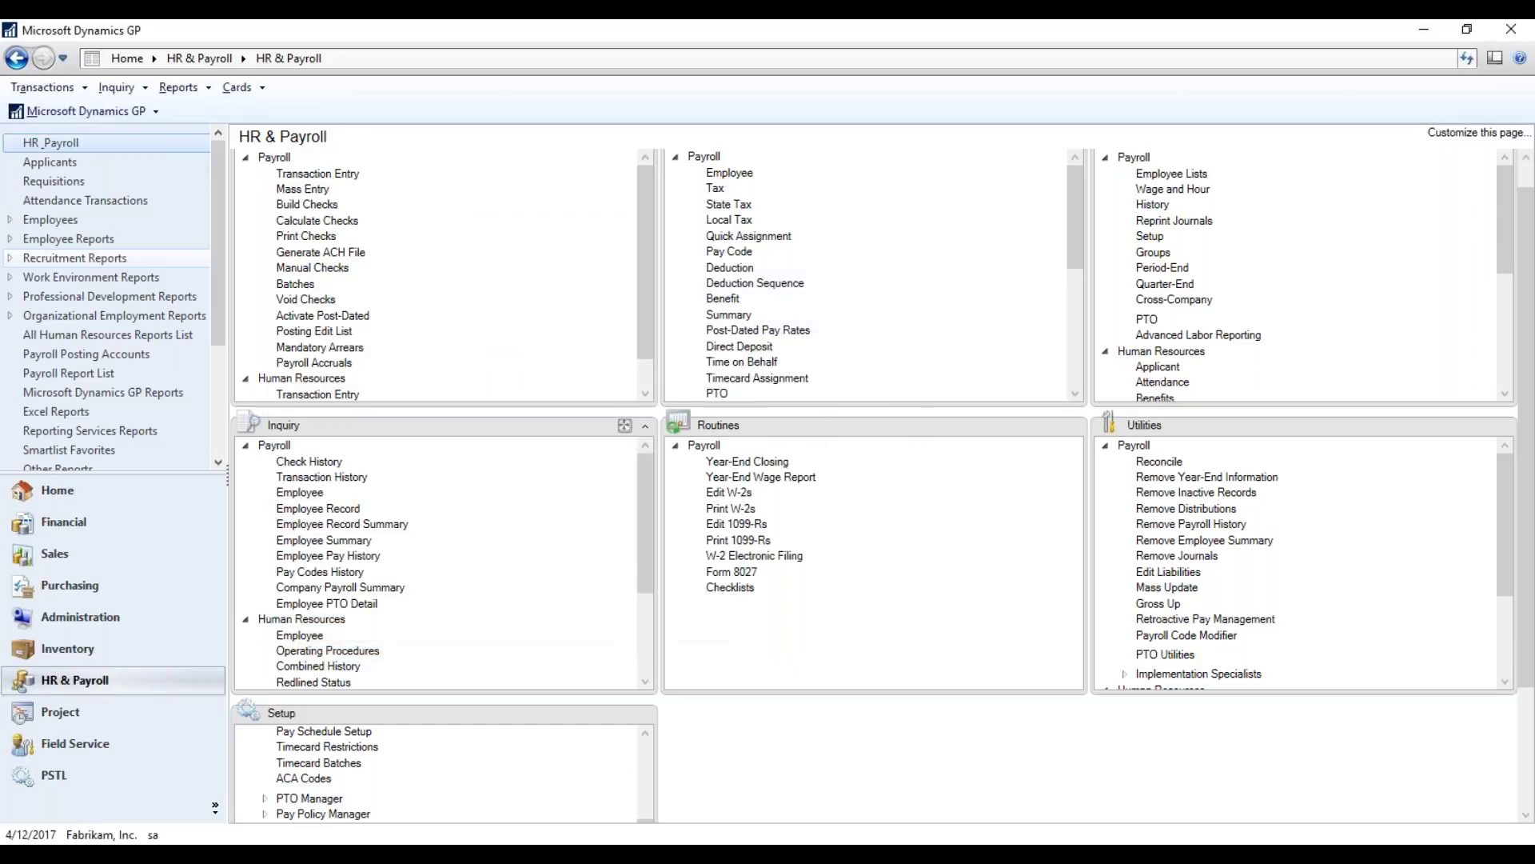
click(301, 286)
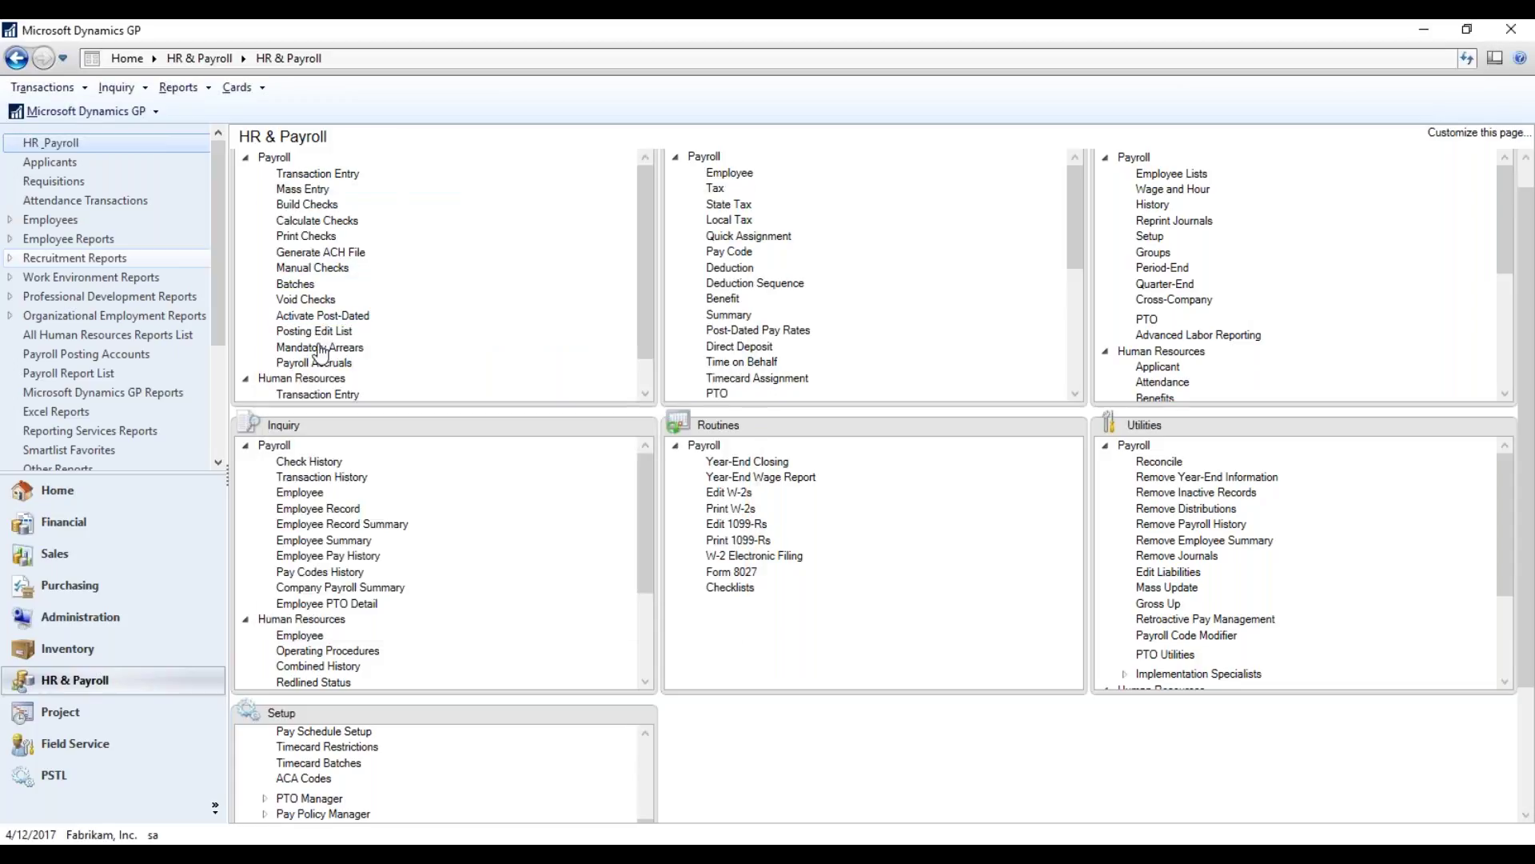
Return to the payroll adjustment entry, check its batch lookup, and cancel moving to the previous record.
click(299, 269)
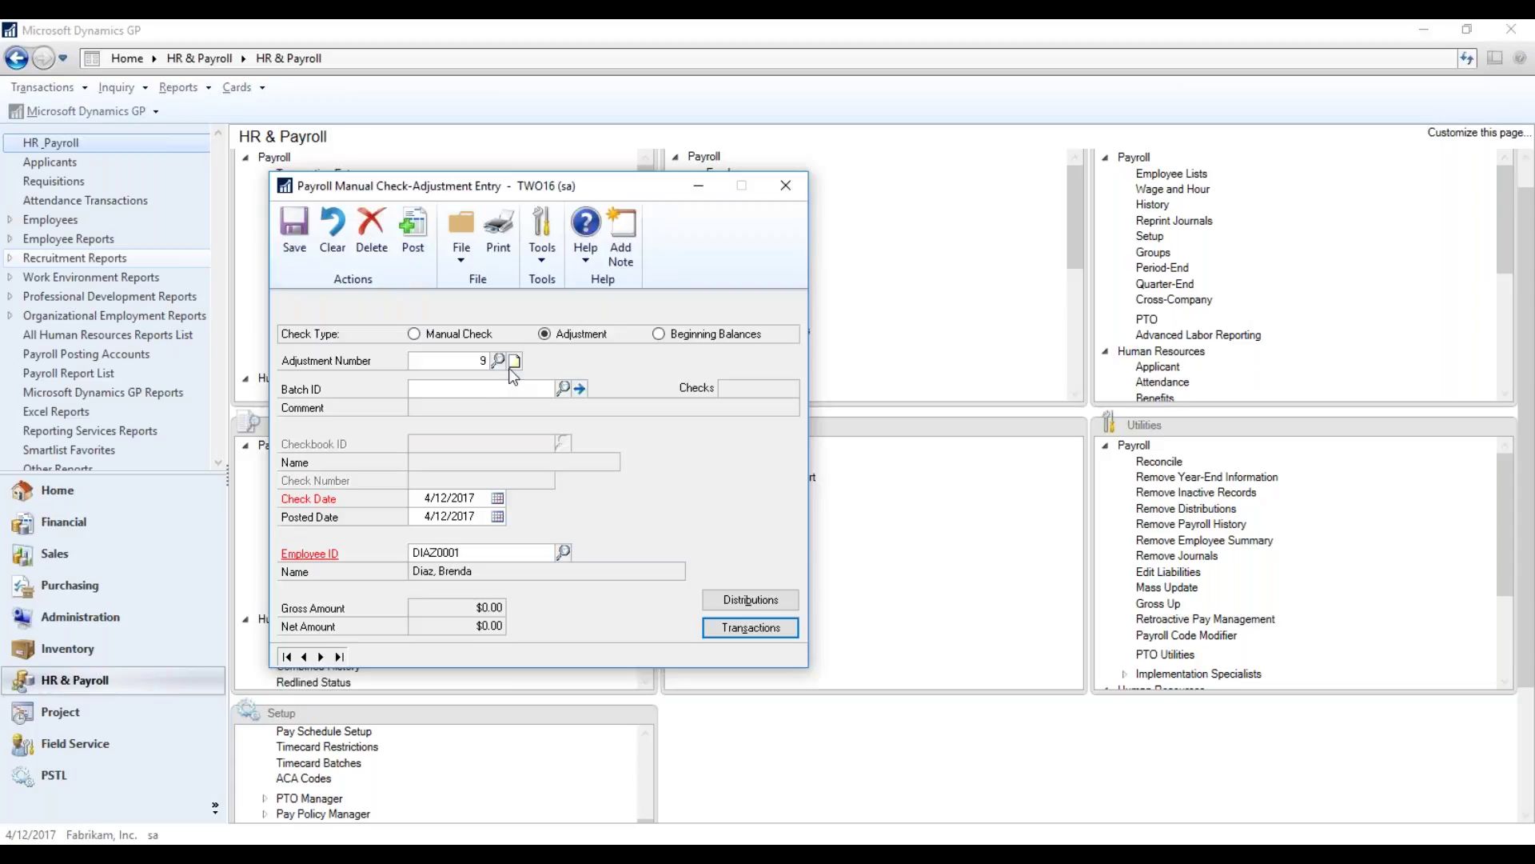
click(564, 388)
click(878, 227)
click(305, 657)
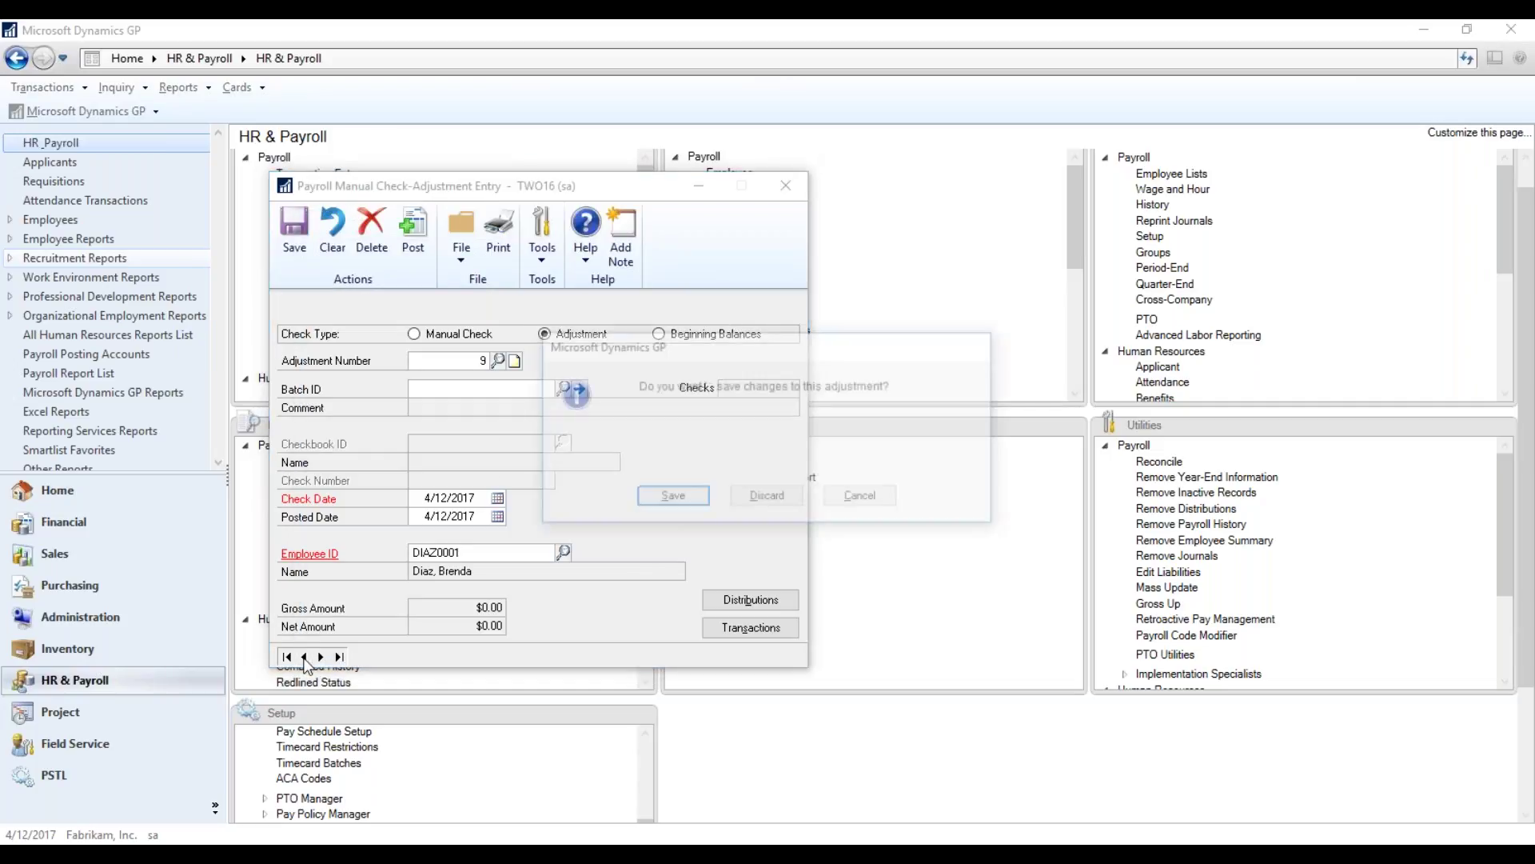
click(856, 502)
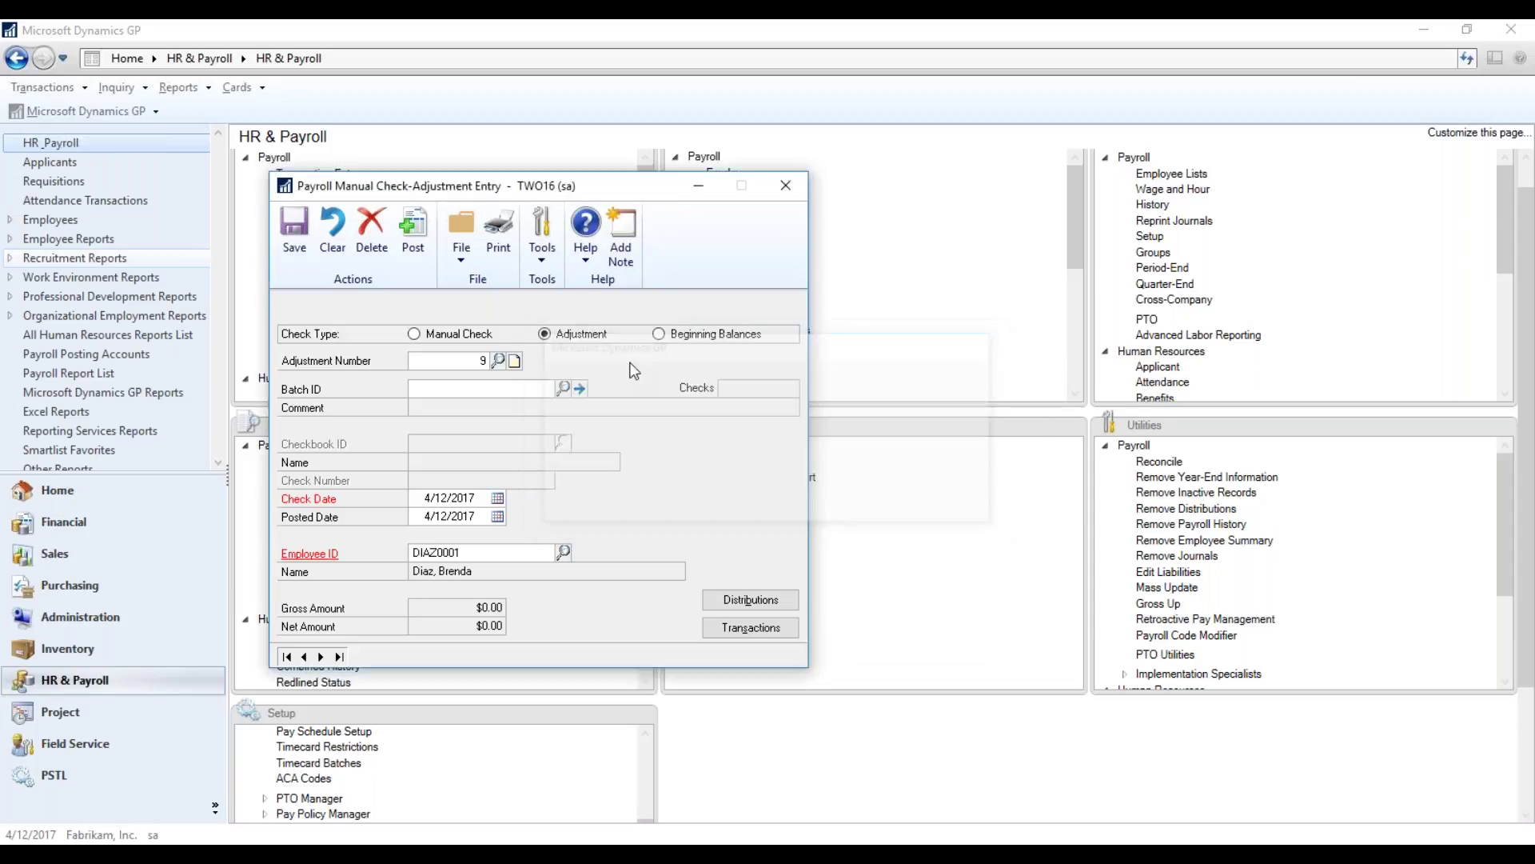
Post the PTO adjustment, close the adjustment entry, and skip the Check Register without choosing a destination.
click(412, 237)
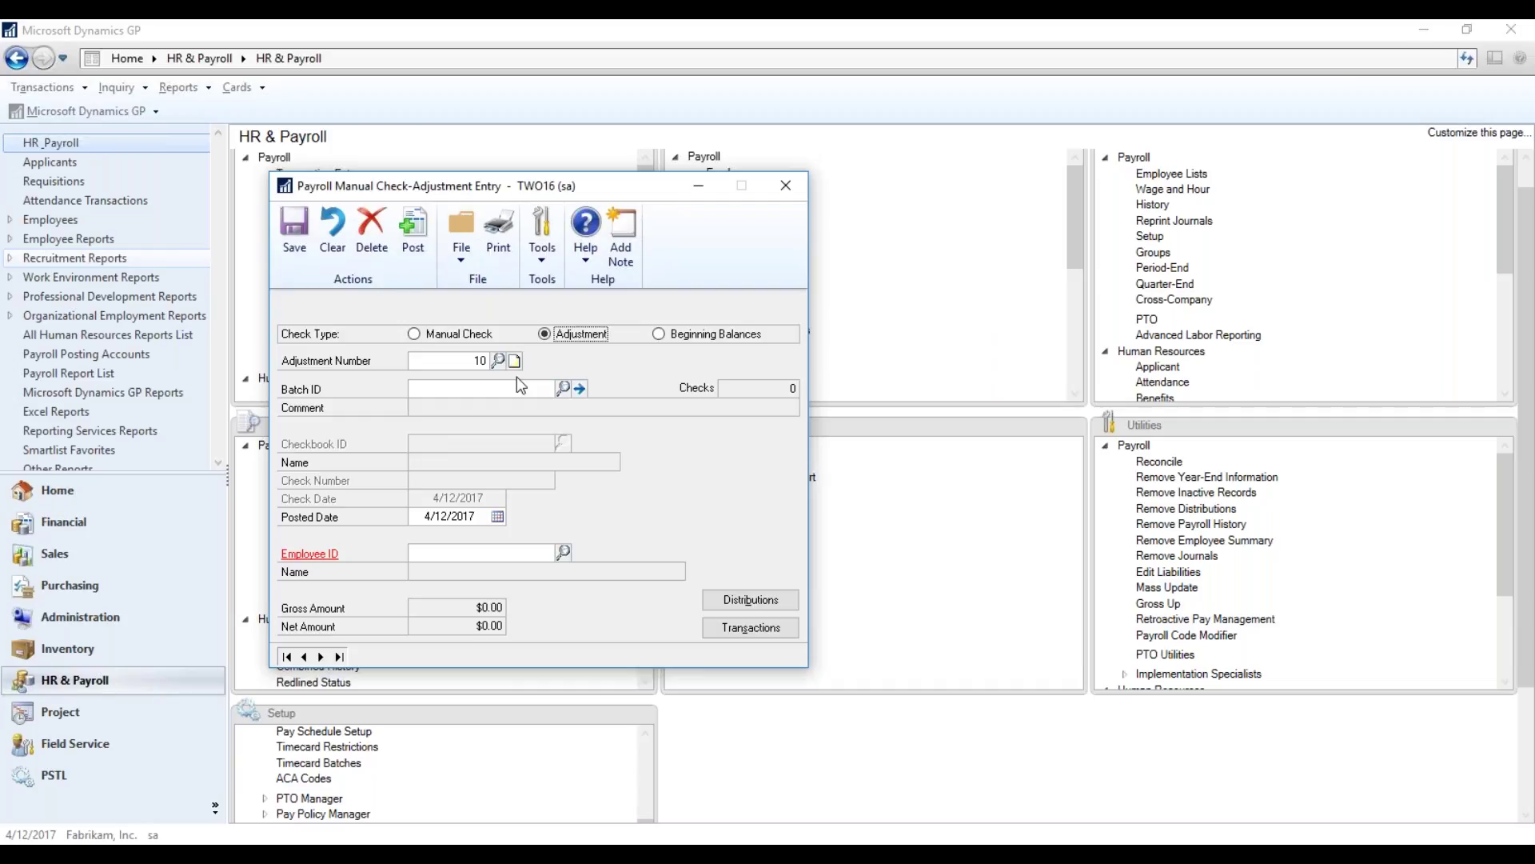
drag(450, 199, 763, 207)
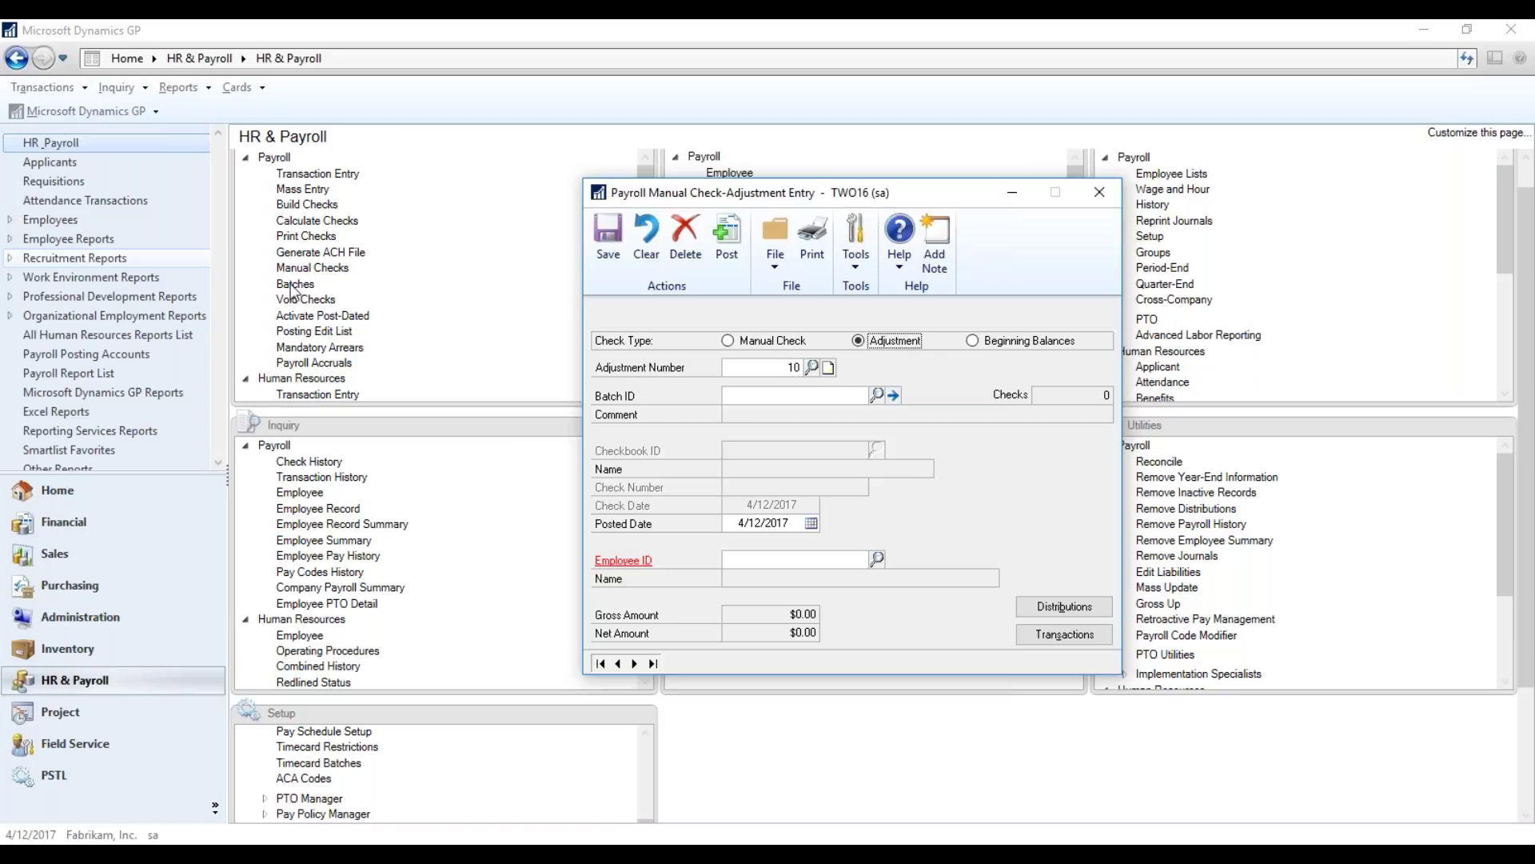
drag(795, 195, 611, 122)
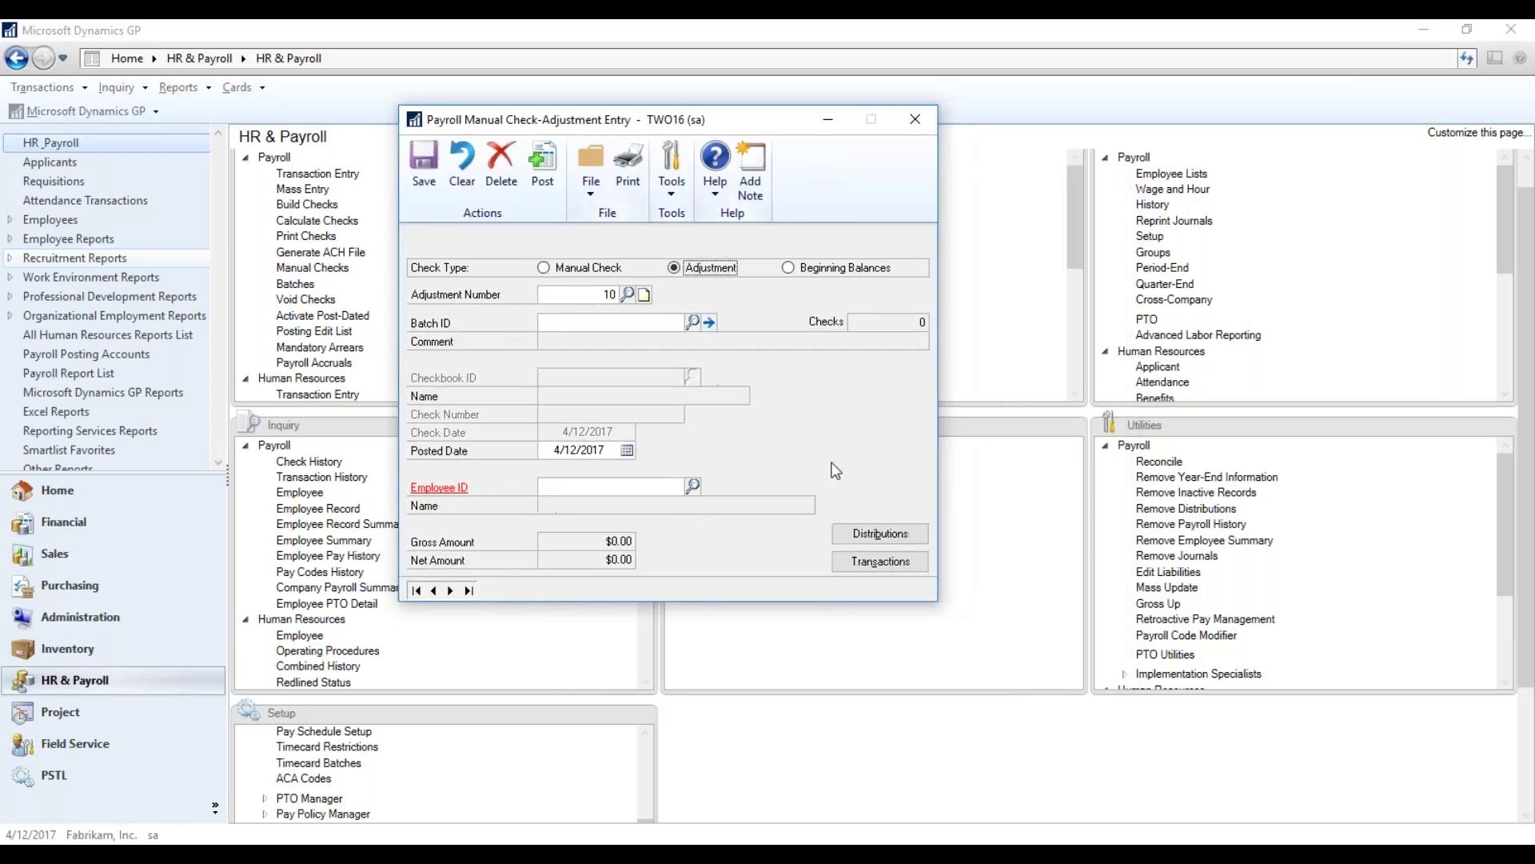
click(921, 119)
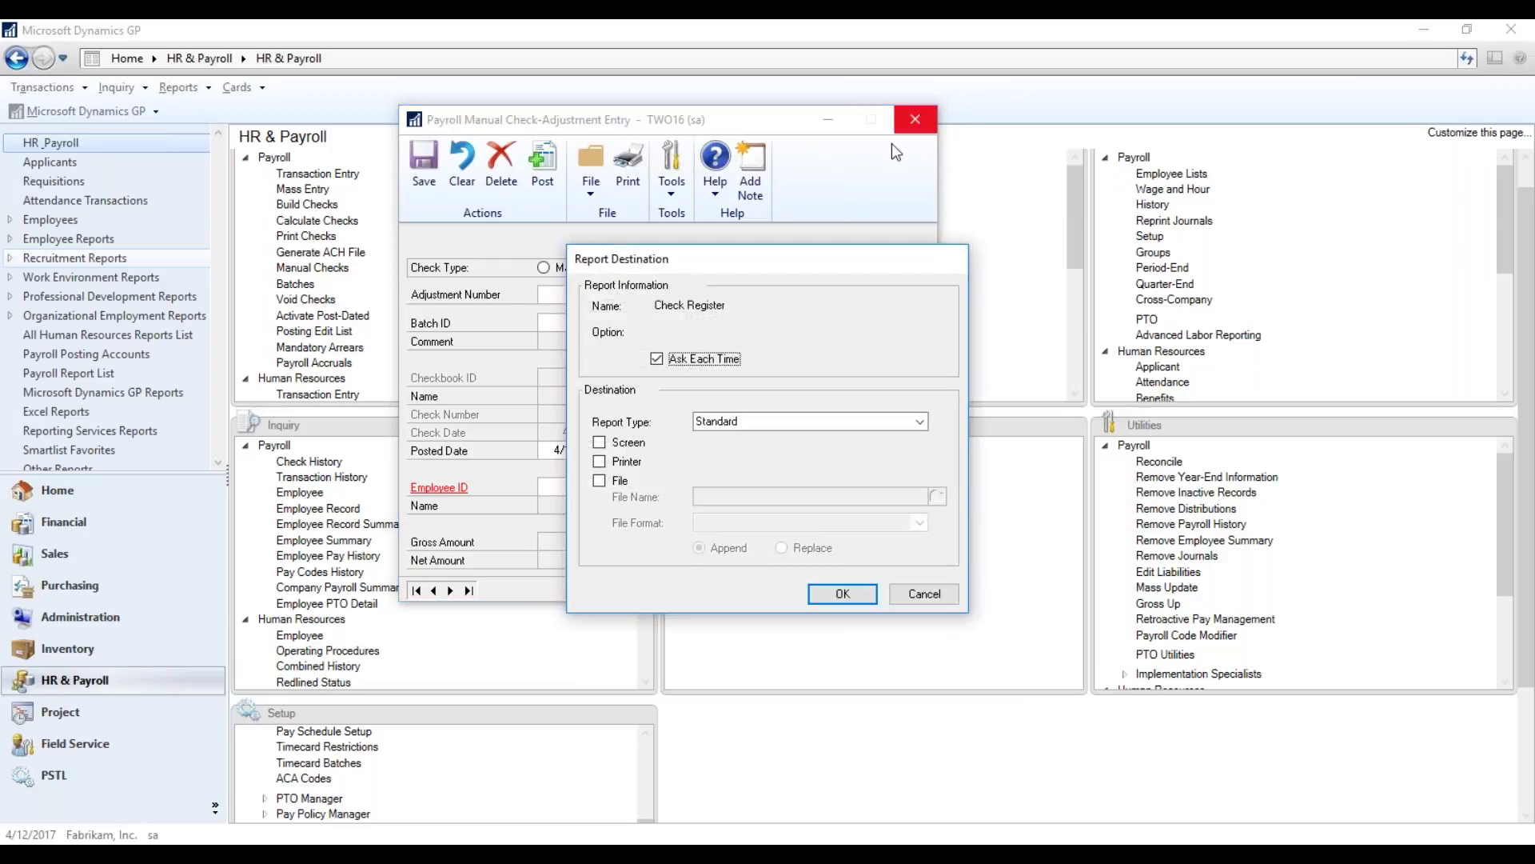
click(850, 596)
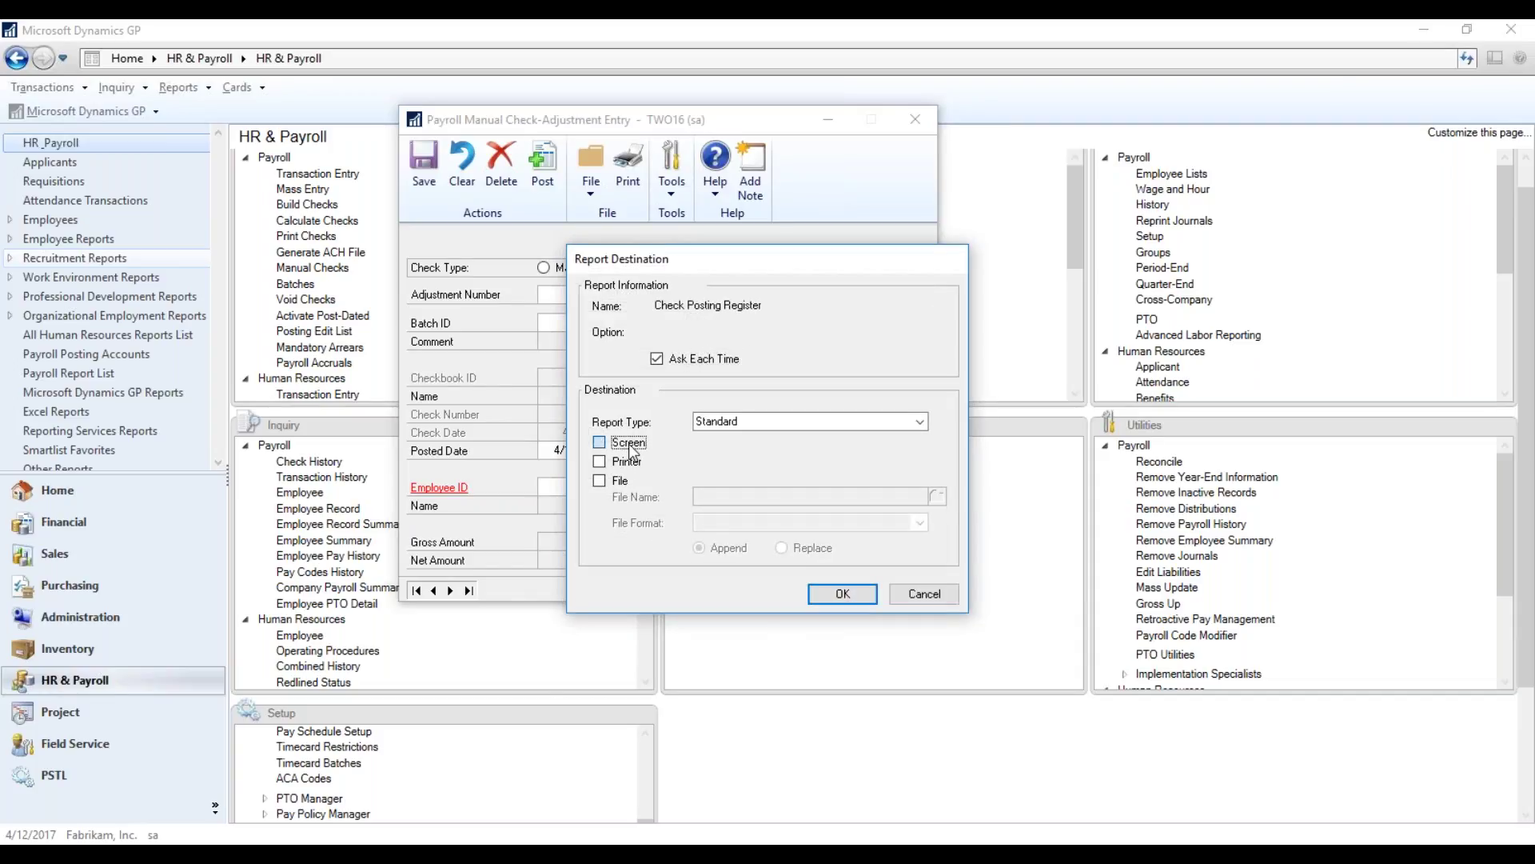
Output the Check Posting Register and the Pay Type Register to the screen as Standard reports.
click(844, 592)
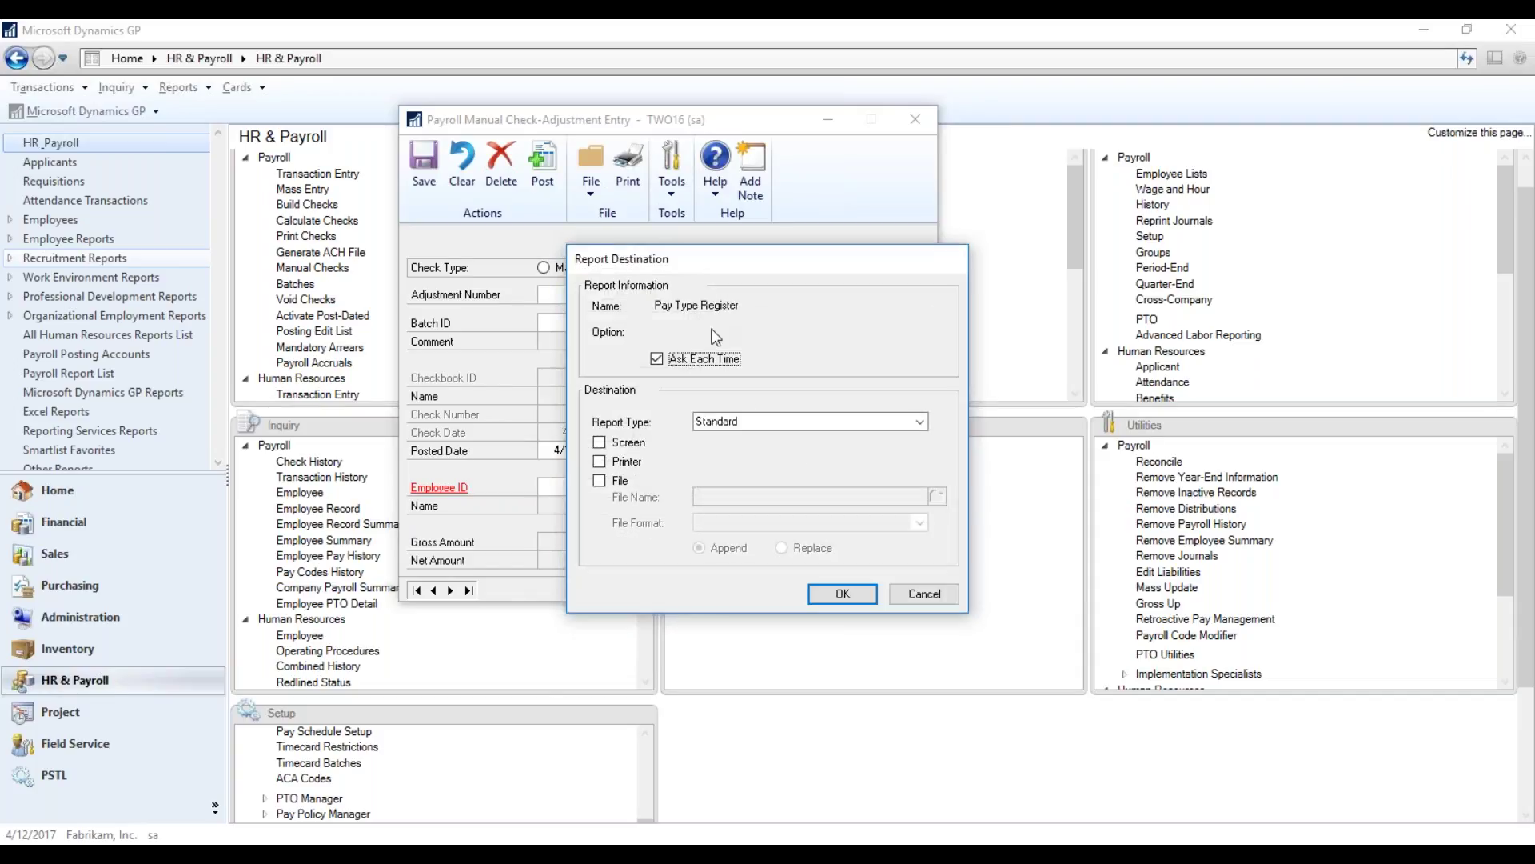
click(631, 446)
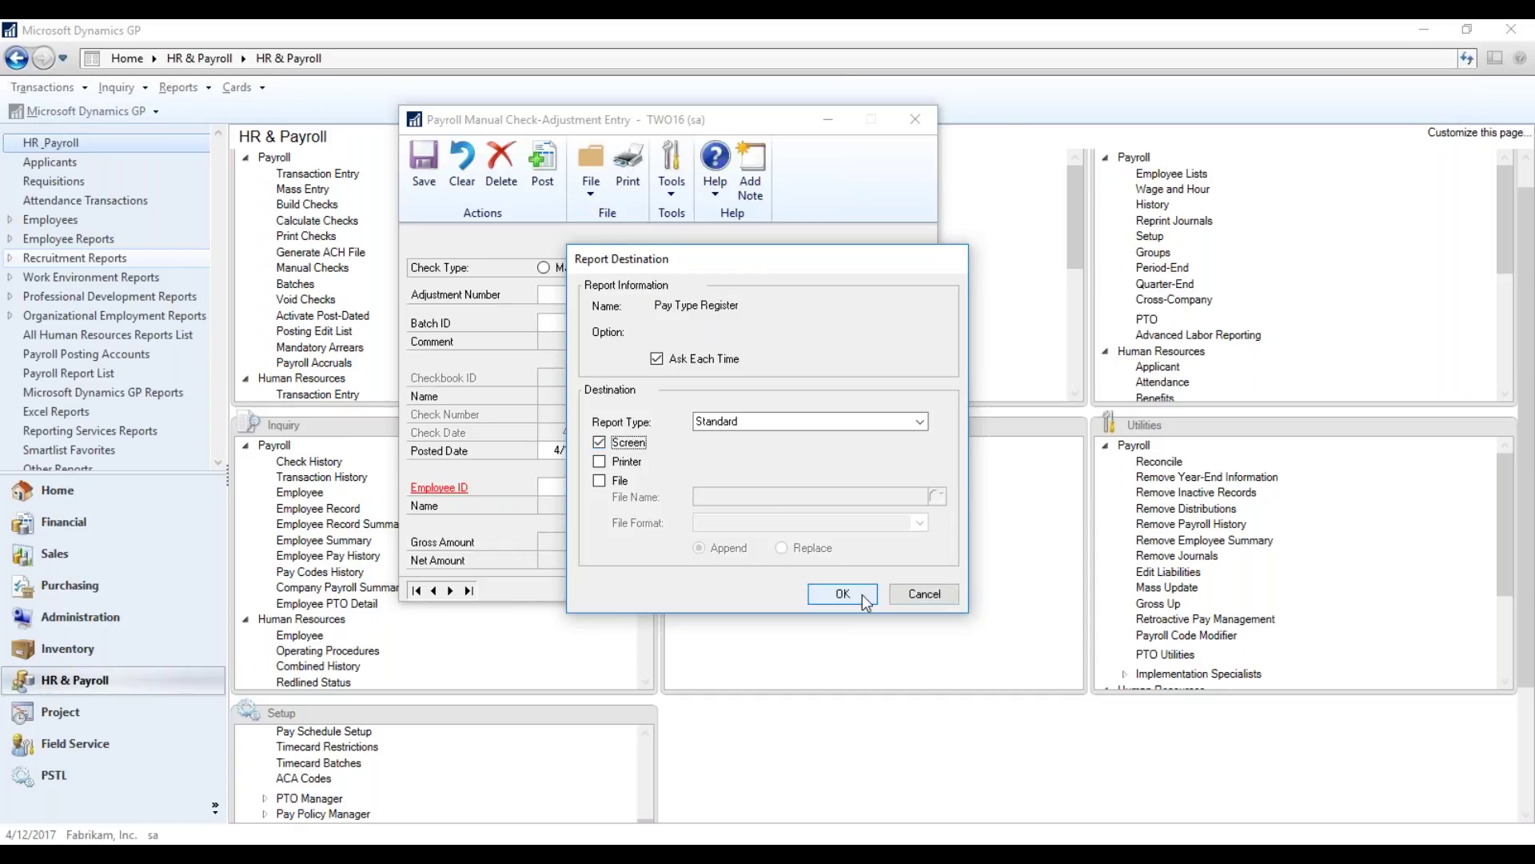
click(862, 593)
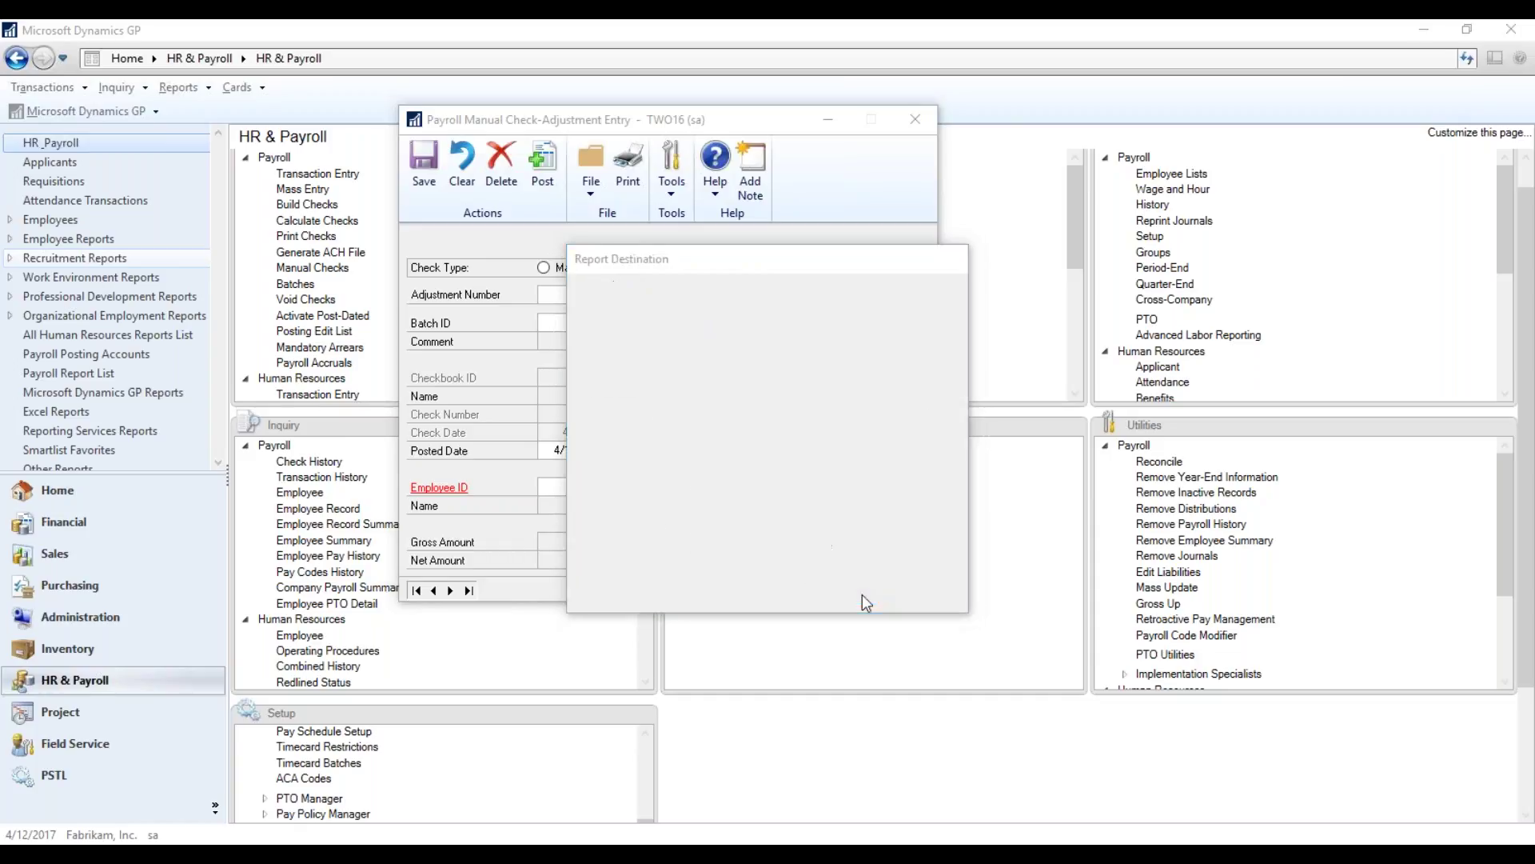
Skip the posting reports from the Position Register through the Tip Allocation Posting Register, and output the last report to the screen.
click(907, 596)
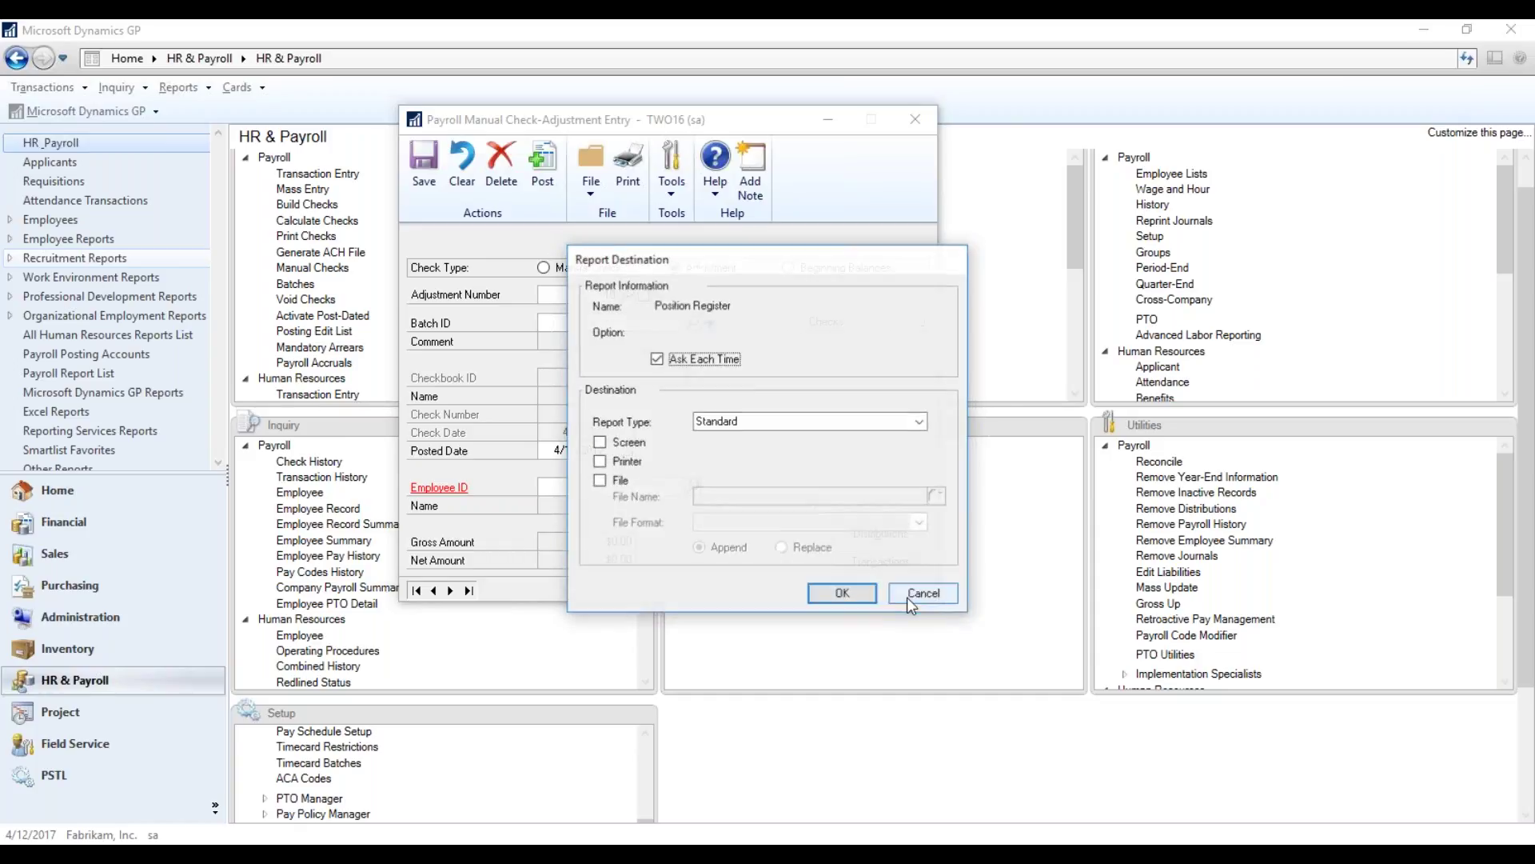
click(910, 596)
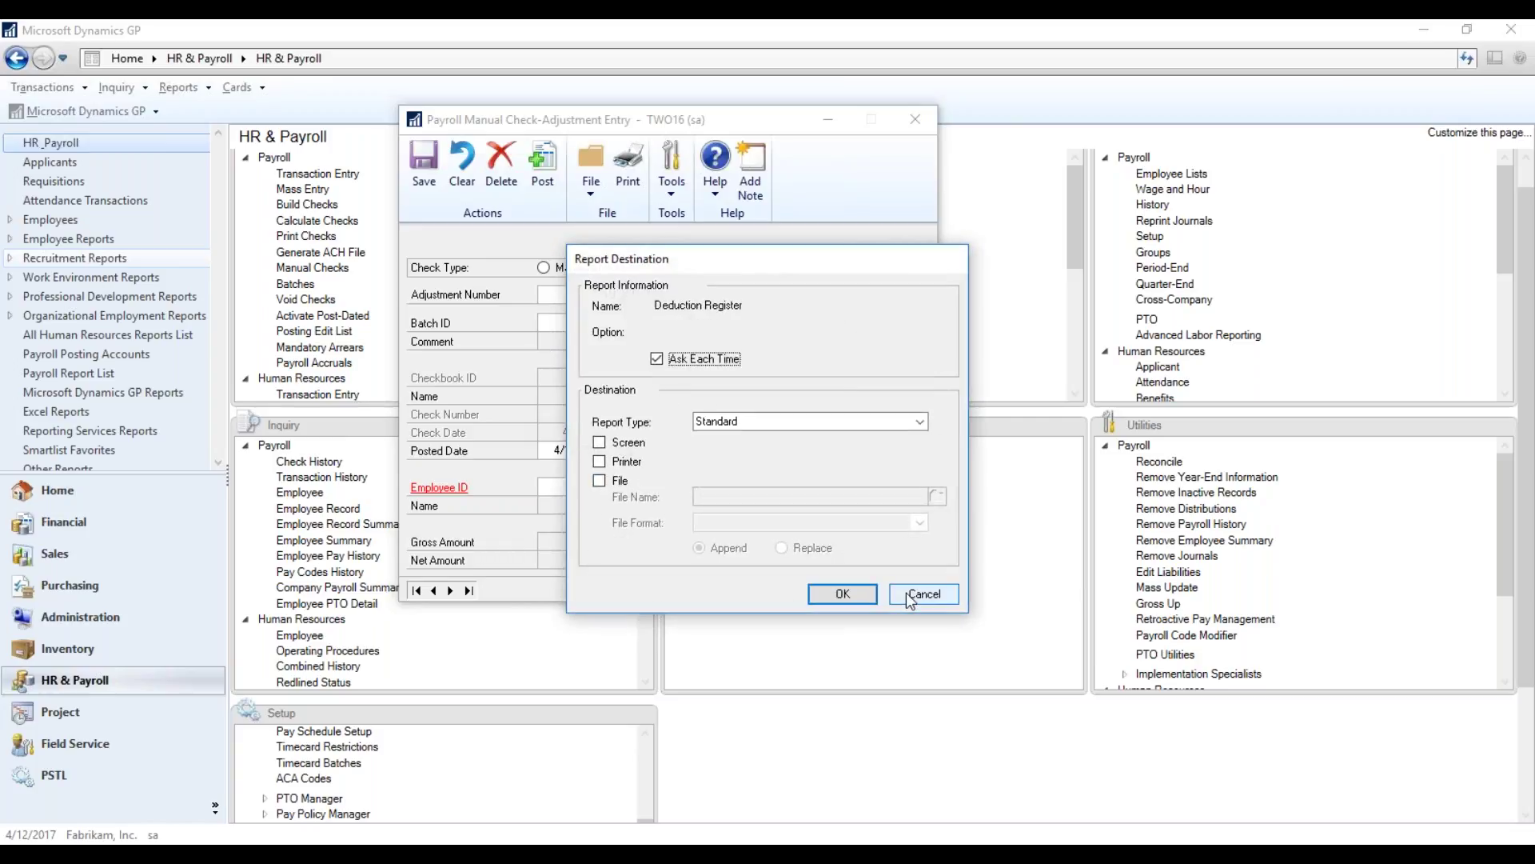
click(908, 596)
click(909, 597)
click(909, 596)
click(909, 597)
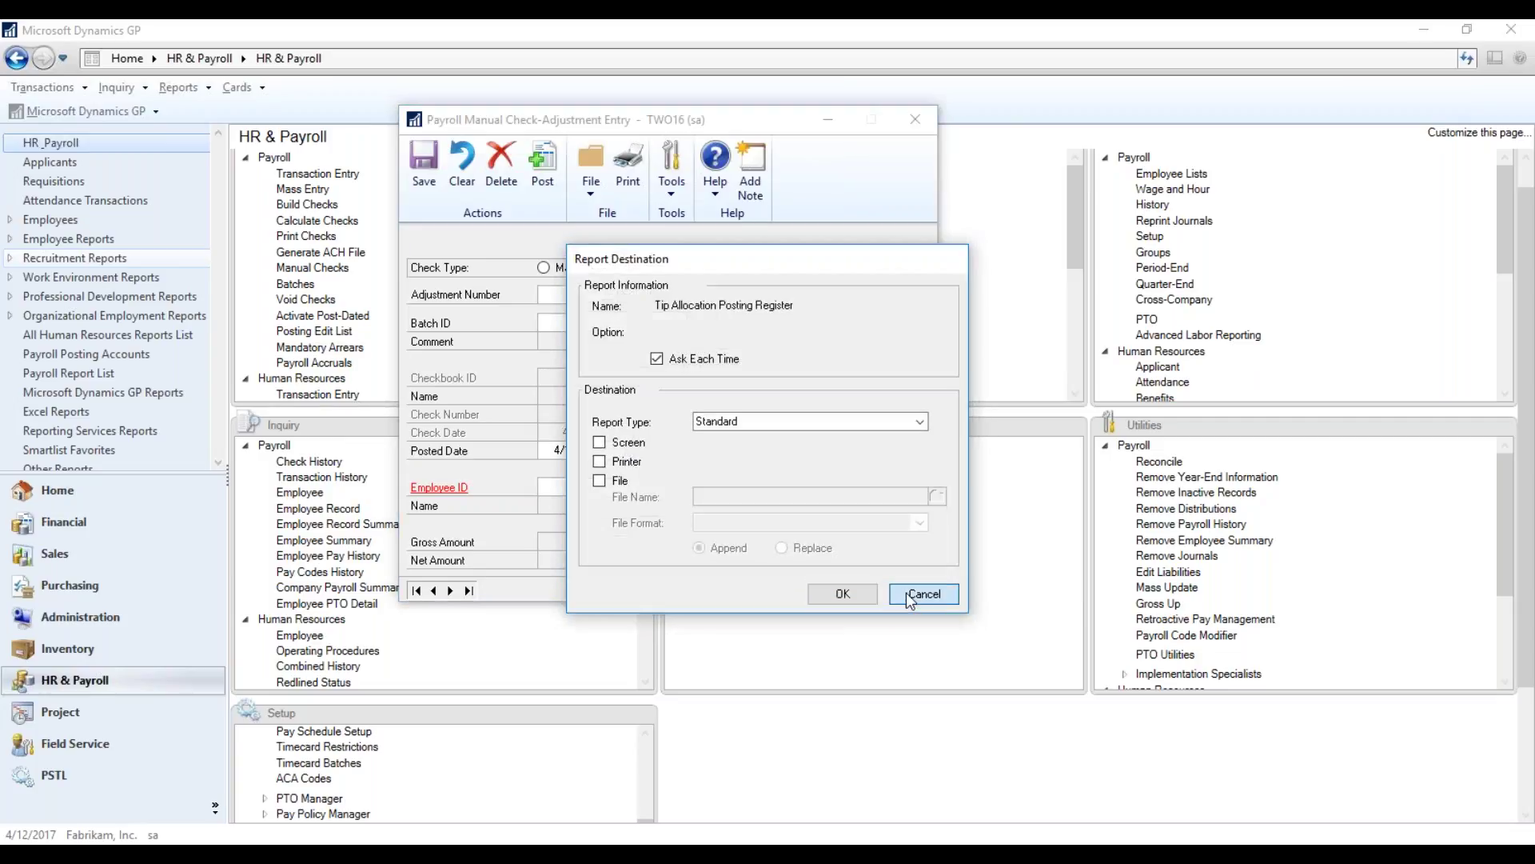
click(909, 596)
click(599, 443)
click(859, 594)
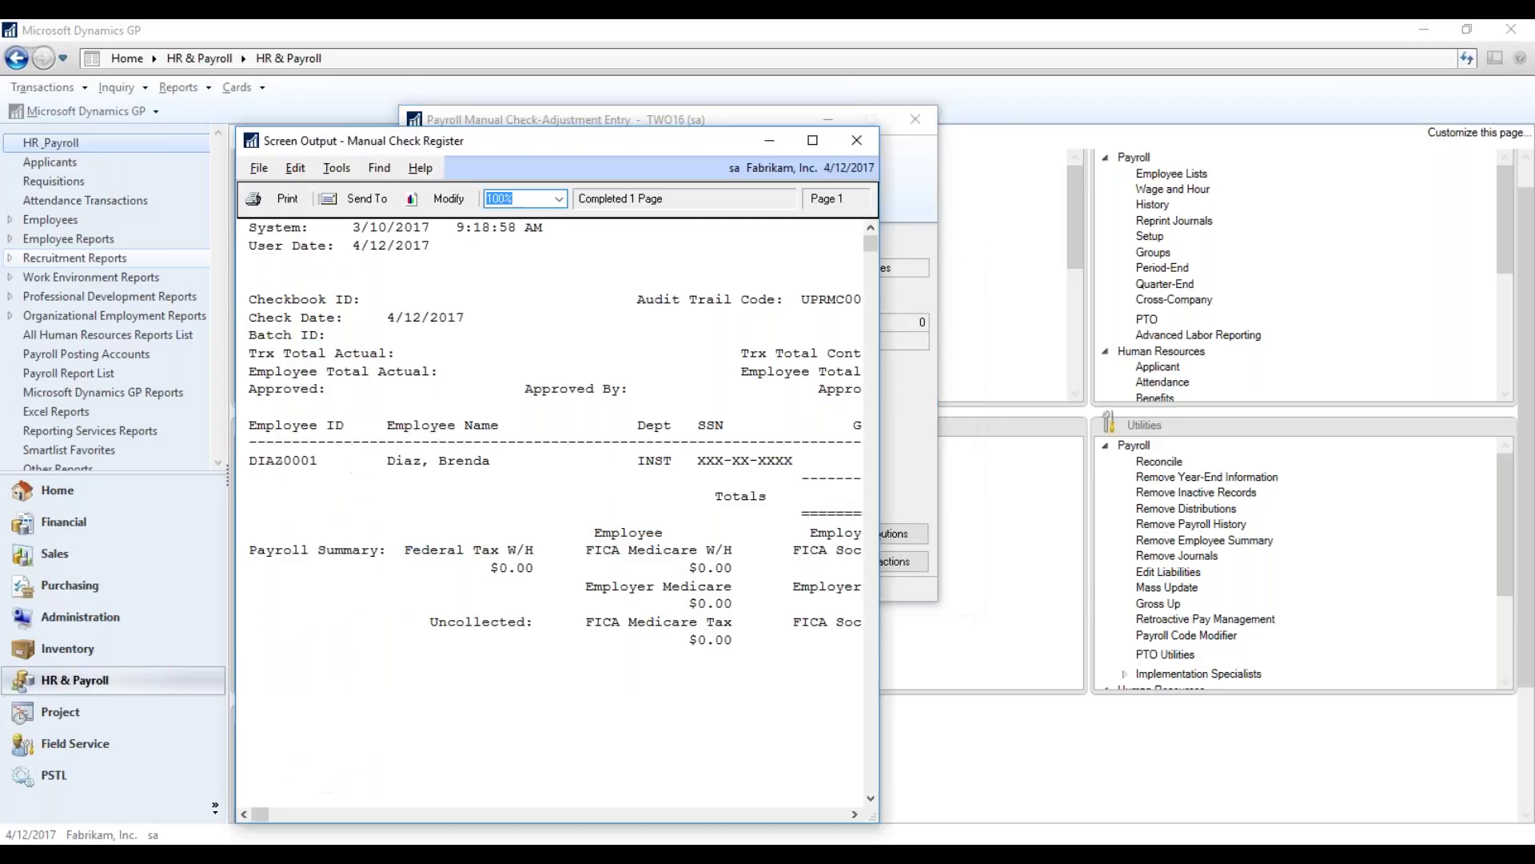
Examine the Manual Check Register and the Check Posting Register at full size, closing each report.
click(812, 141)
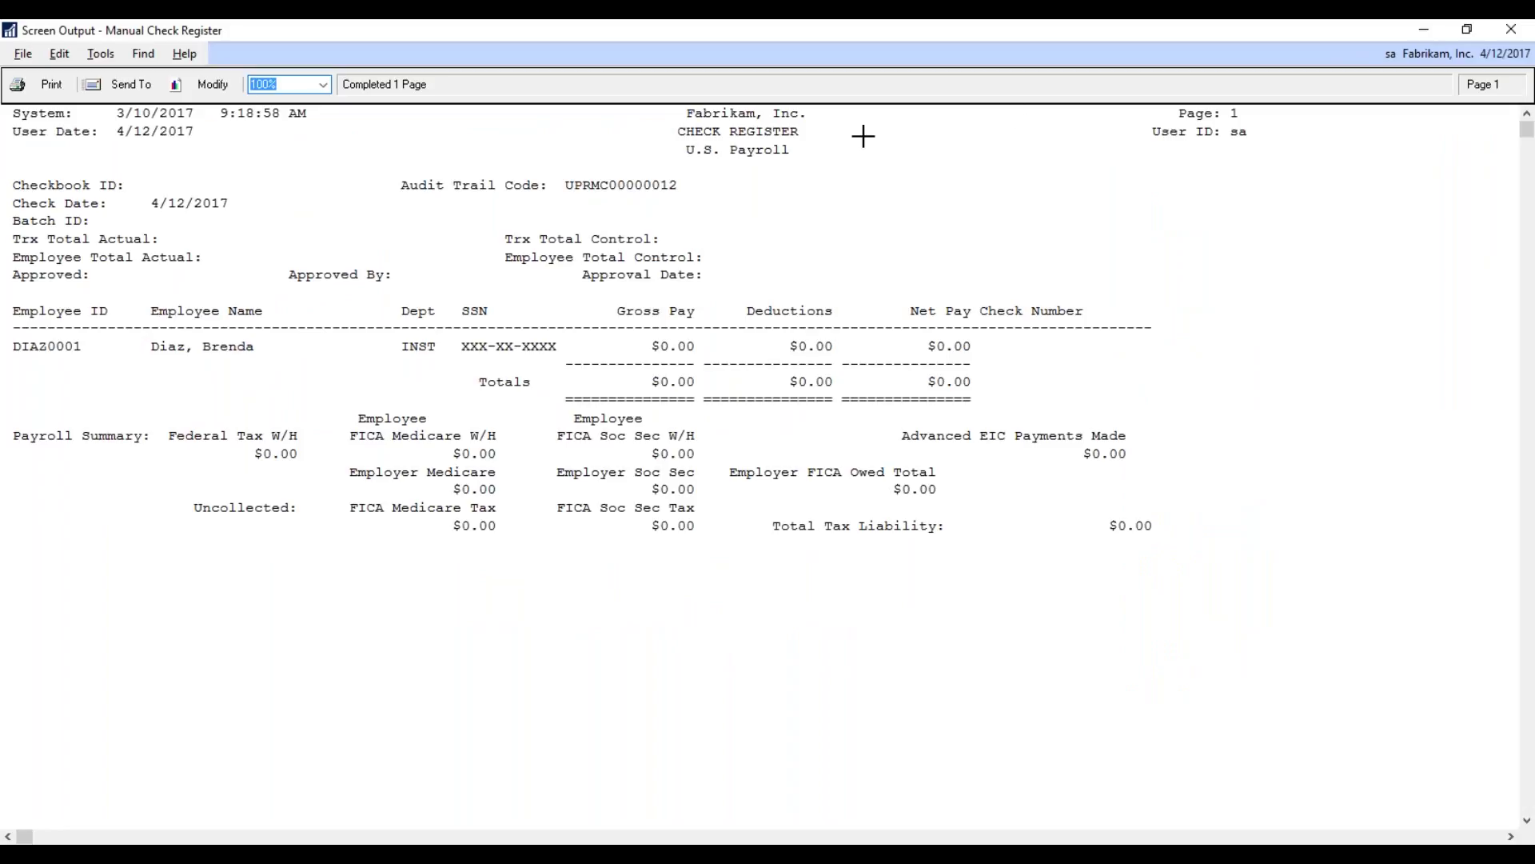
click(1511, 29)
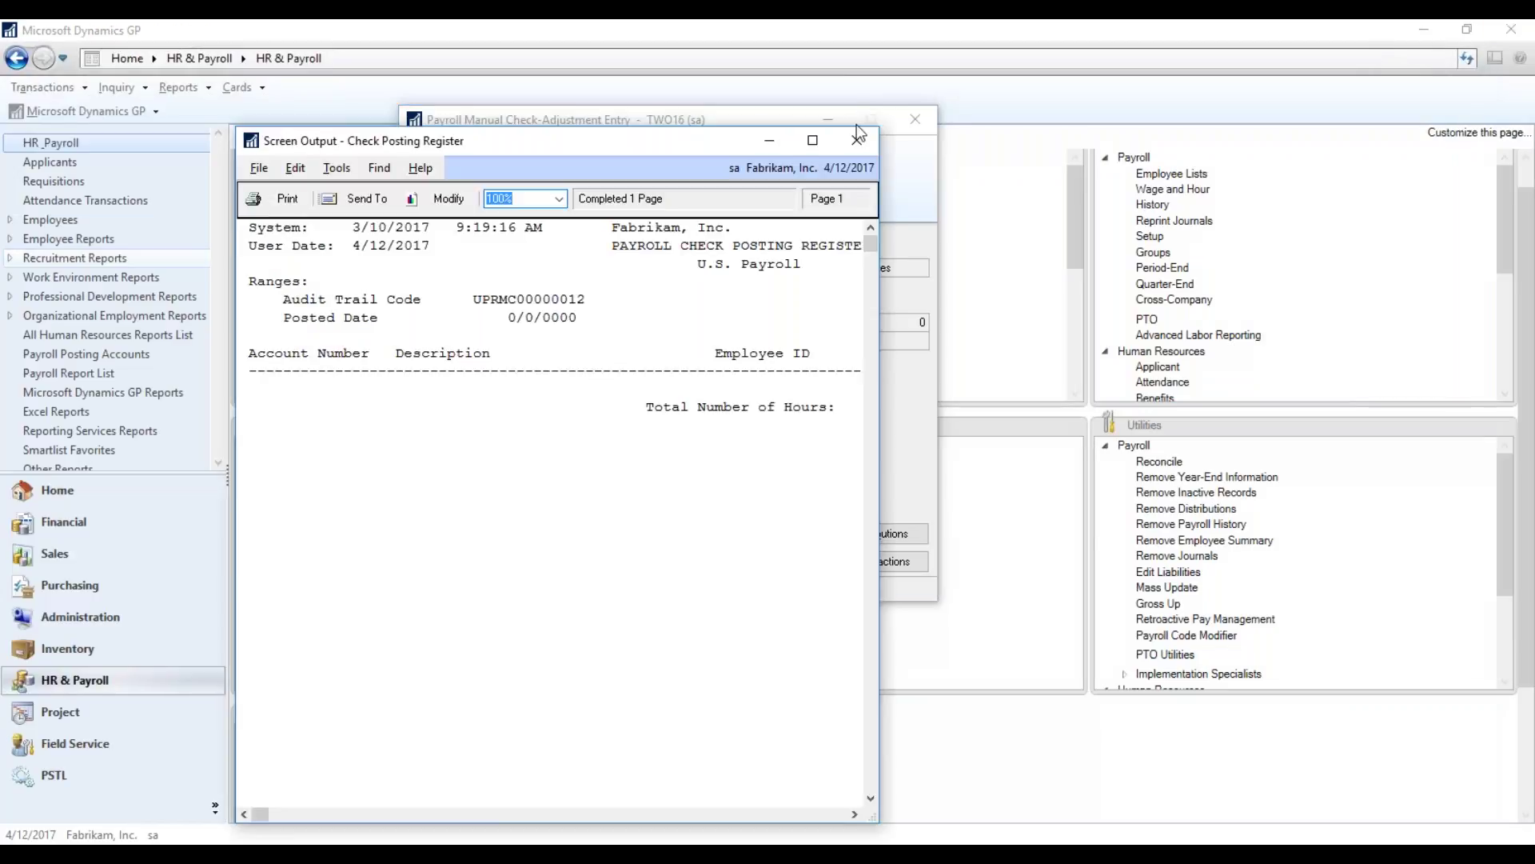
click(814, 141)
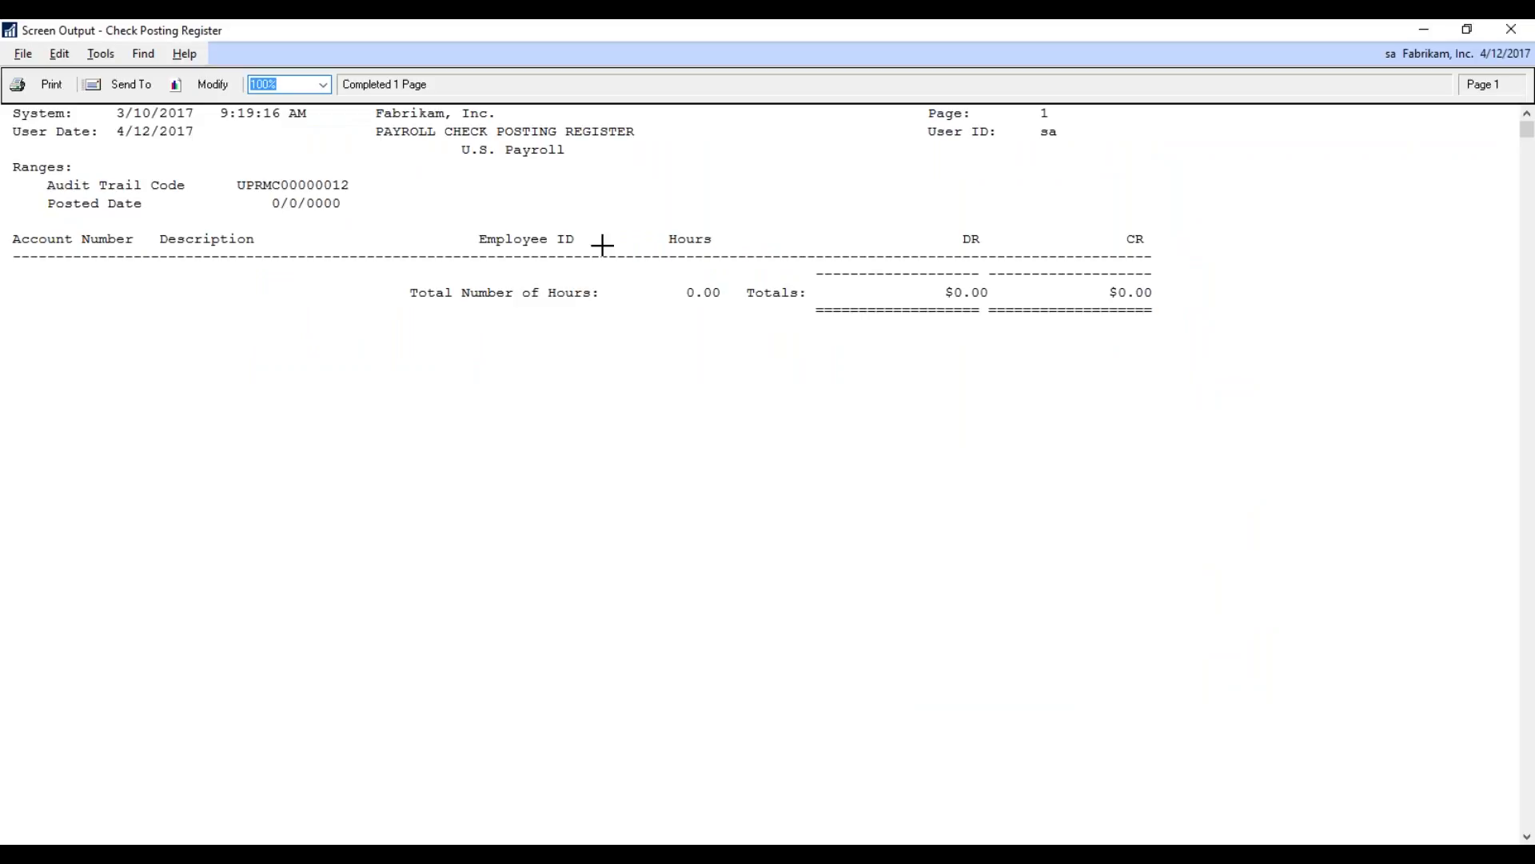
click(1512, 29)
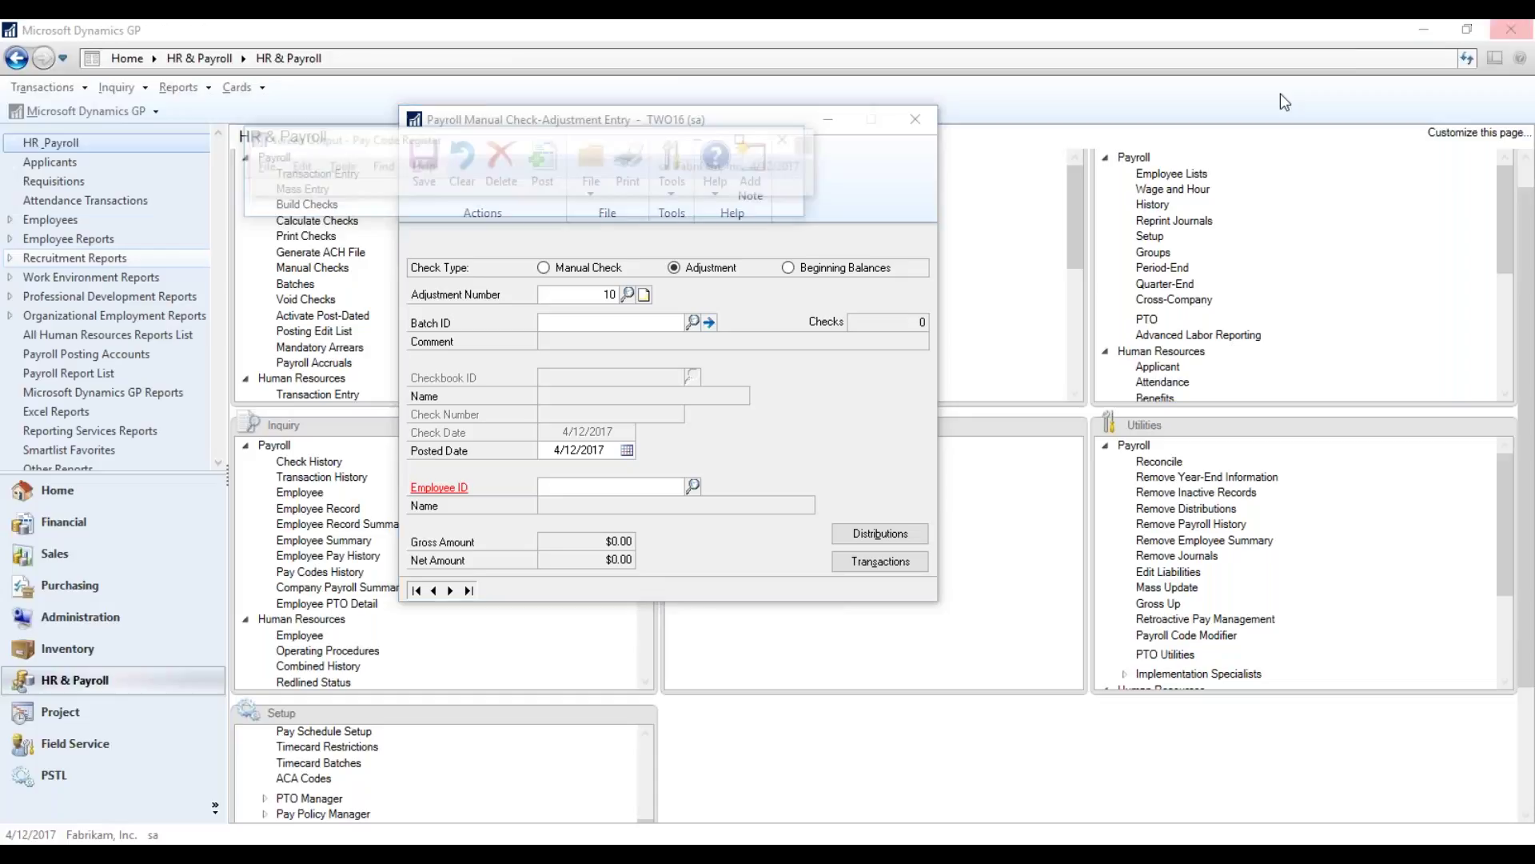
Examine the Pay Code Register's hours and dollars and the Checkbook Posting Journal at full size, closing each report.
click(812, 141)
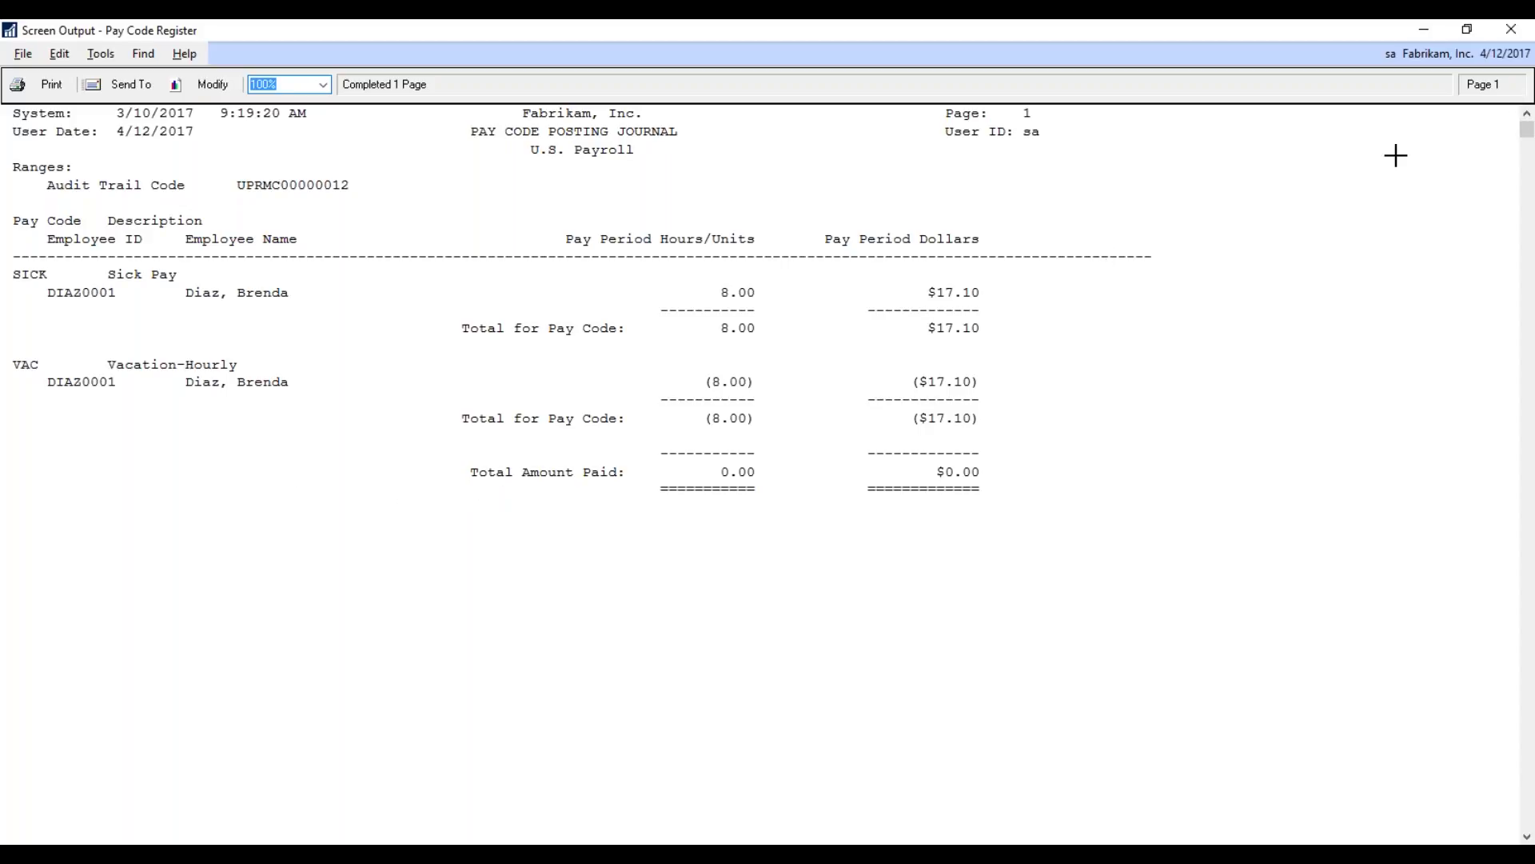
click(1511, 29)
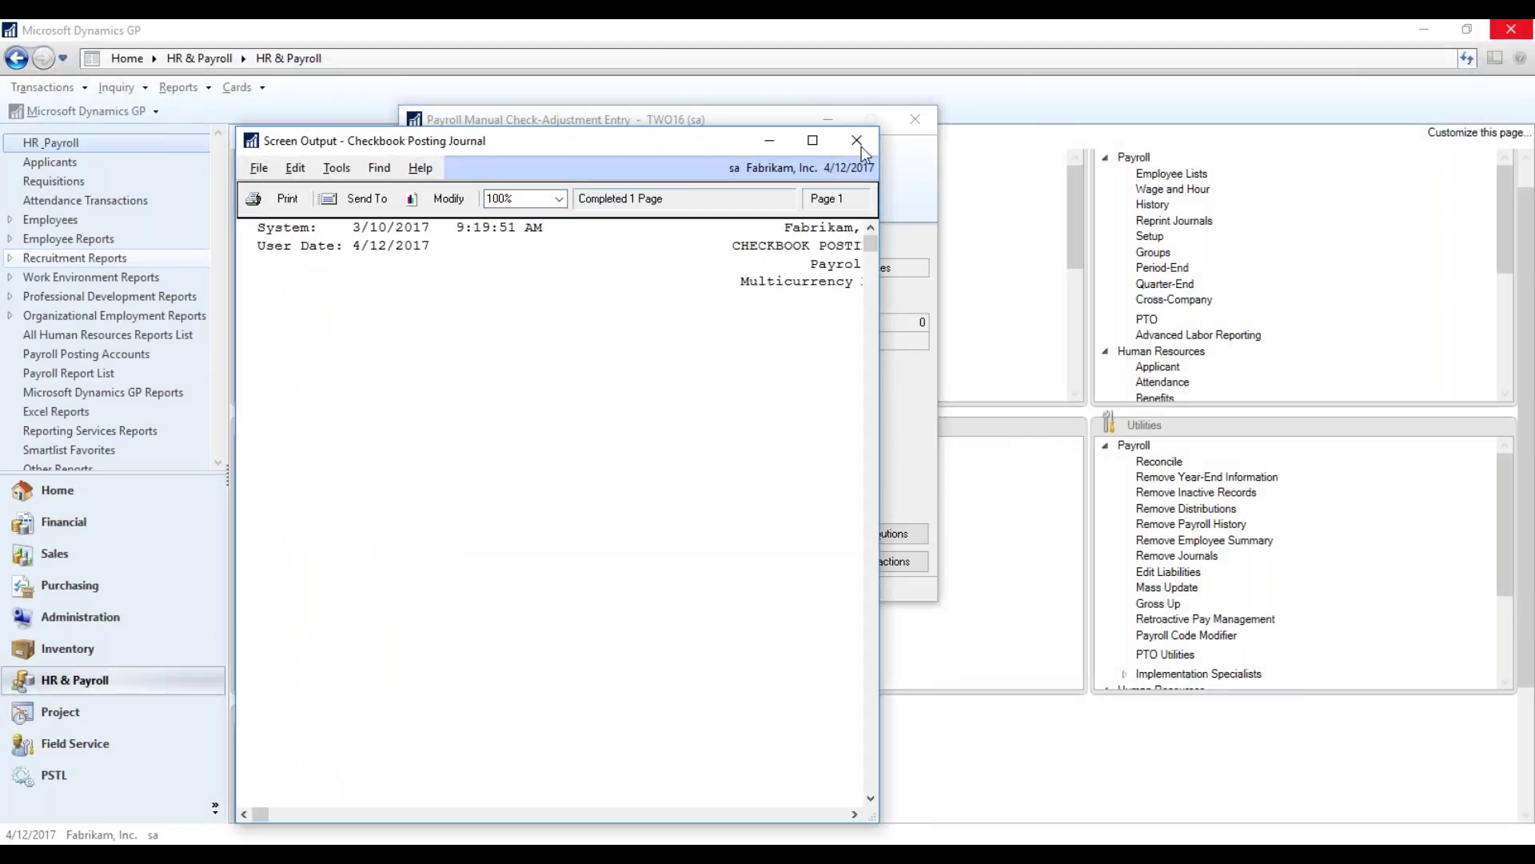
click(812, 140)
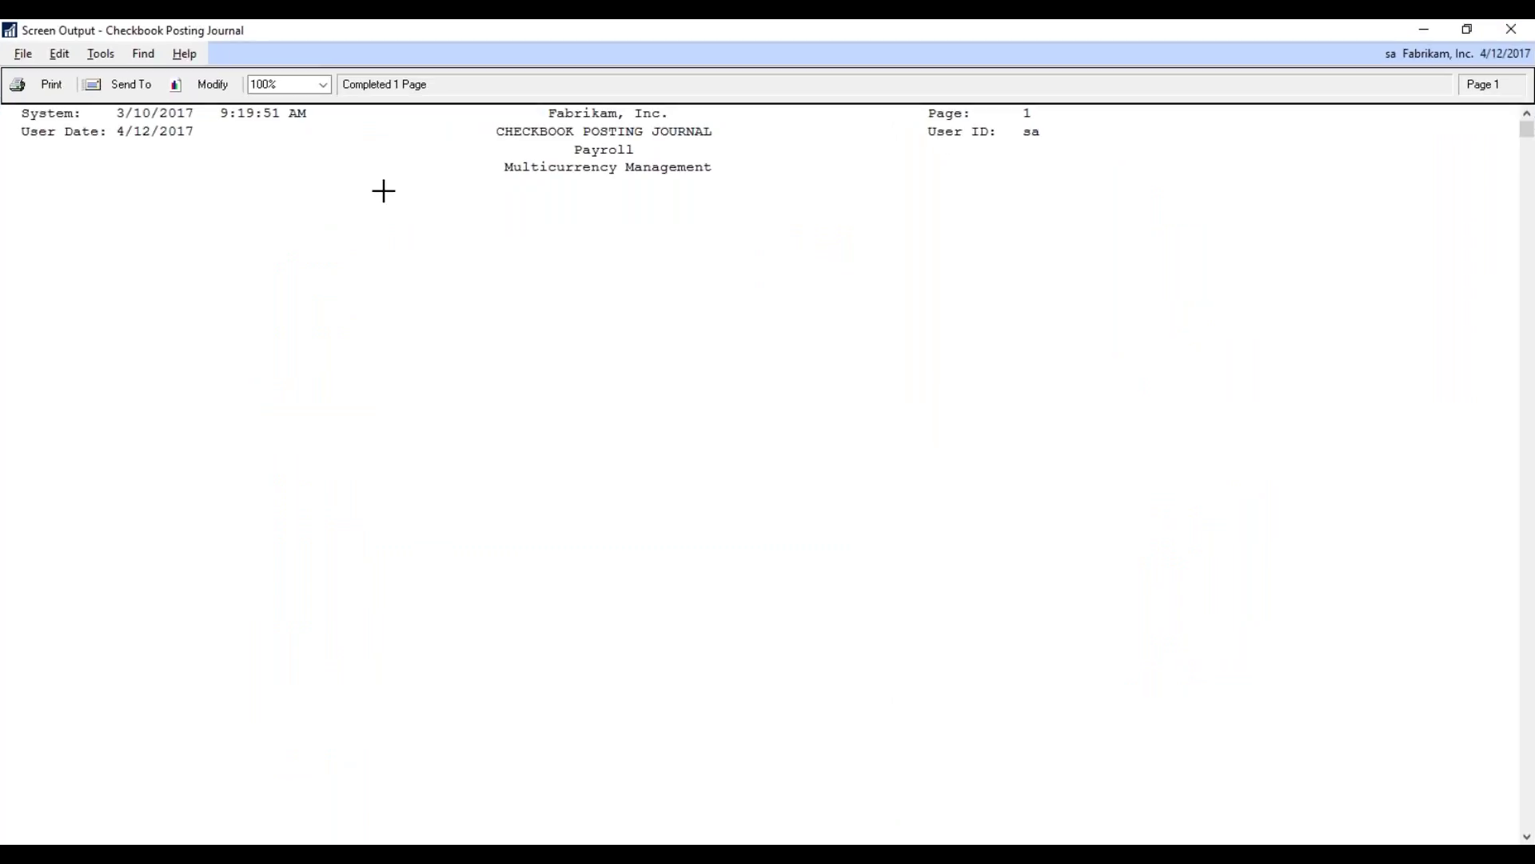
click(1519, 30)
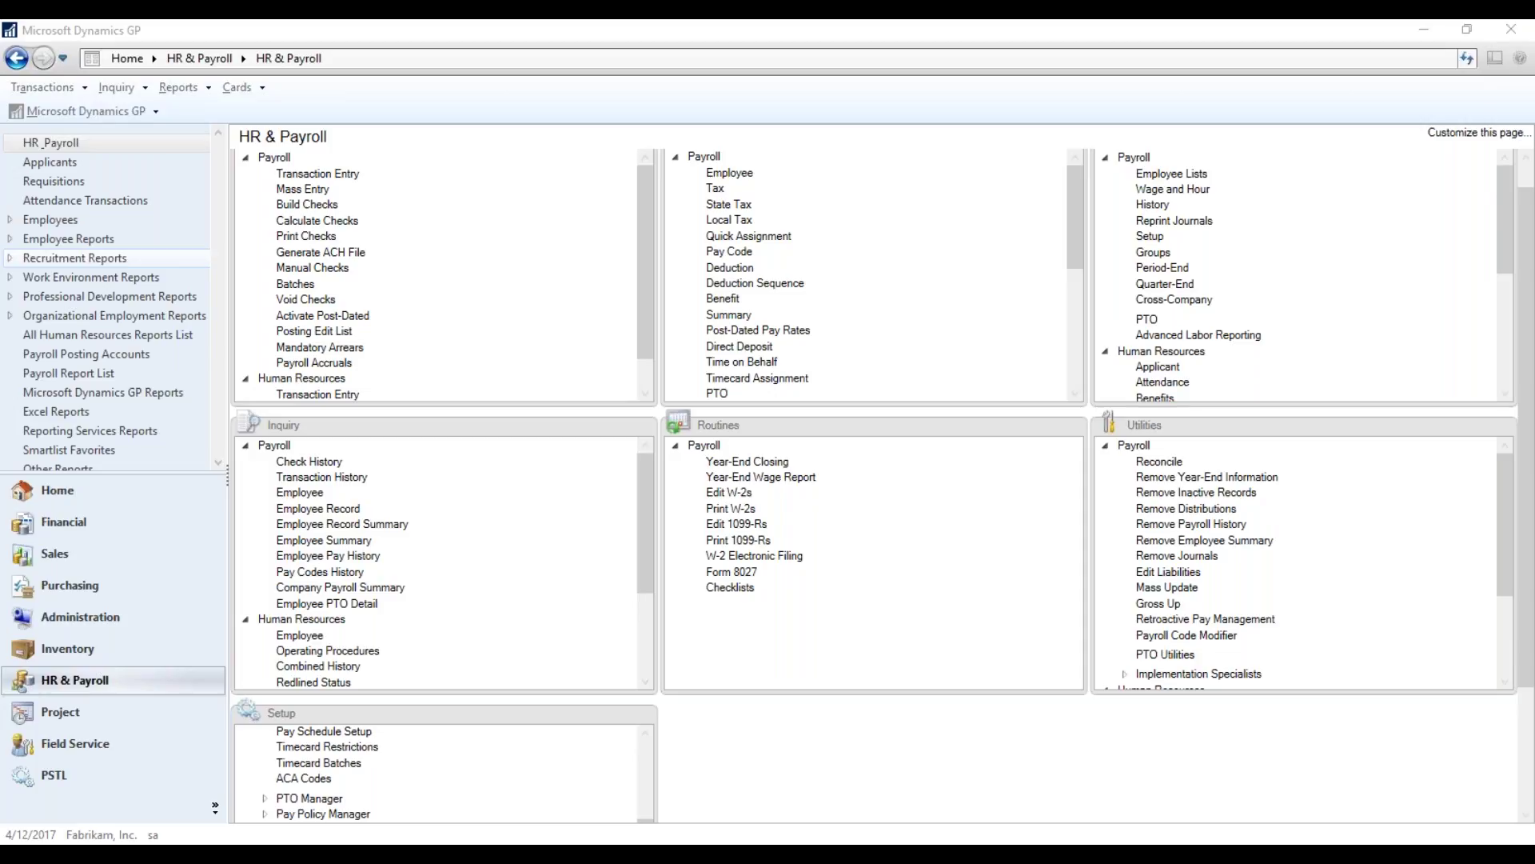
Switch to the PowerPoint slide show on manual corrections in payroll.
click(1085, 148)
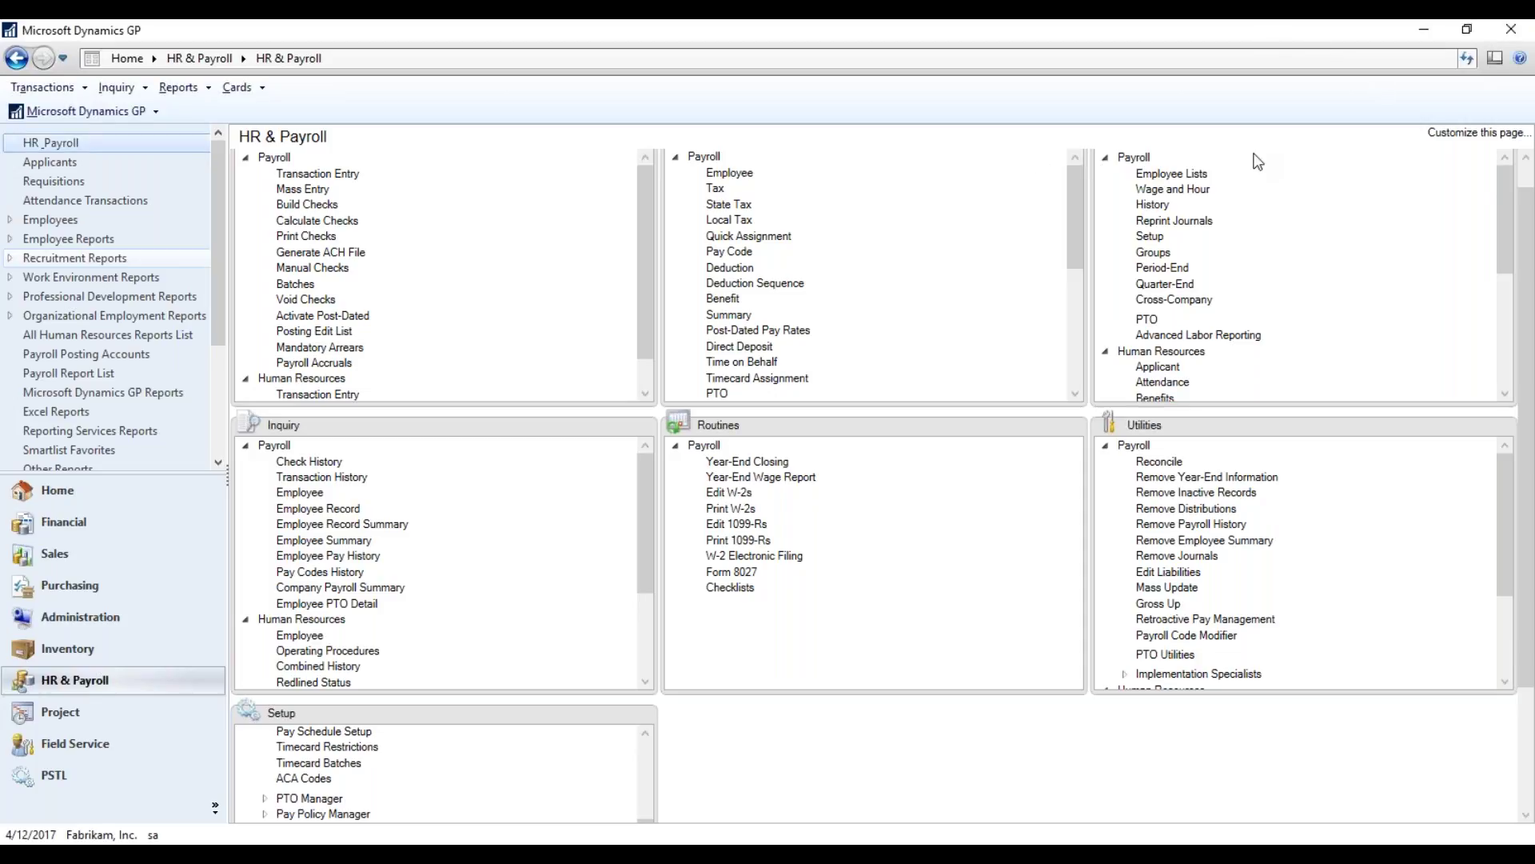
key(alt+Tab)
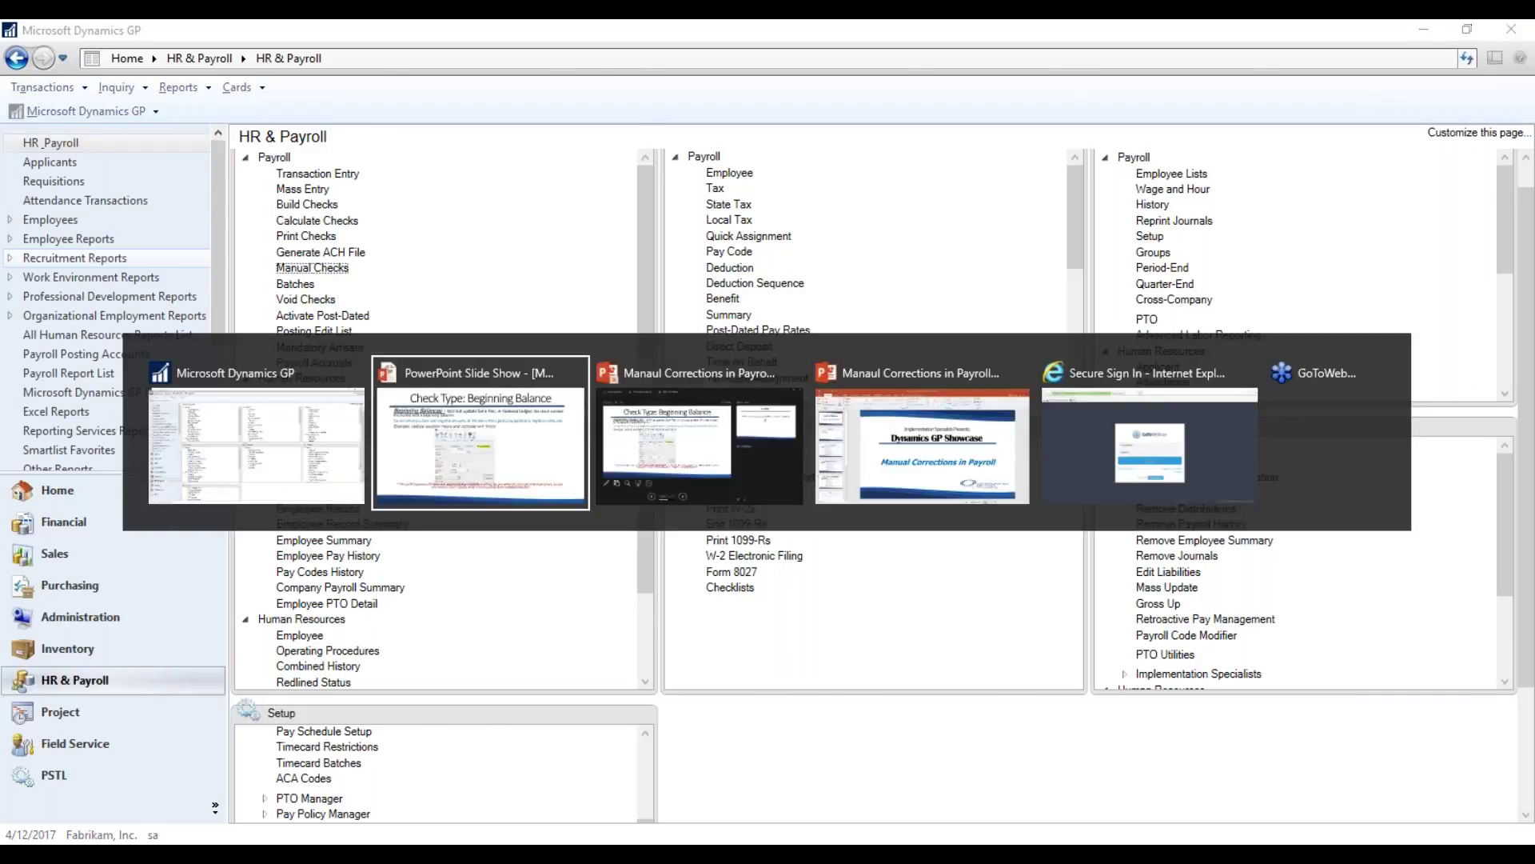
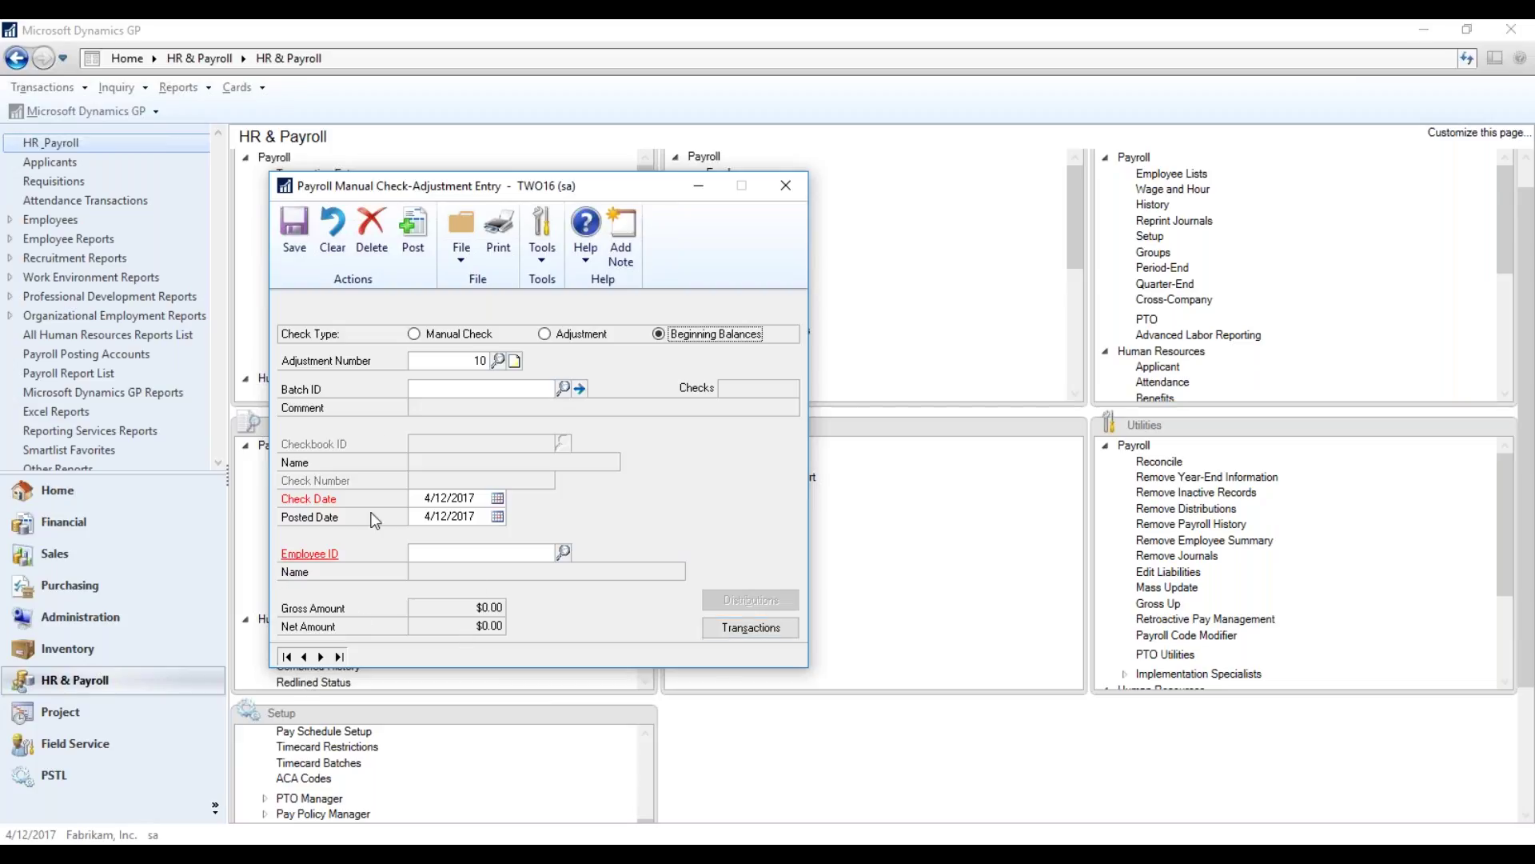
Select the Q1 BEG BAL batch for the Beginning Balances entry, check its transaction entry, and close the transaction window.
click(562, 388)
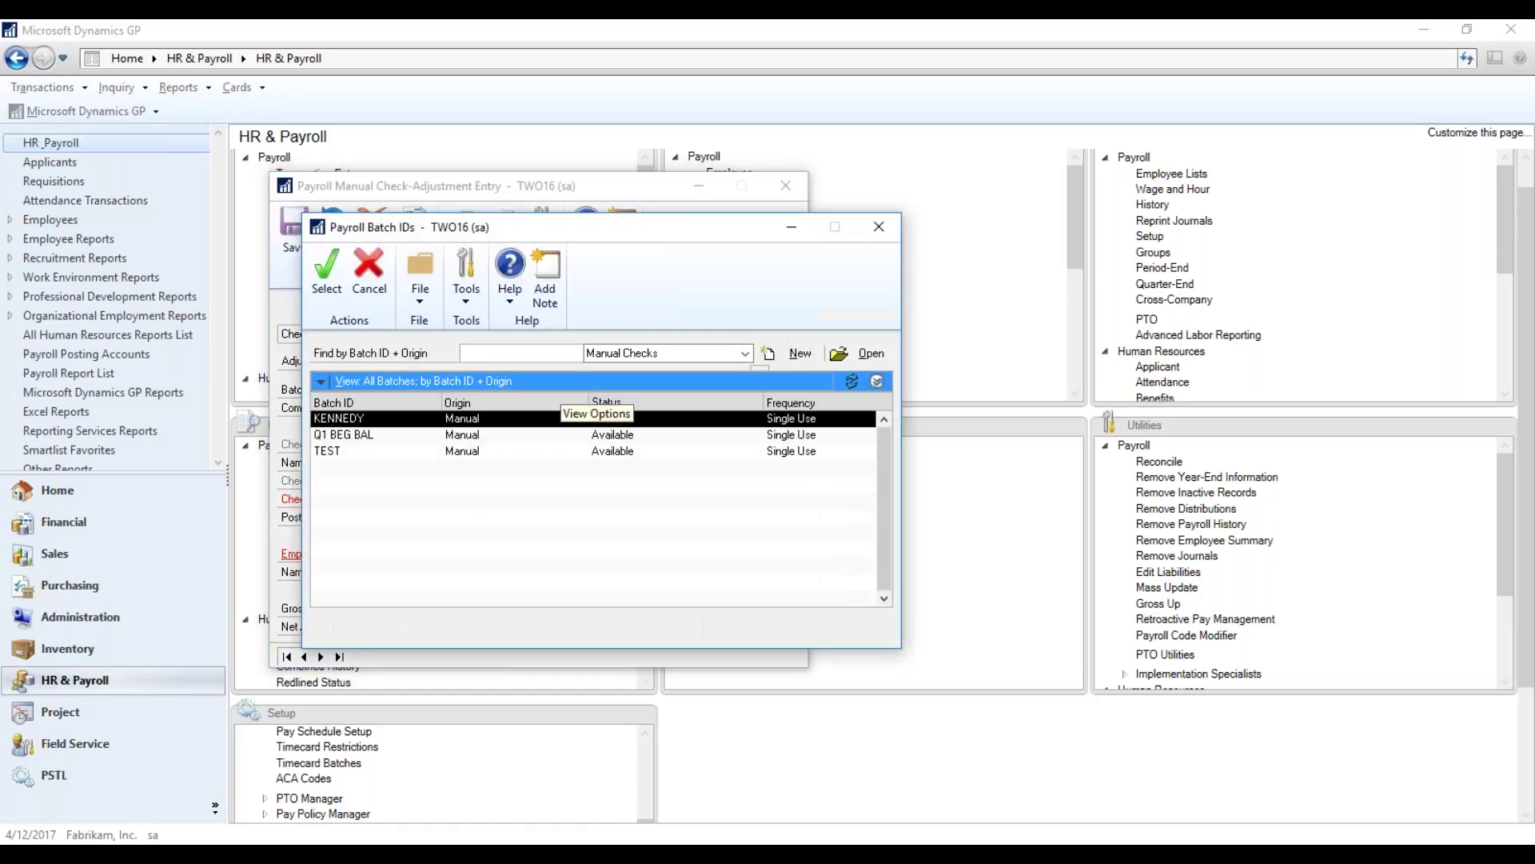
double_click(483, 435)
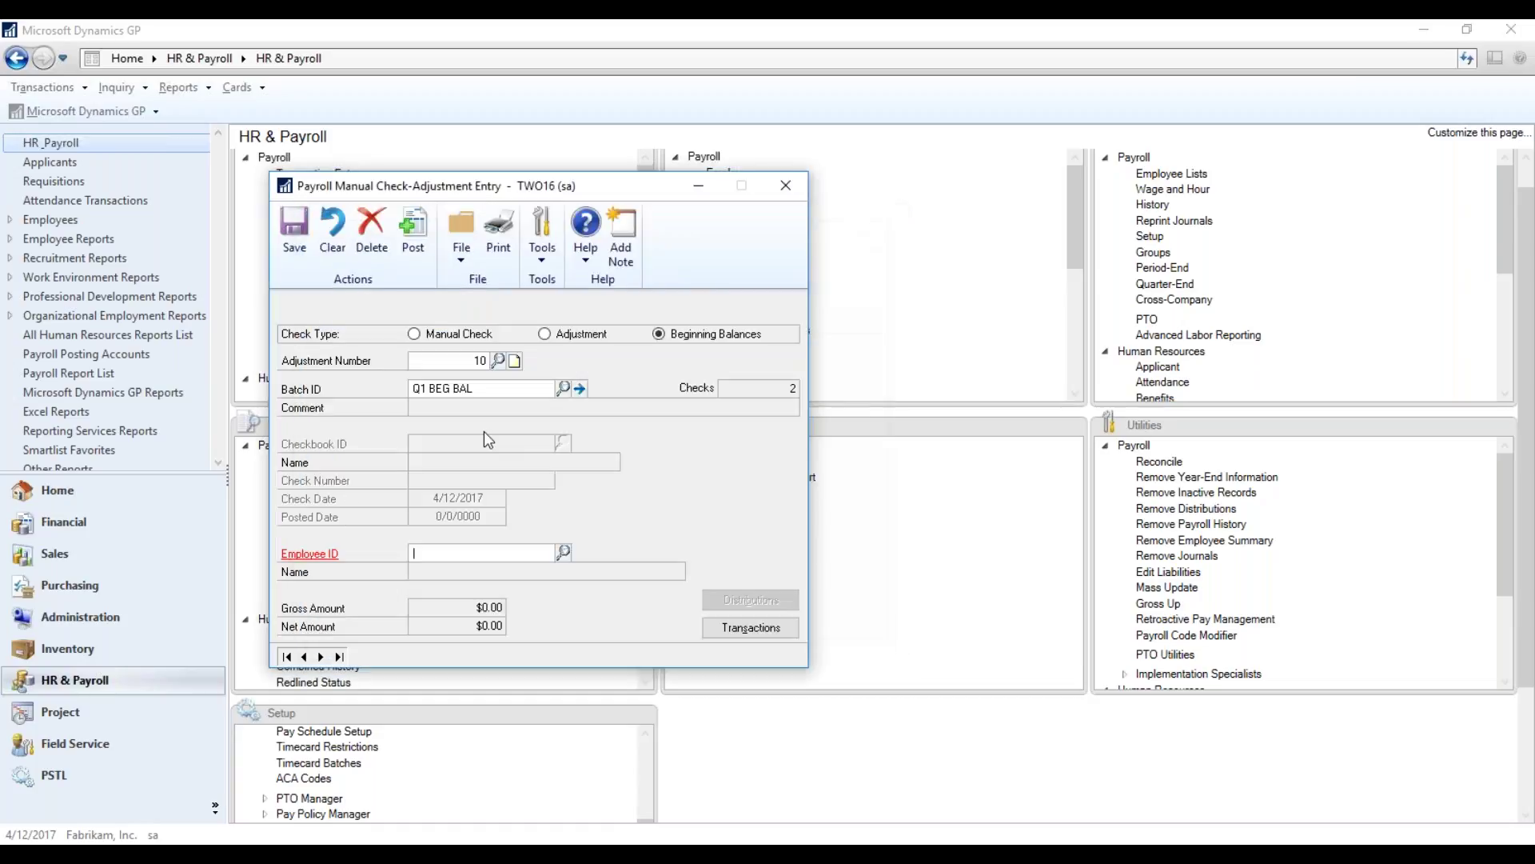
click(752, 627)
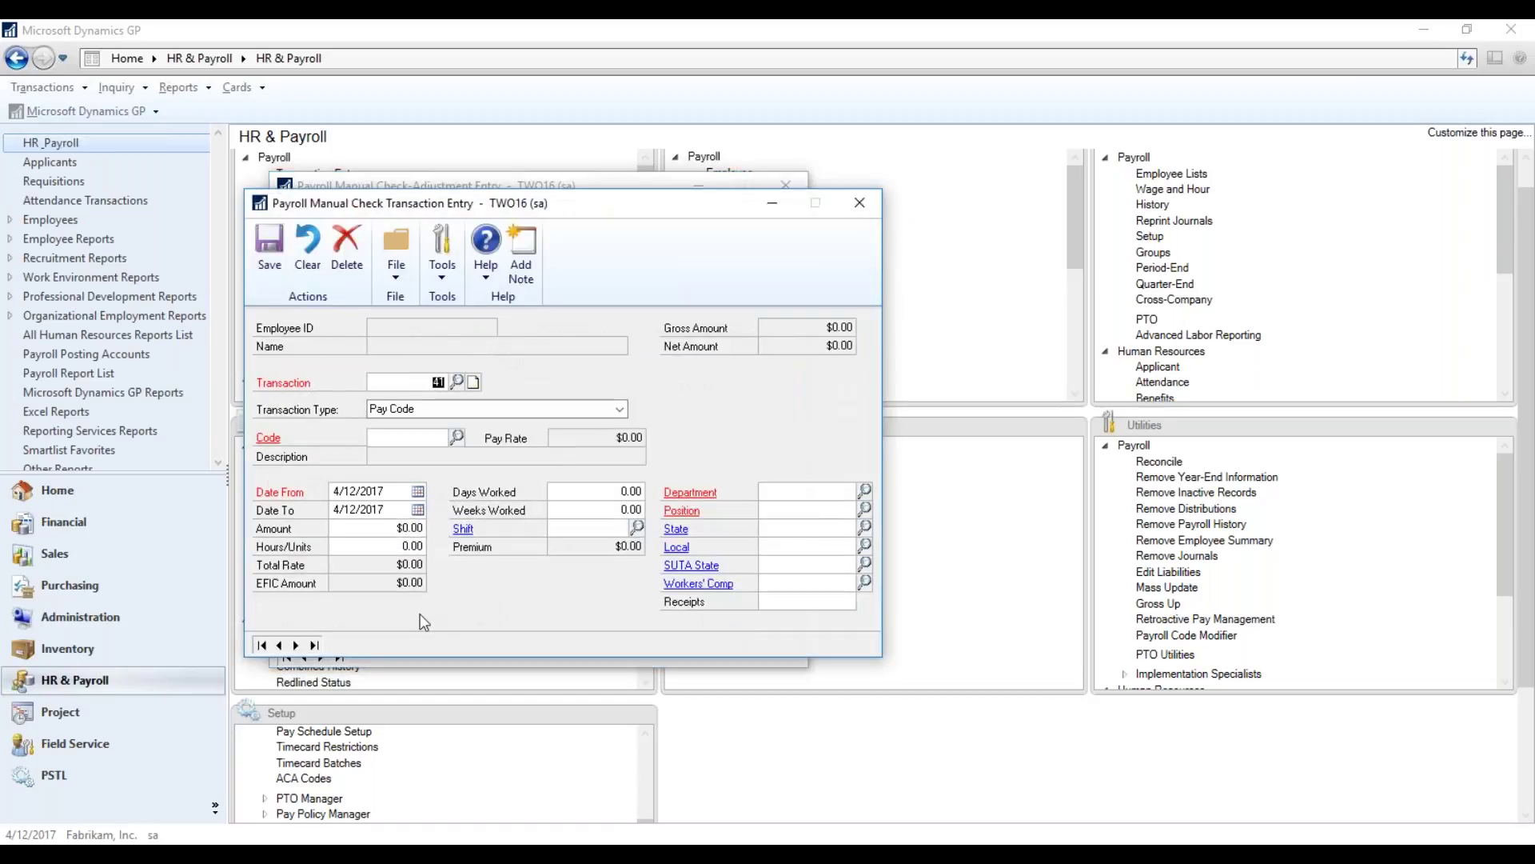
click(279, 647)
click(860, 203)
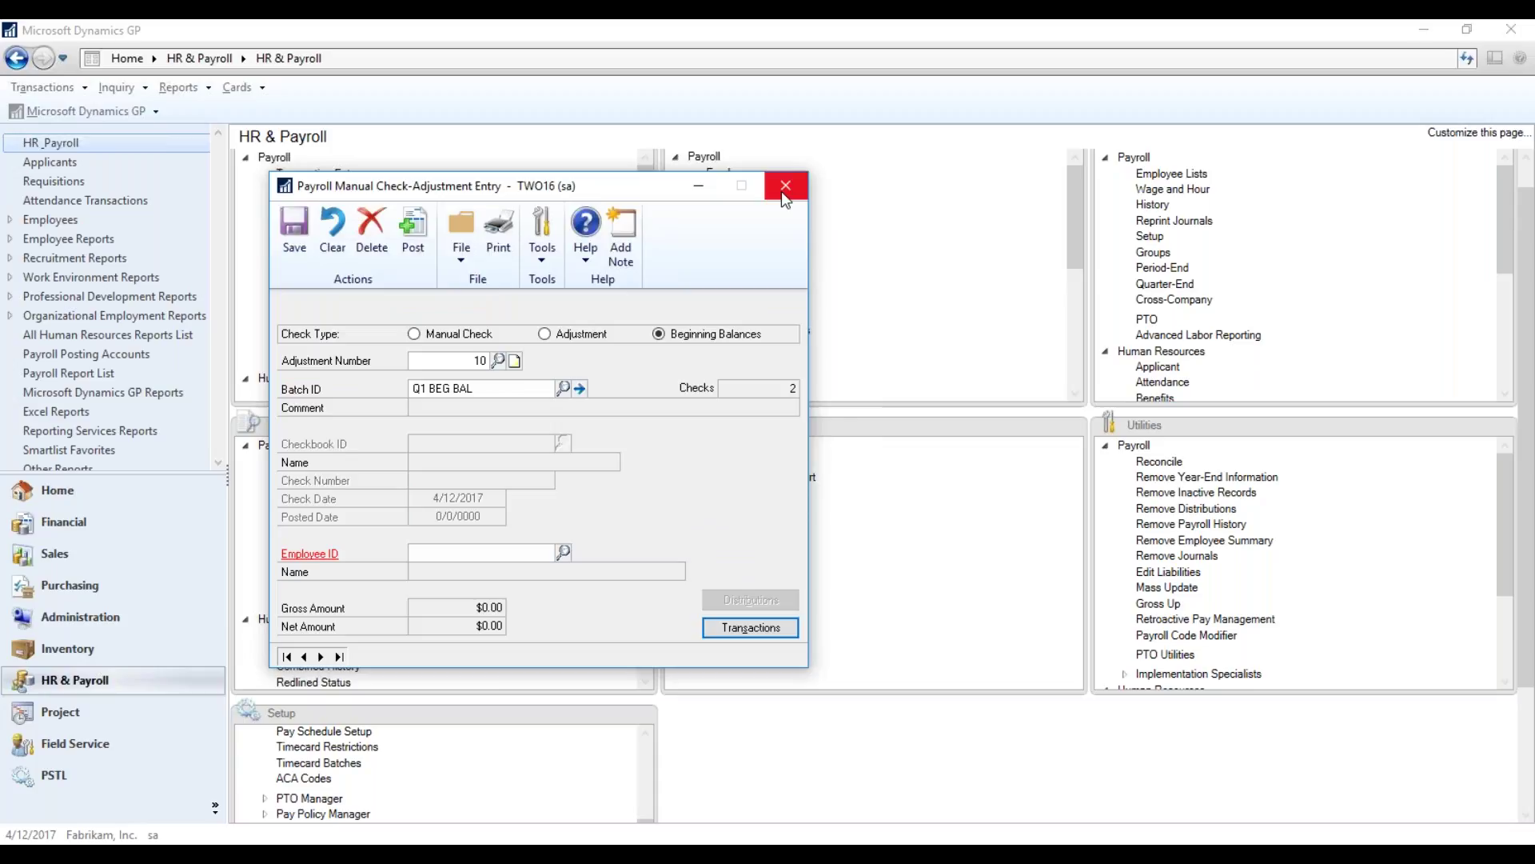
Clear the unsaved Beginning Balances entry and close the manual check adjustment entry.
click(497, 238)
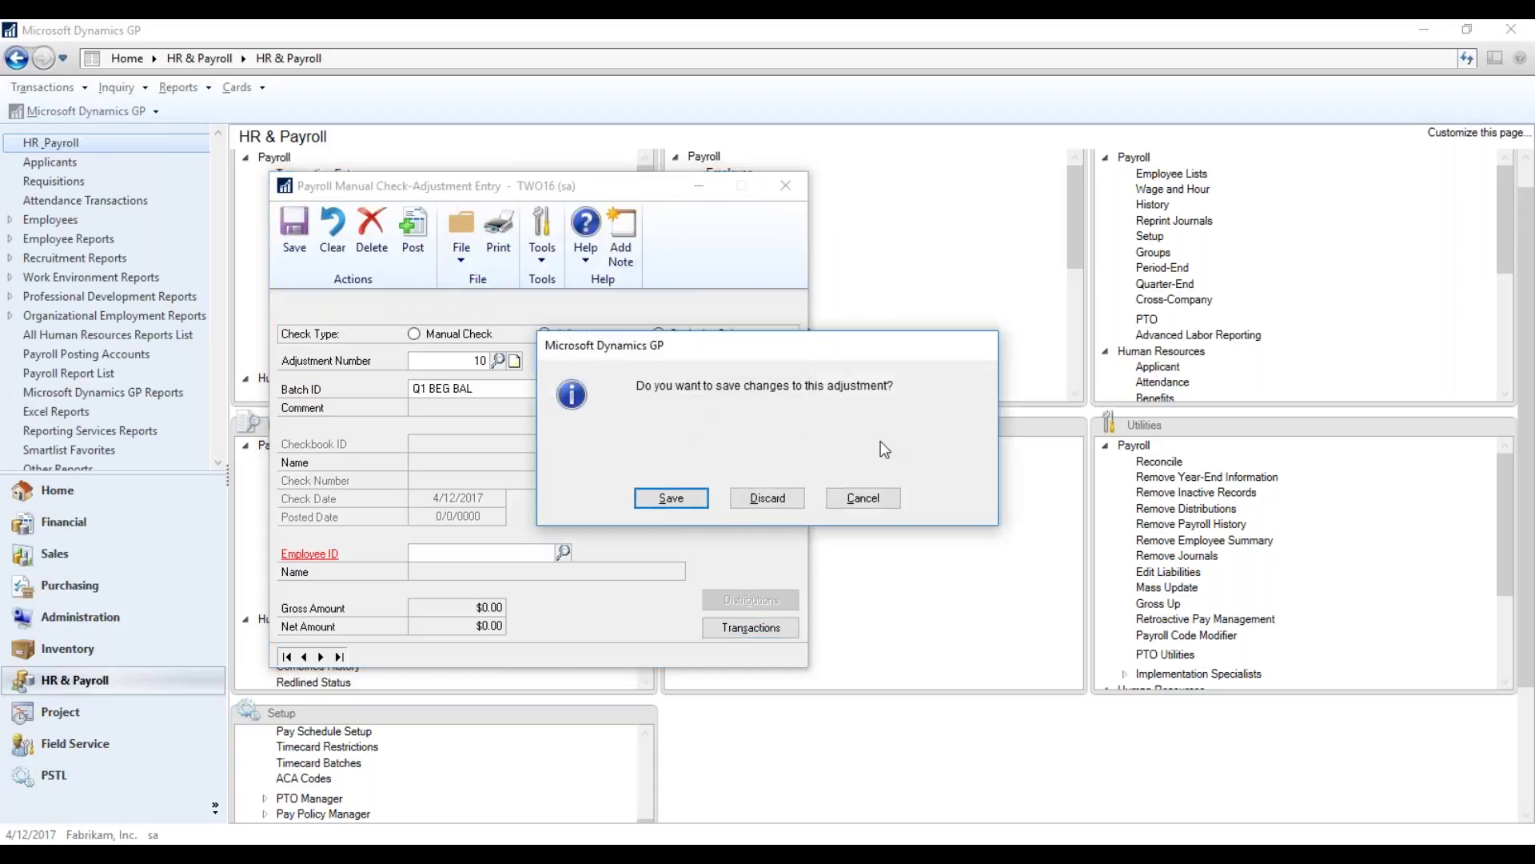
click(682, 501)
click(760, 498)
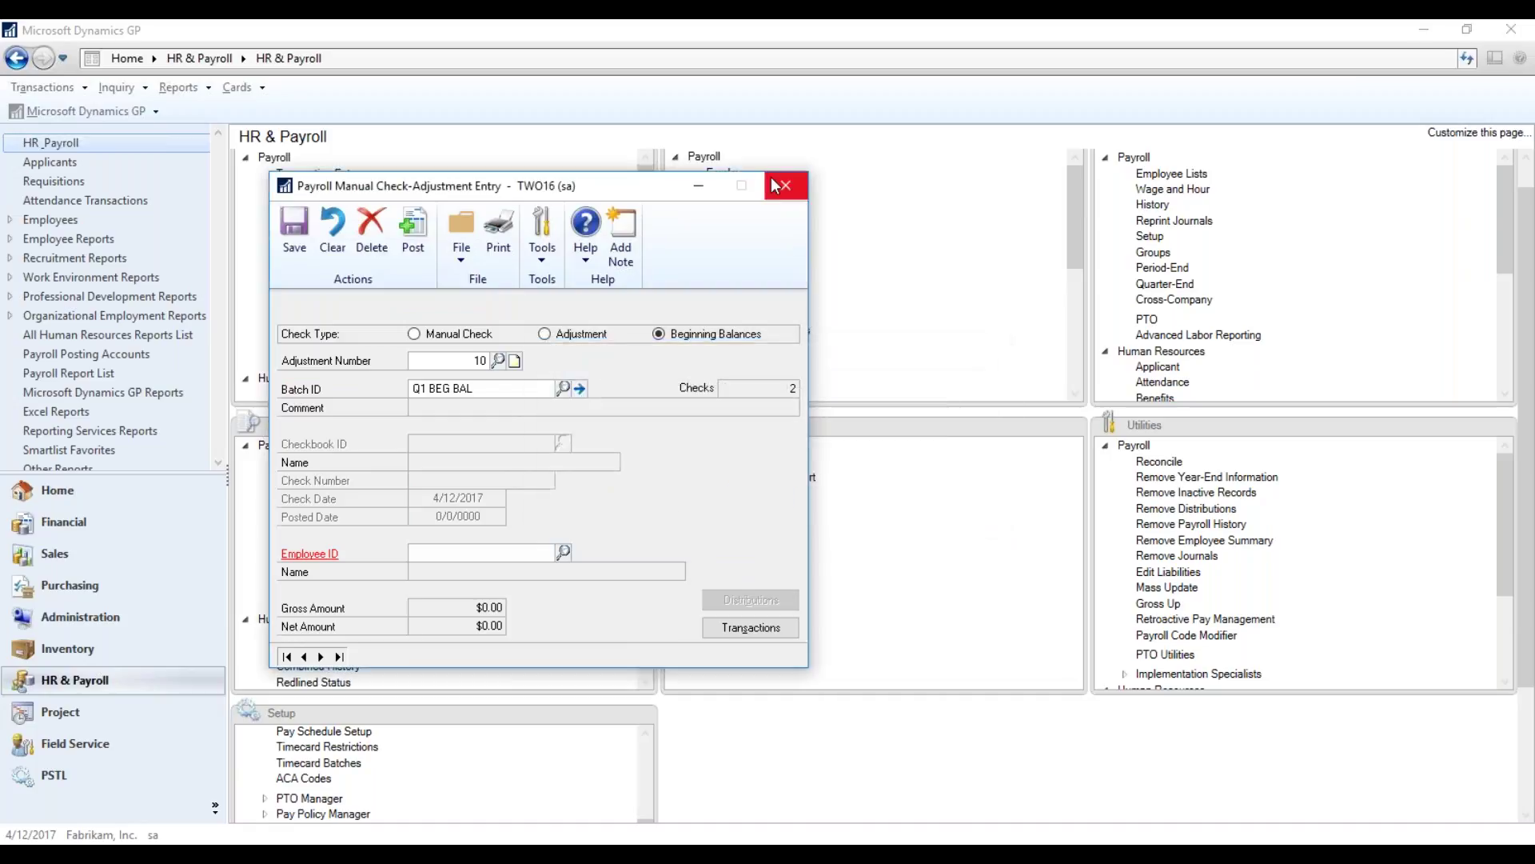
click(782, 203)
click(875, 505)
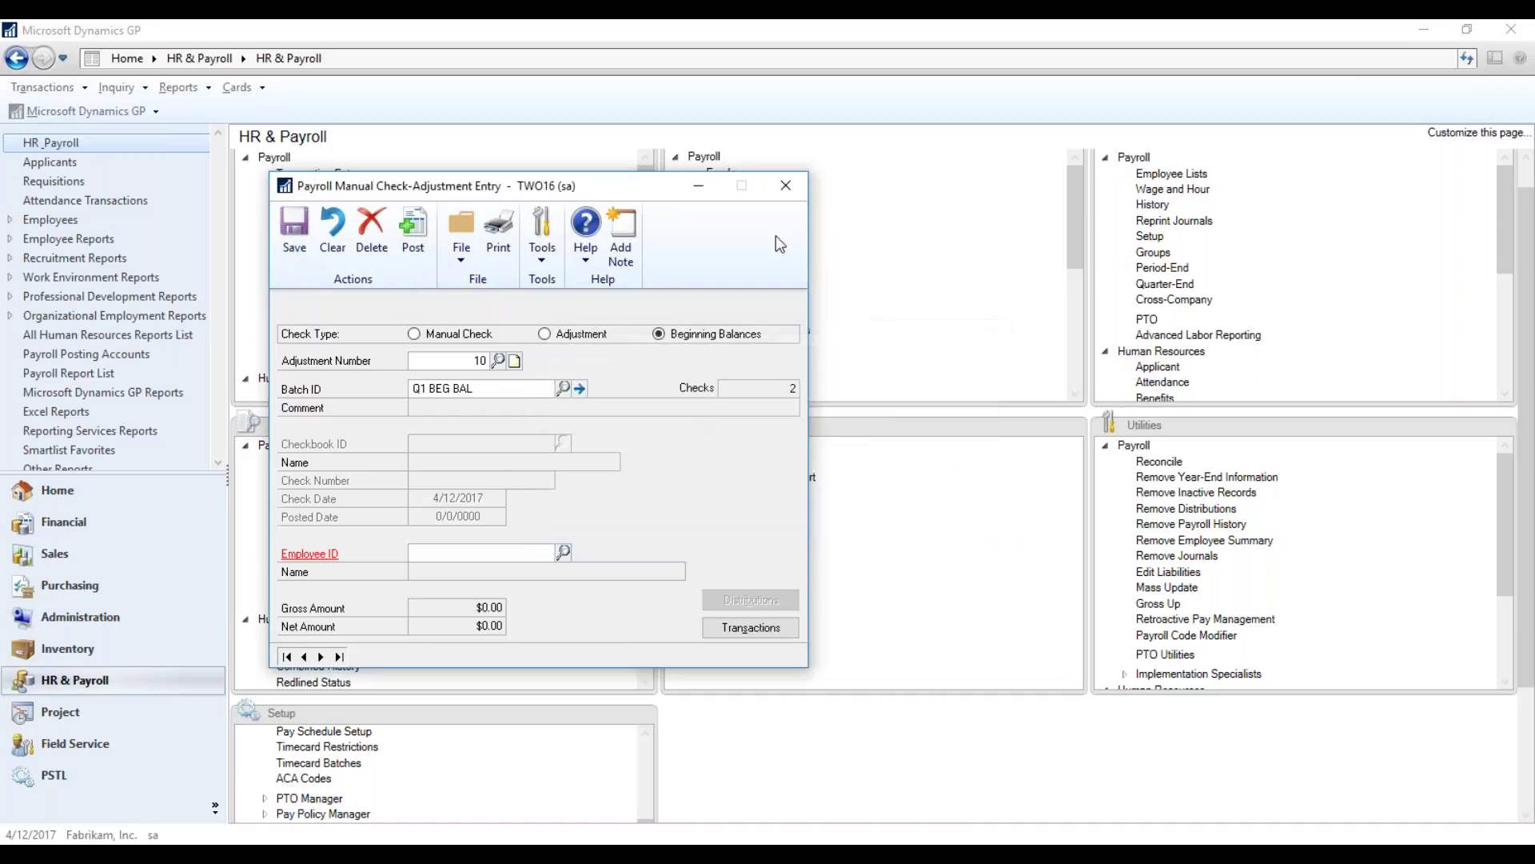
click(333, 233)
click(787, 181)
Open the Q1 BEG BAL batch in payroll batch entry and output its Manual Check Edit List to the screen.
click(296, 285)
click(497, 334)
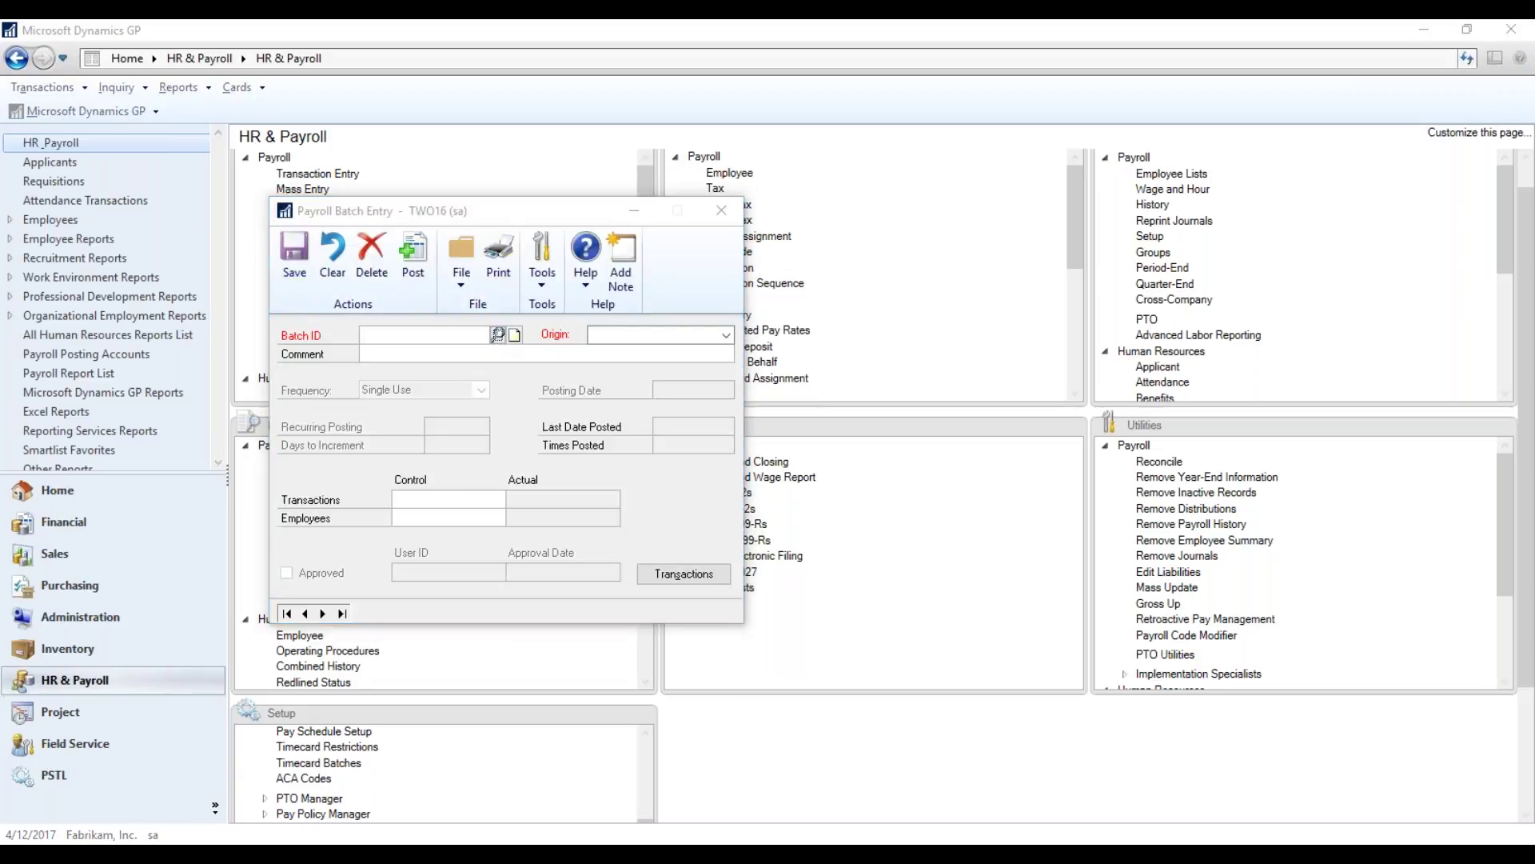
double_click(461, 439)
click(499, 264)
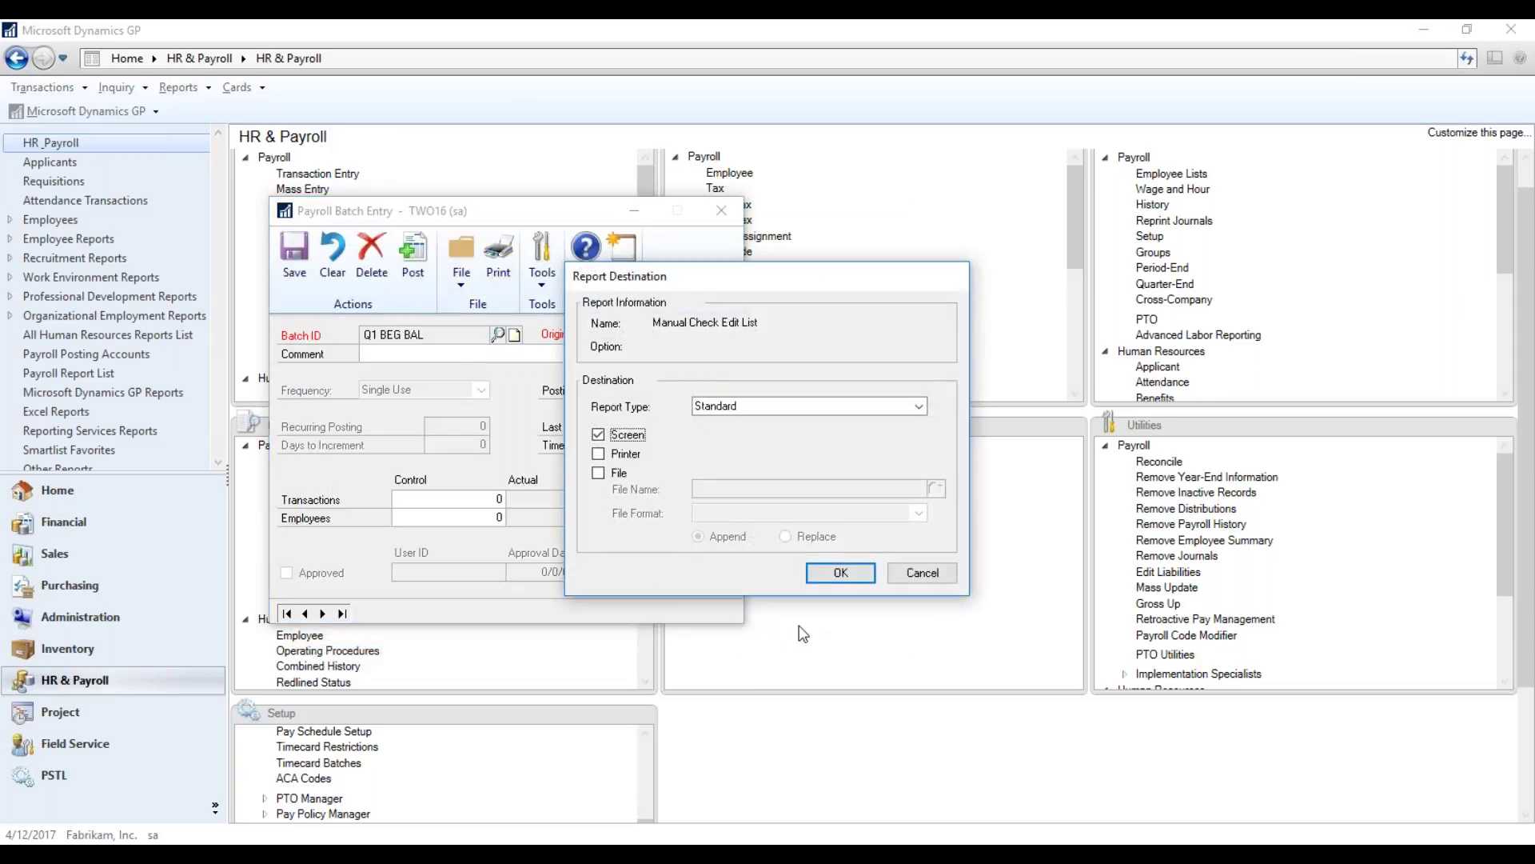
click(842, 572)
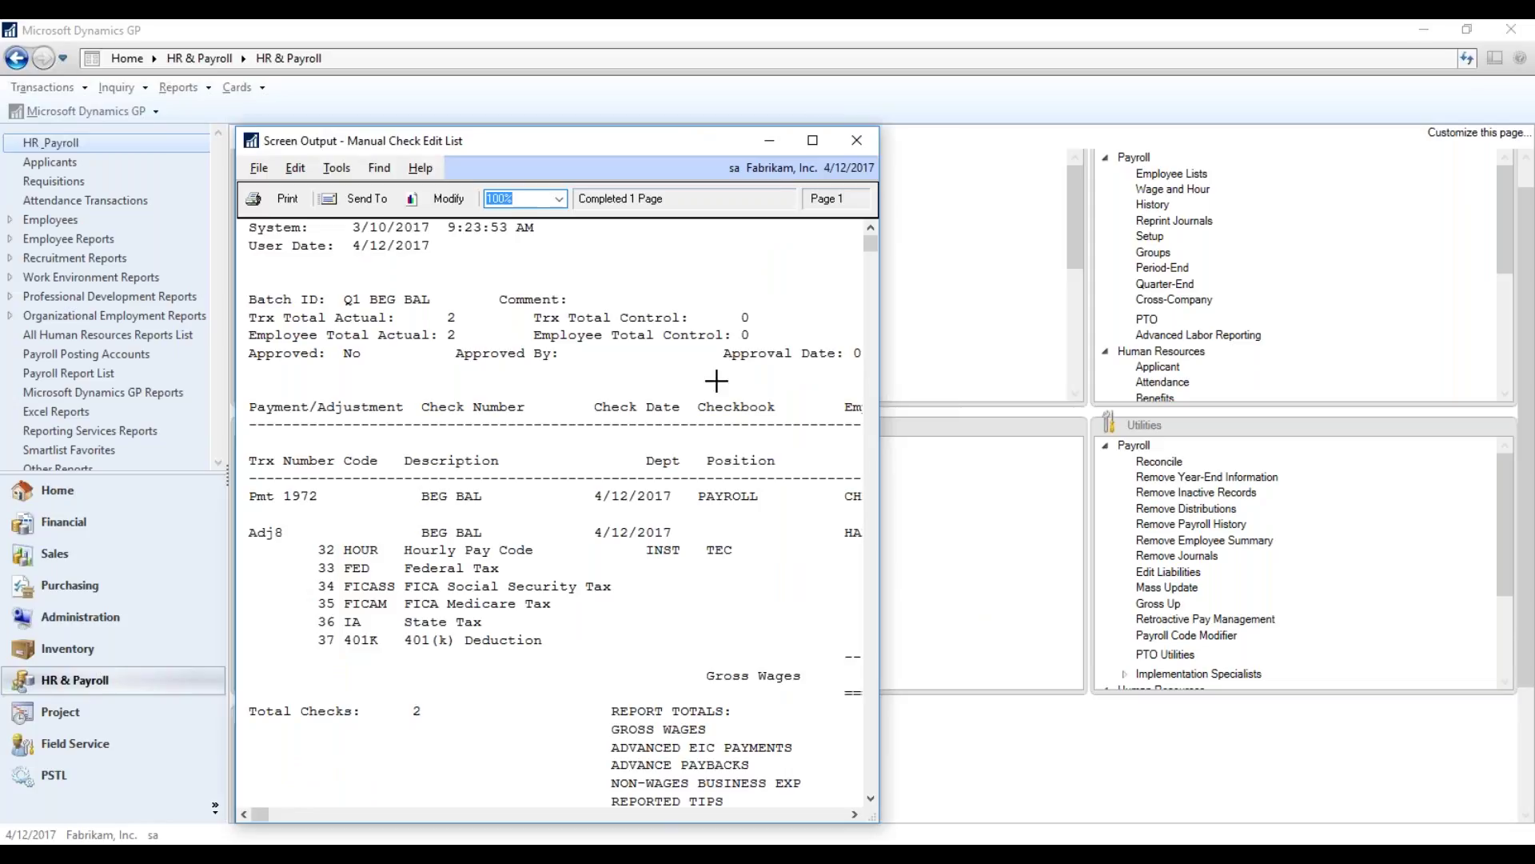
Examine the wages, taxes and report totals in the Manual Check Edit List at full size, and close it.
click(813, 140)
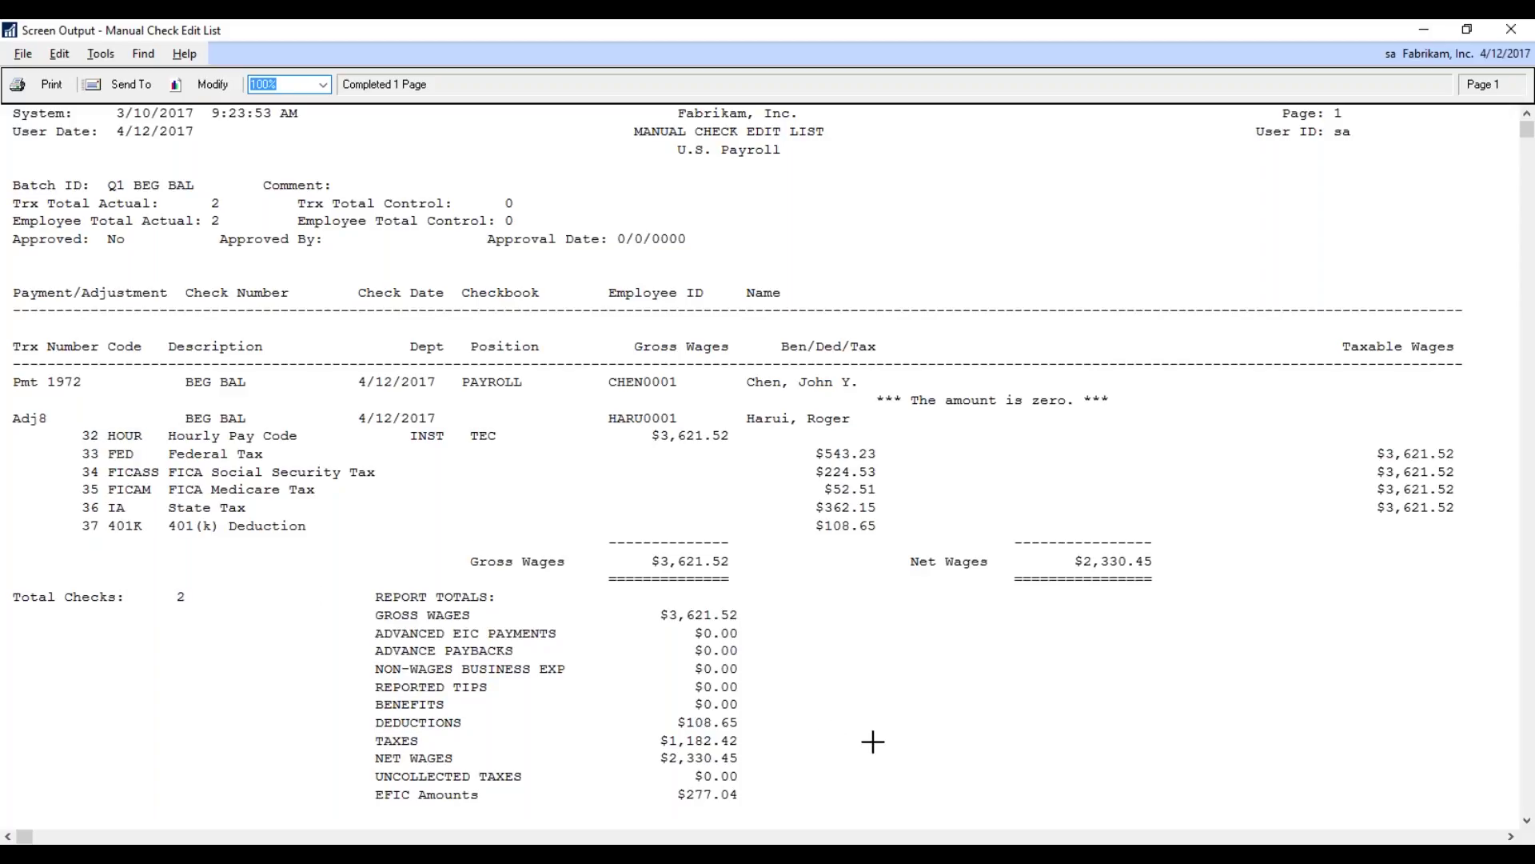
scroll(879, 723, down, 1)
scroll(881, 713, down, 1)
scroll(877, 708, up, 2)
click(1511, 29)
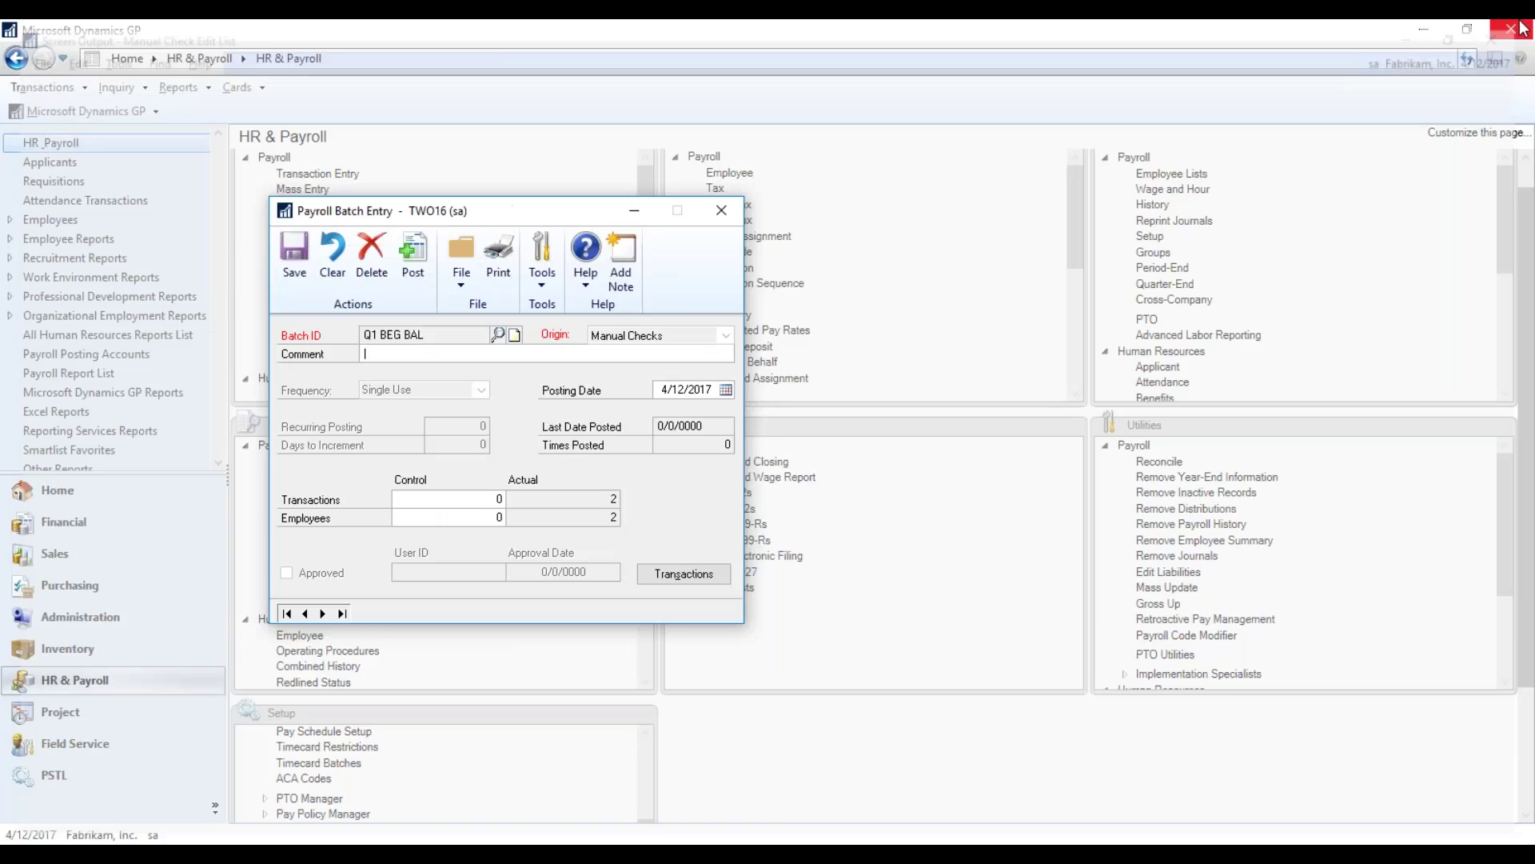
Try to post the Q1 BEG BAL batch and close the payroll batch entry.
click(416, 260)
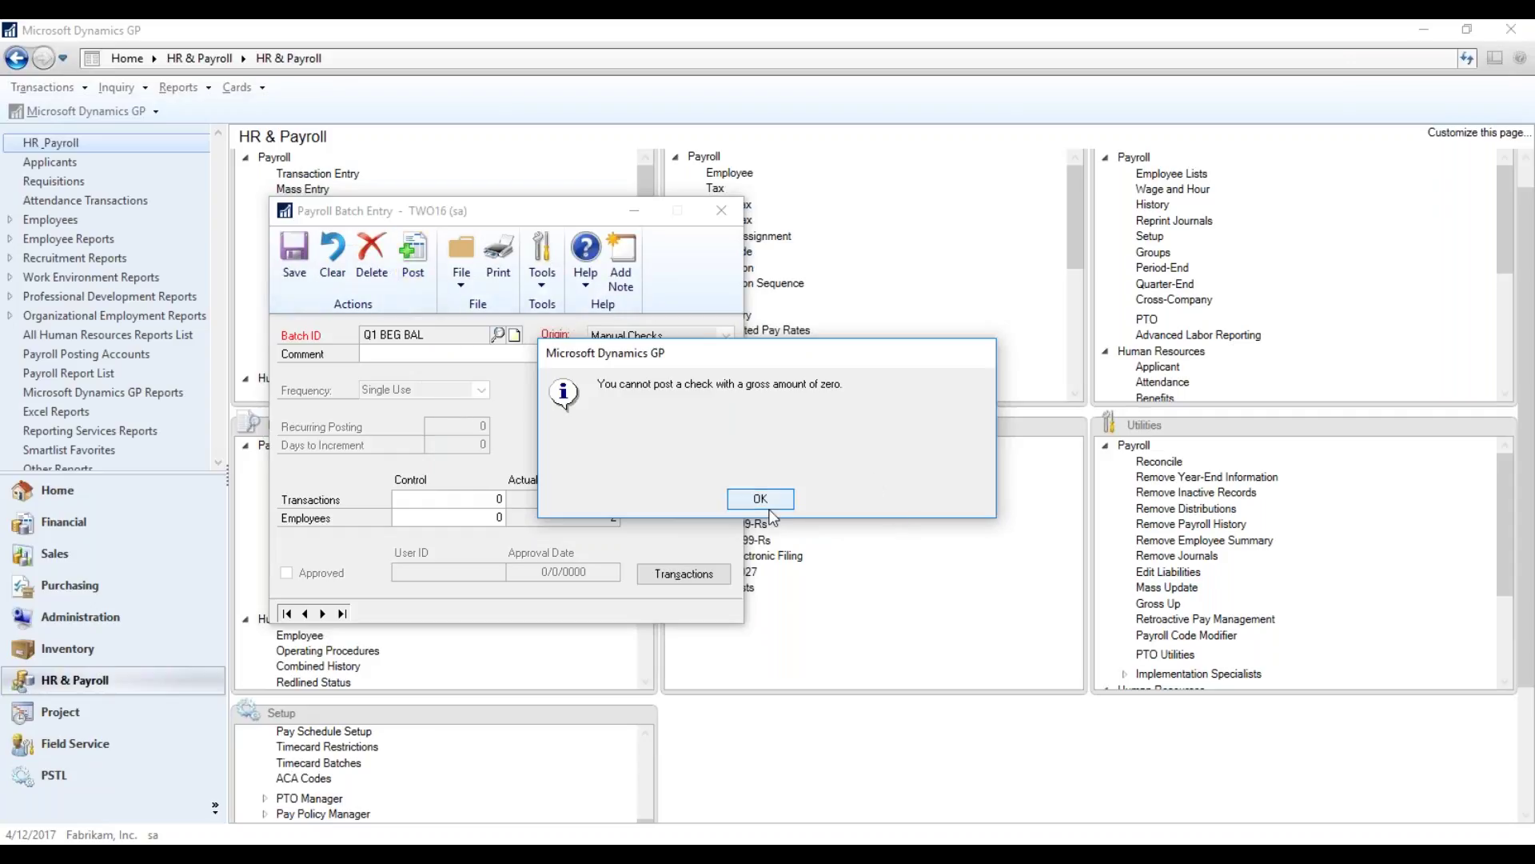
click(760, 498)
click(722, 211)
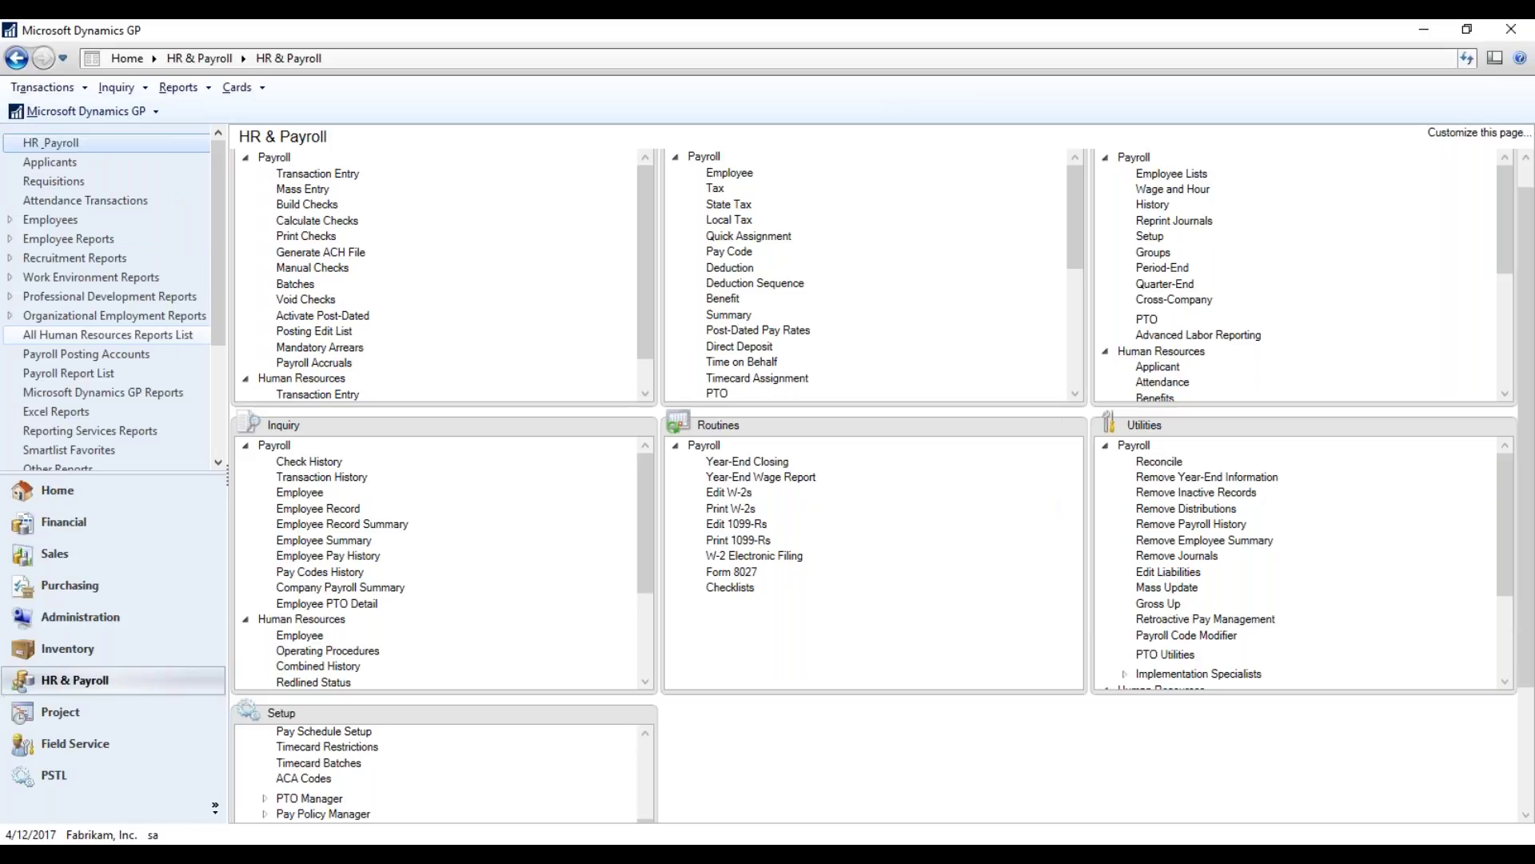
Open the Period-End Payroll Reports, look over the available report options, and close them.
click(1161, 268)
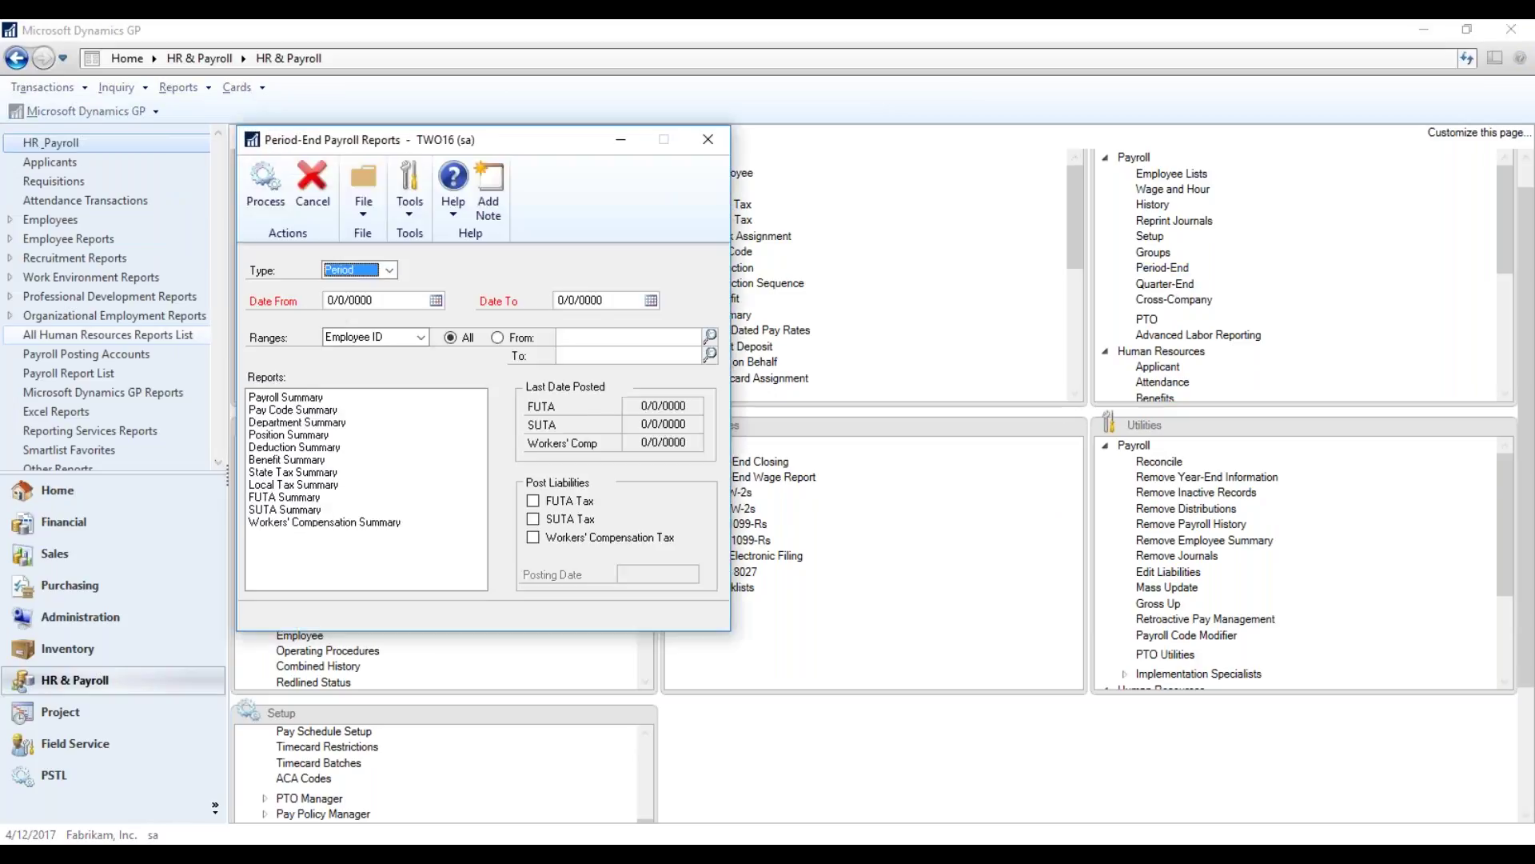
drag(544, 139, 768, 77)
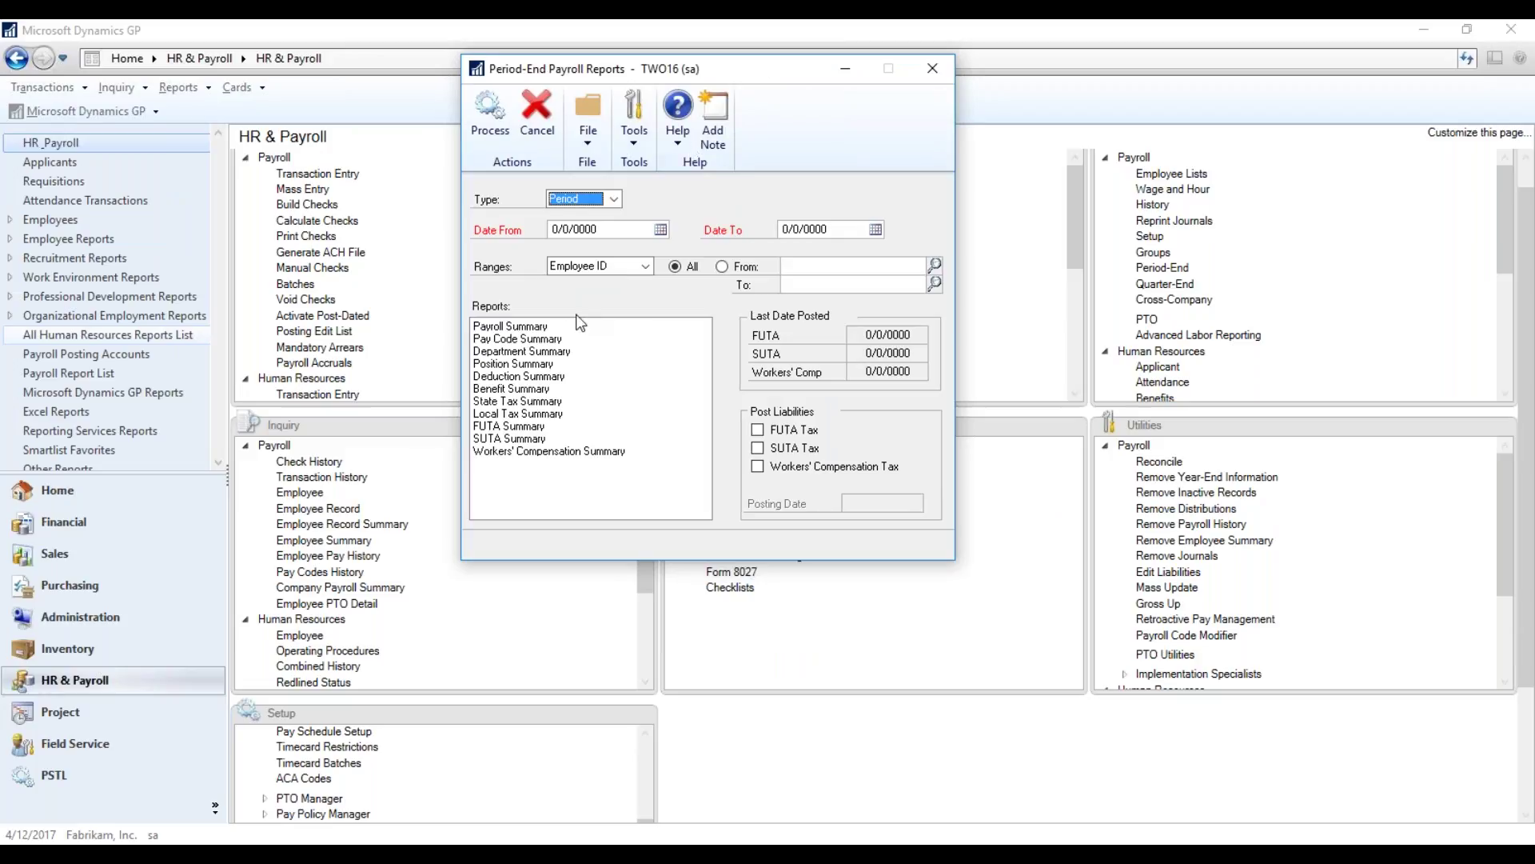
click(933, 68)
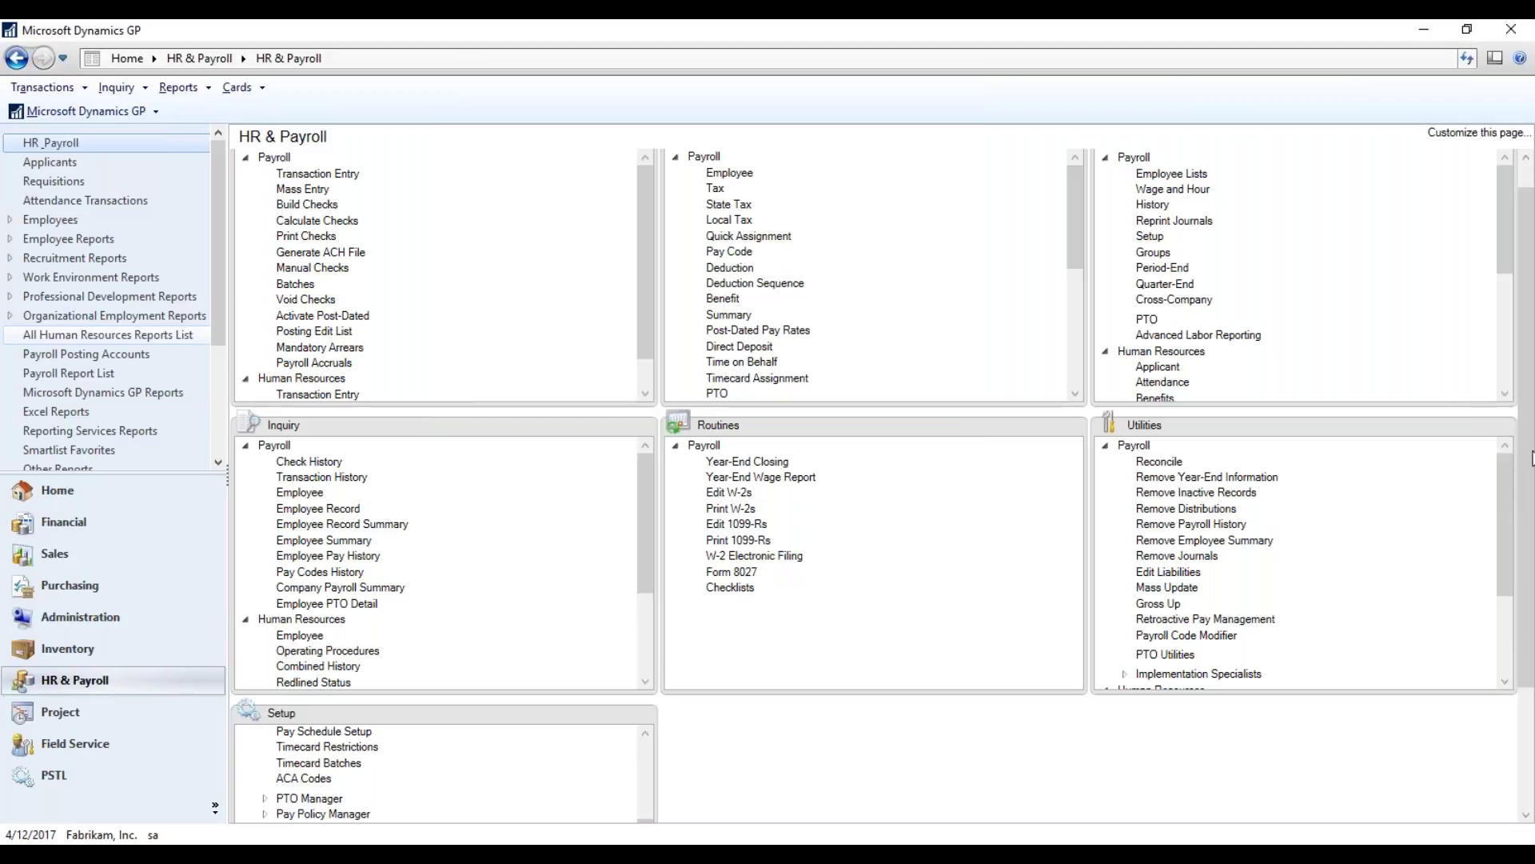
Open the Period-End Payroll Reports and choose the Payroll Summary report for the dates 1/1/2017 to 3/31/2017.
scroll(1531, 462, up, 1)
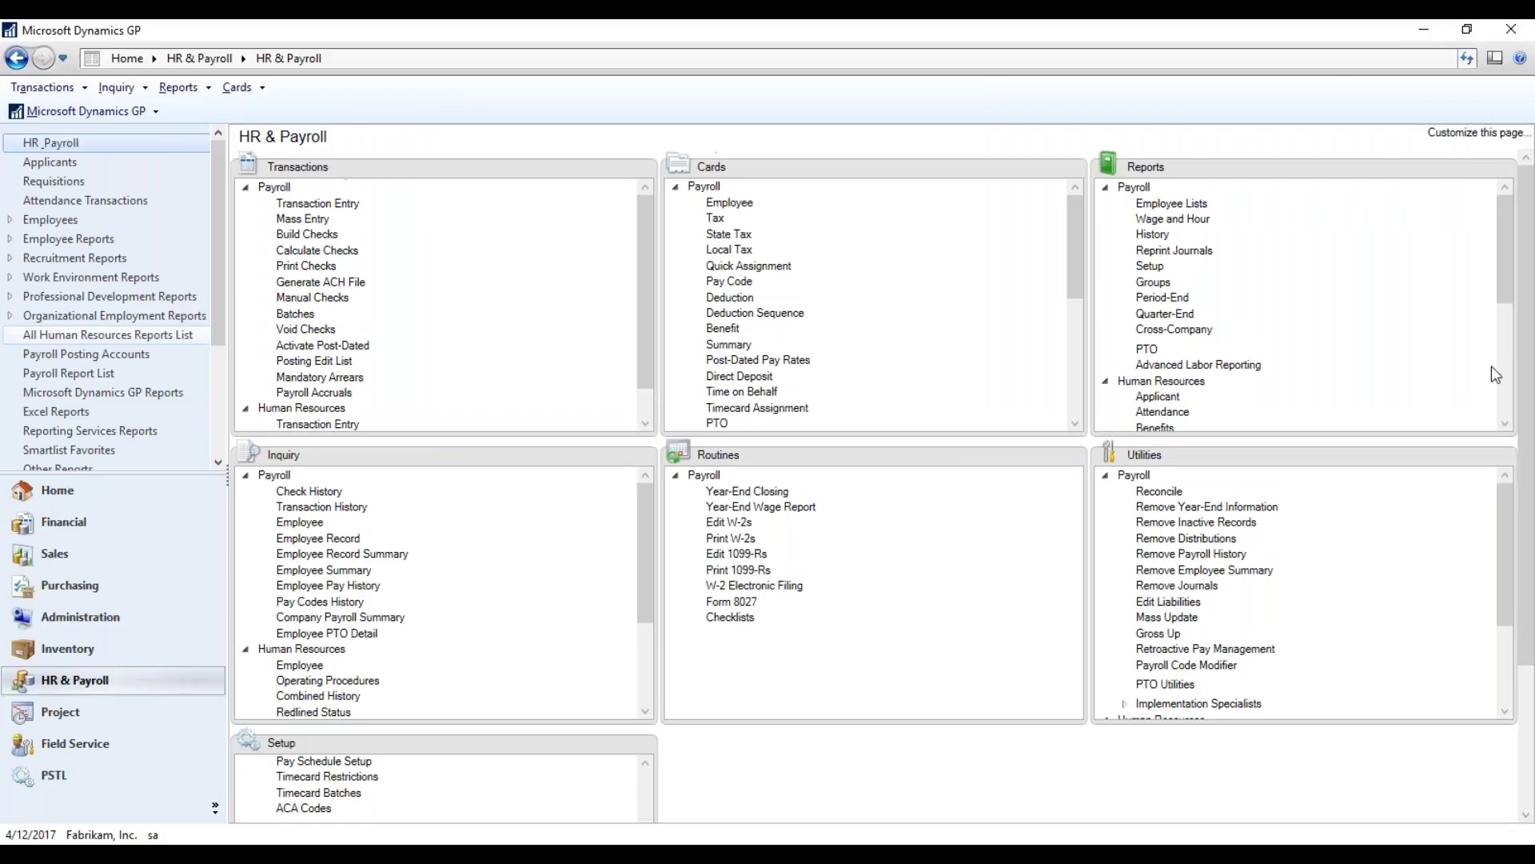
click(1158, 299)
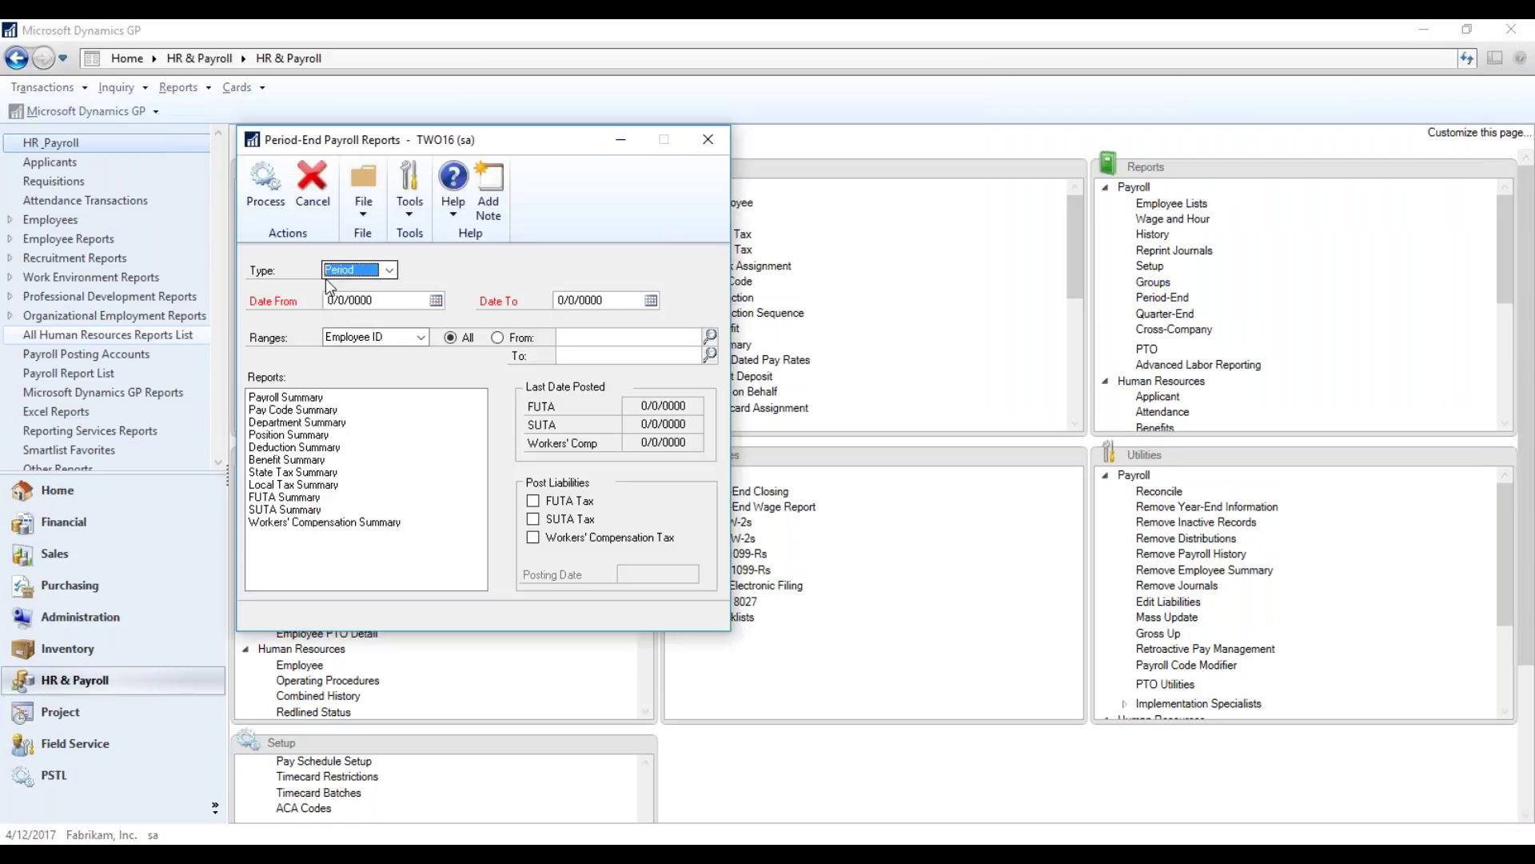
click(279, 397)
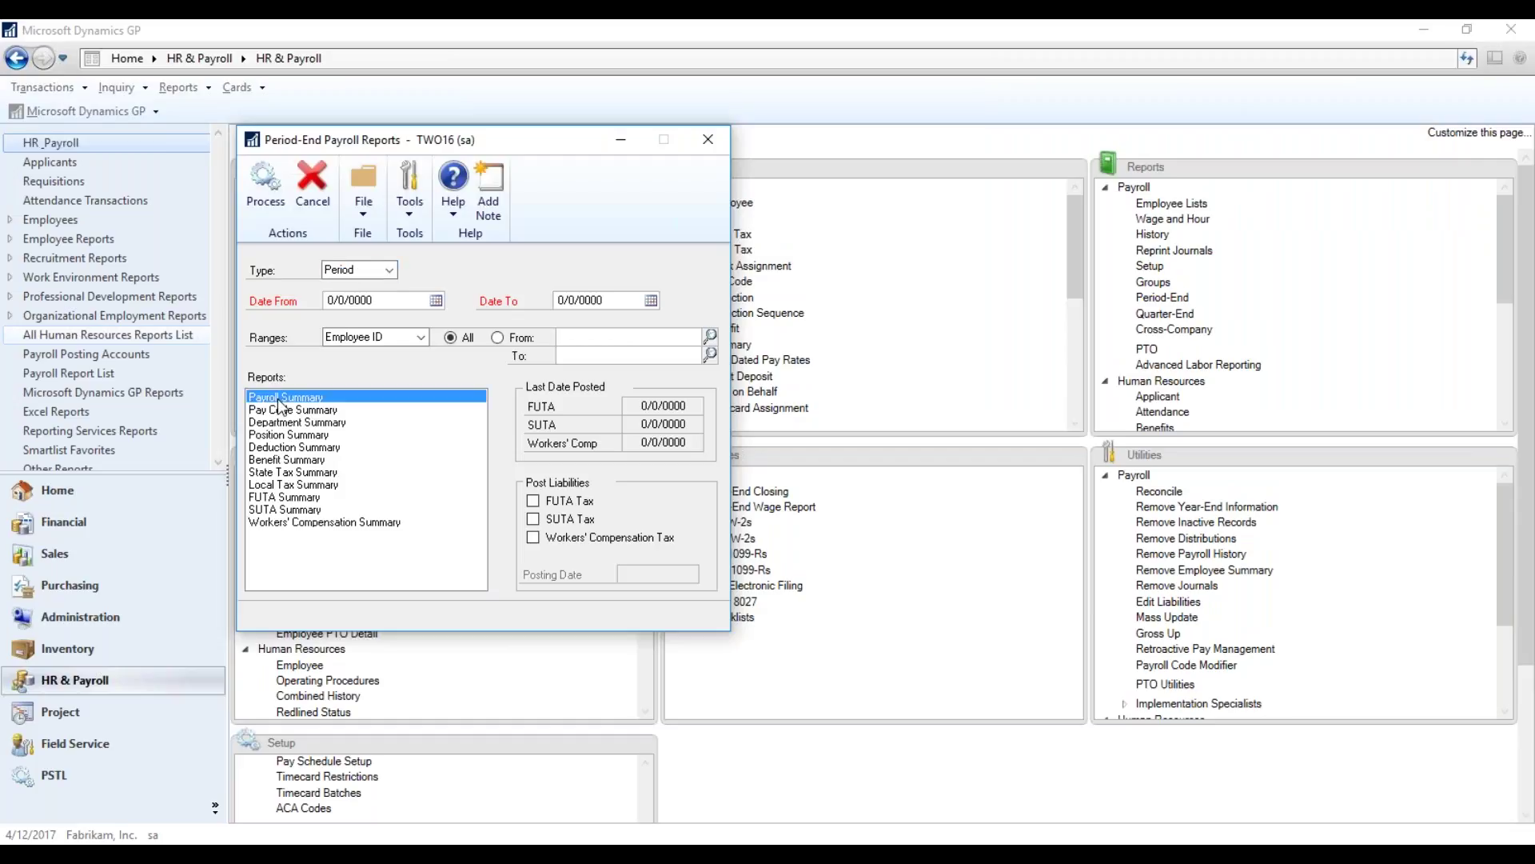
click(436, 300)
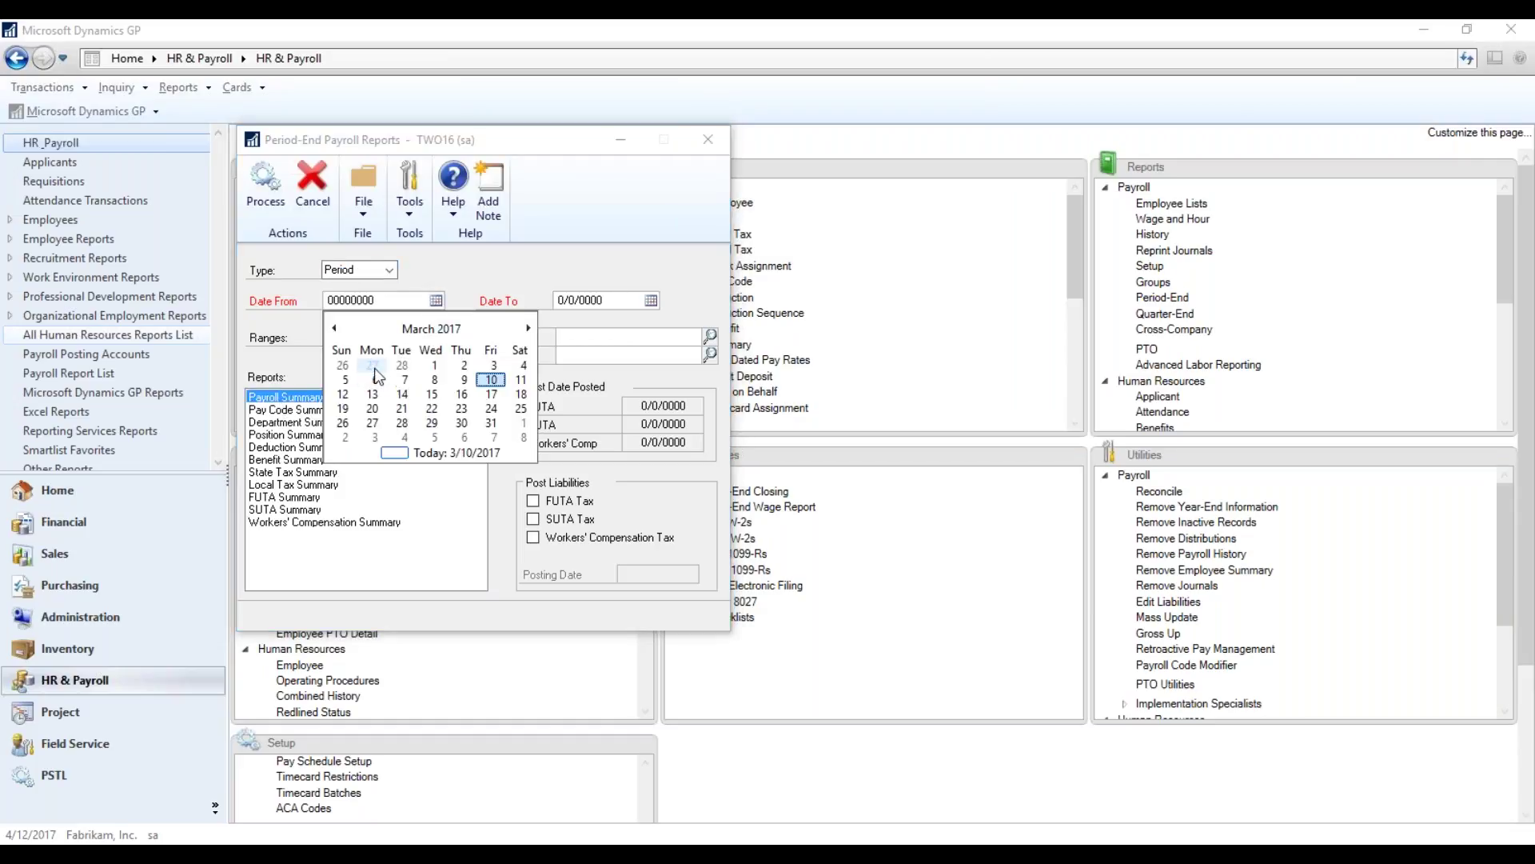
click(334, 326)
click(334, 326)
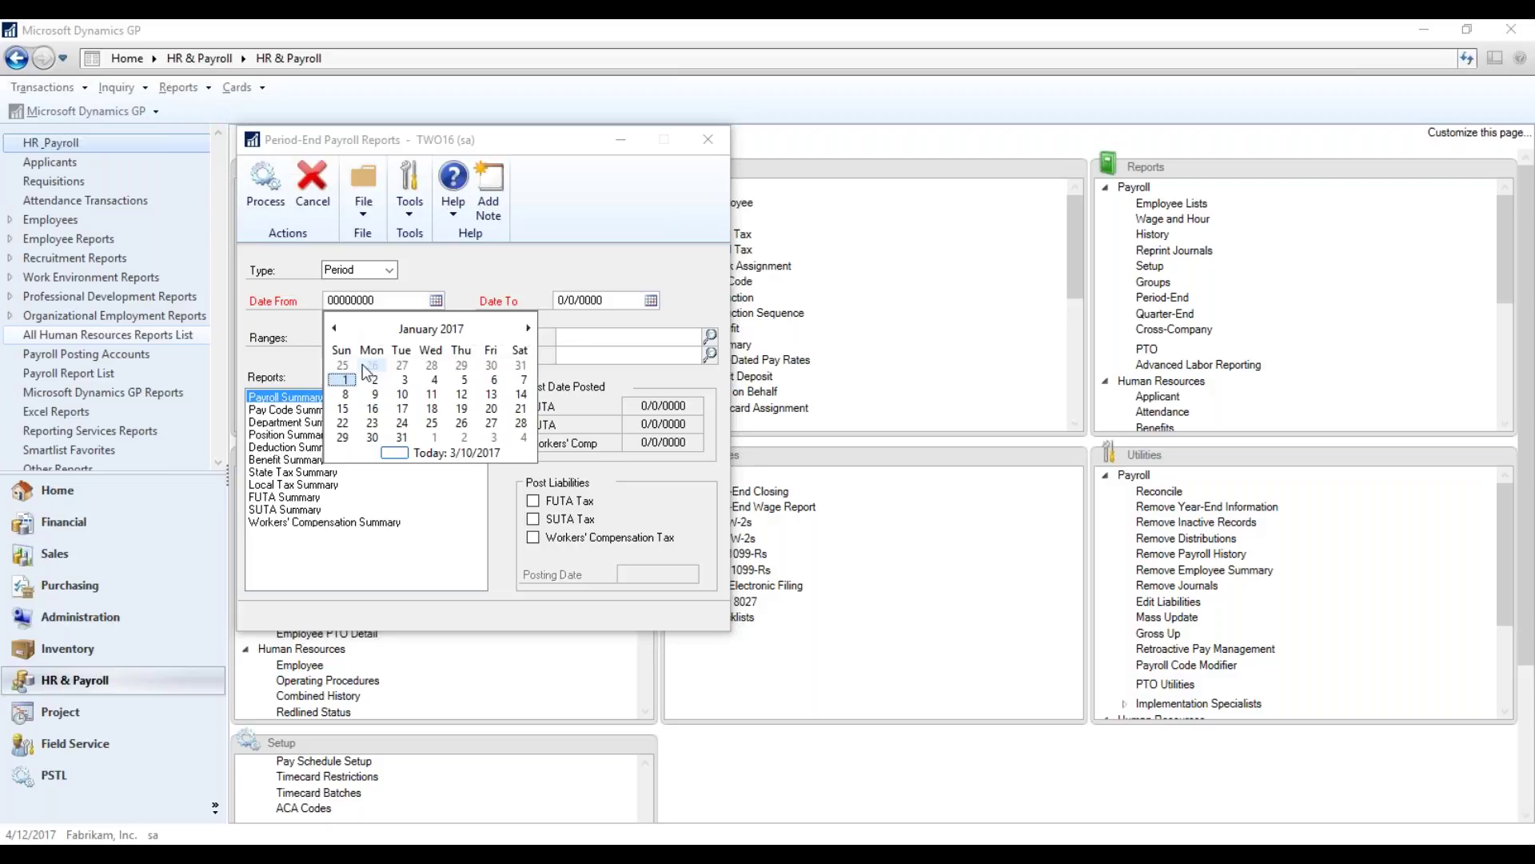
click(343, 379)
click(652, 300)
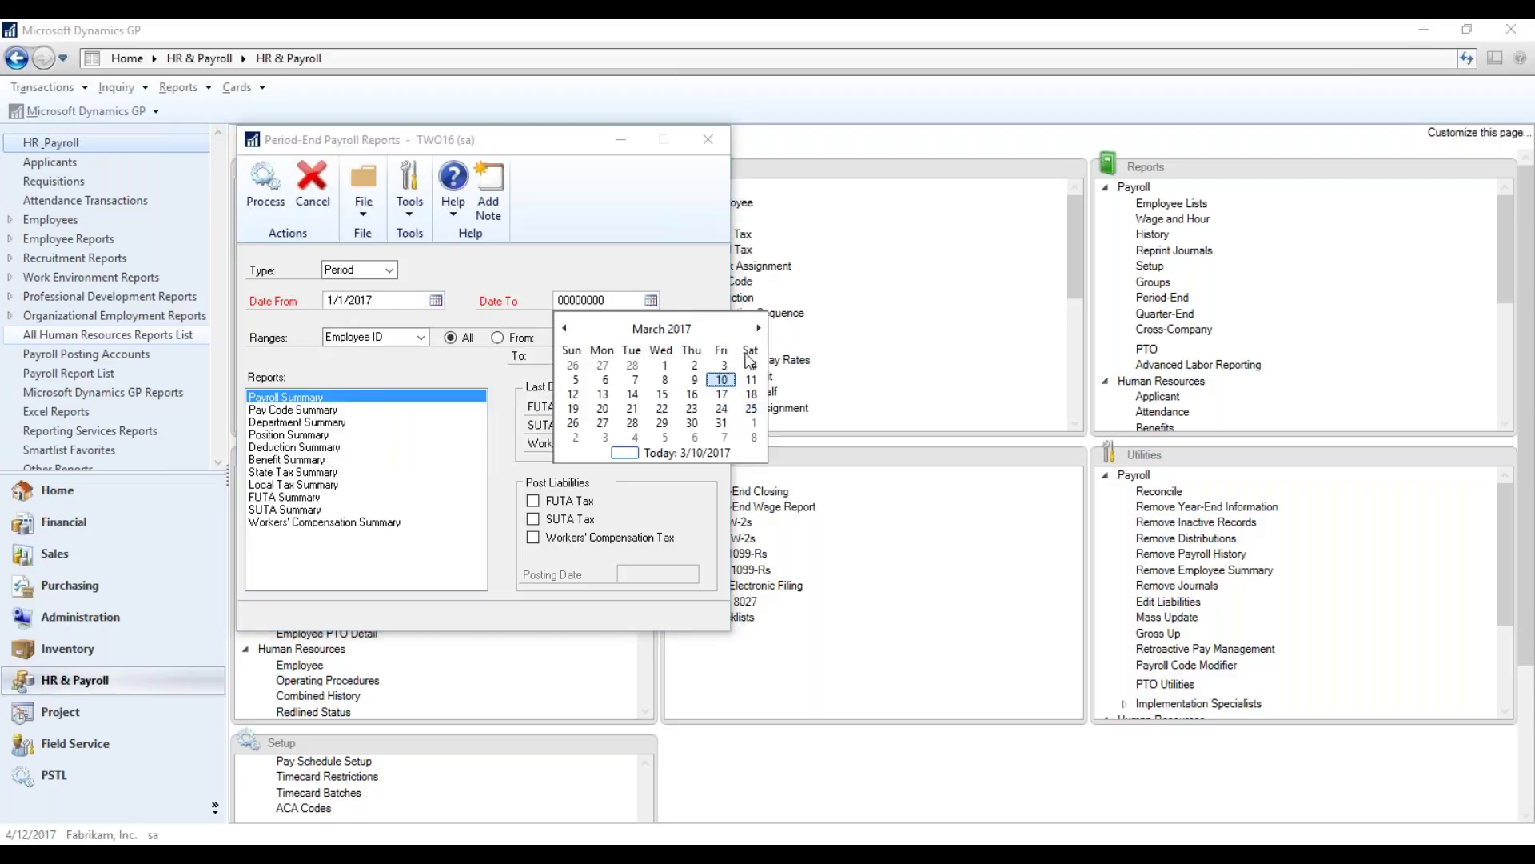
click(721, 424)
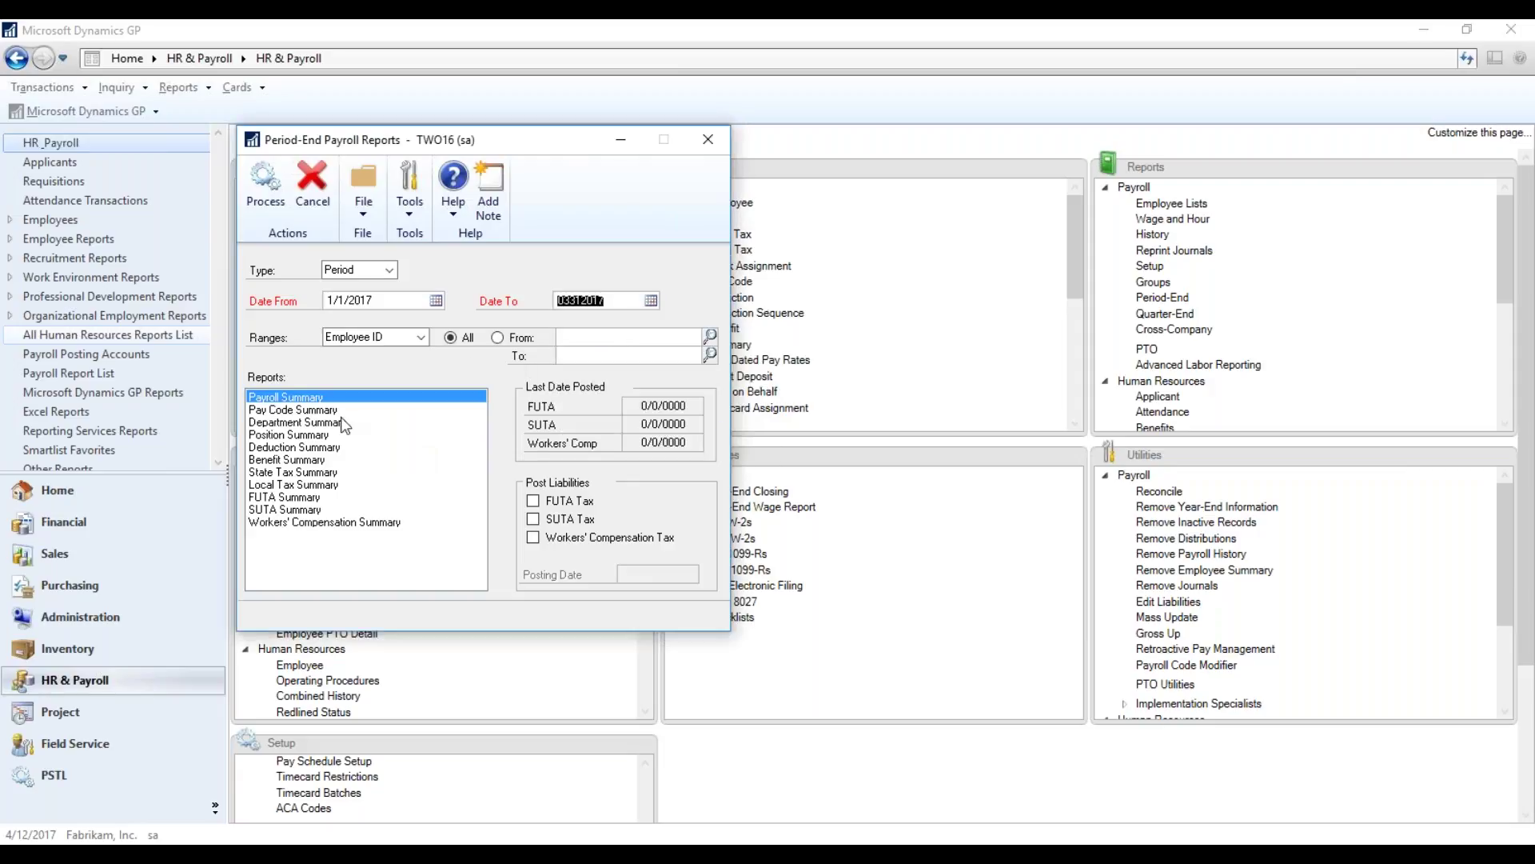
Output the Payroll Summary report to the screen, examine its wage and tax totals at full size, and close it.
click(261, 183)
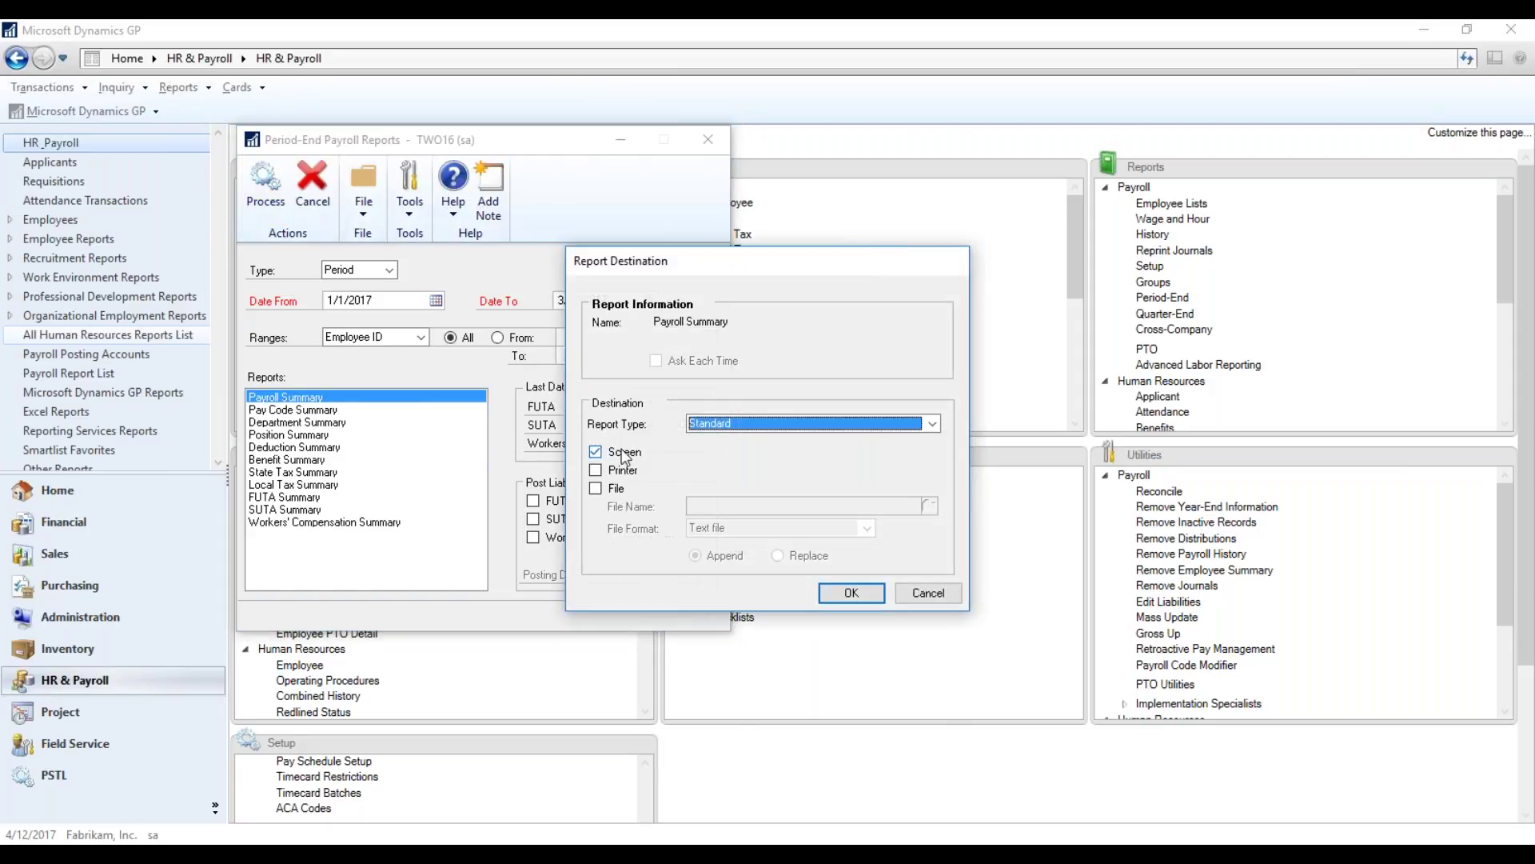
click(852, 593)
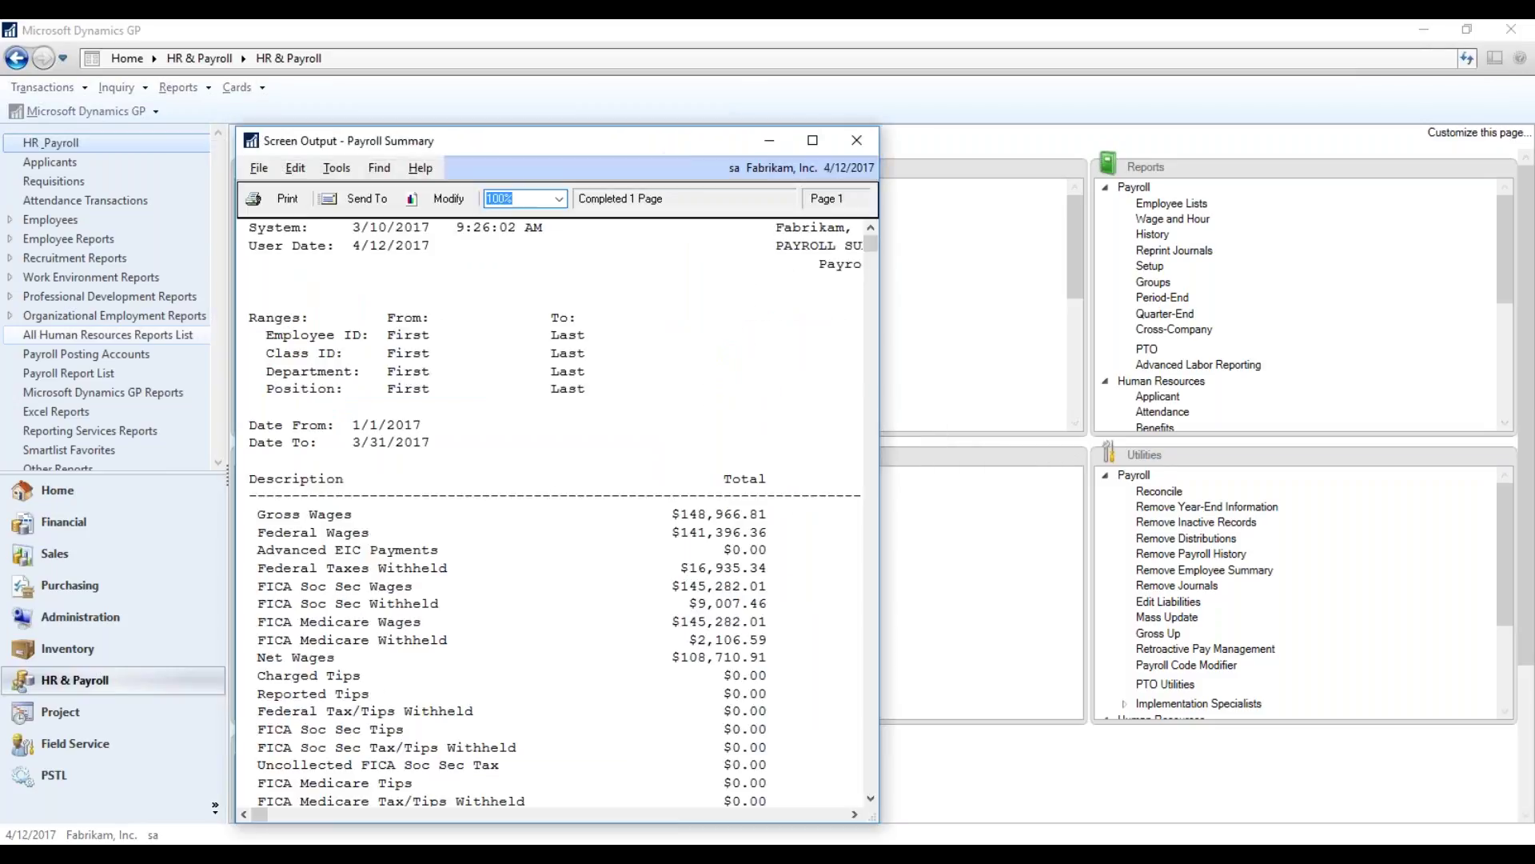
click(812, 140)
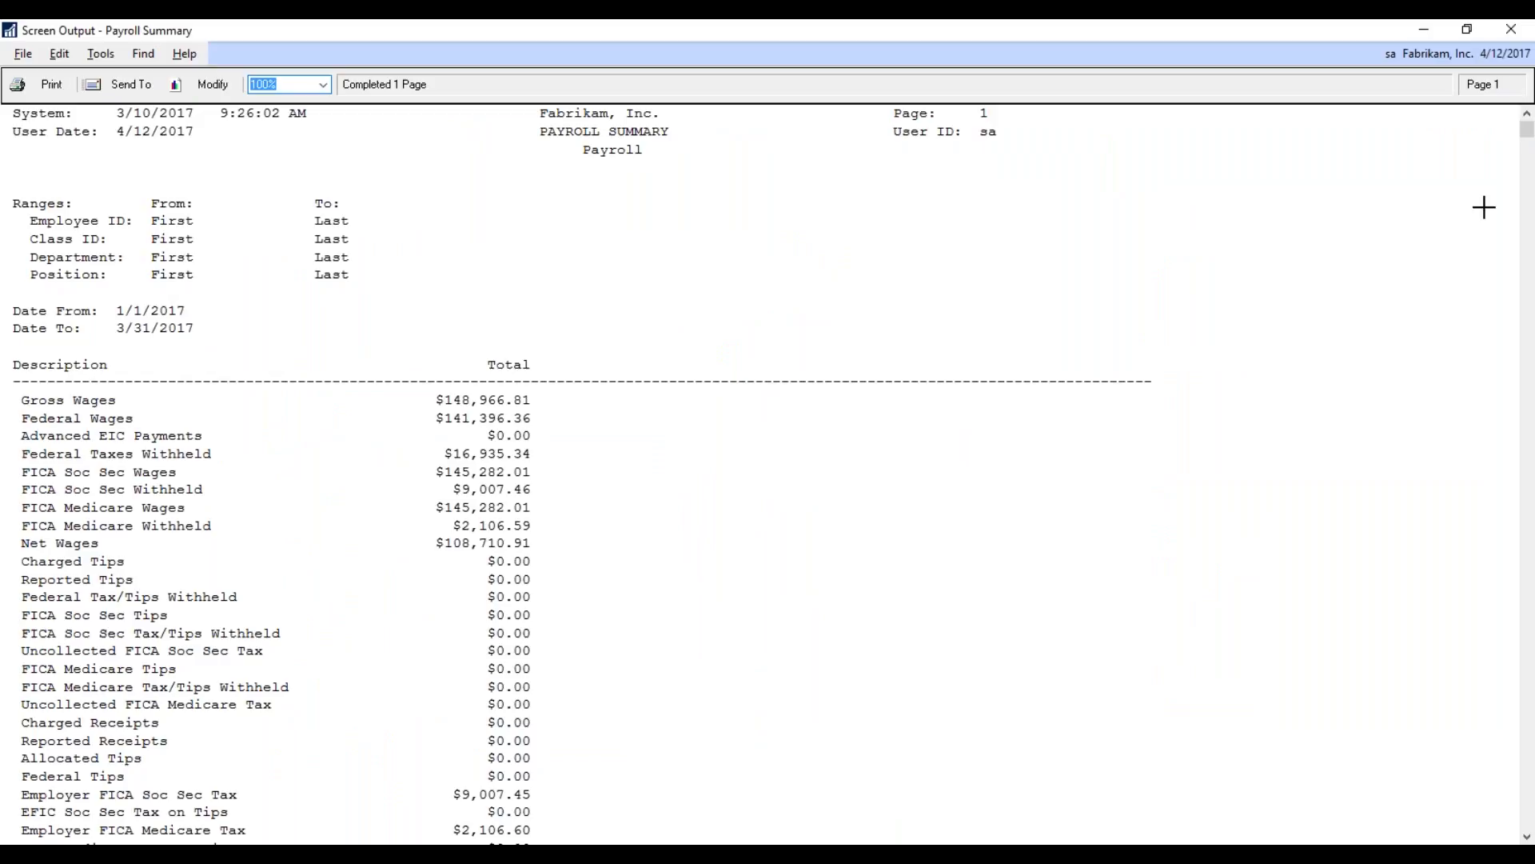
click(1501, 28)
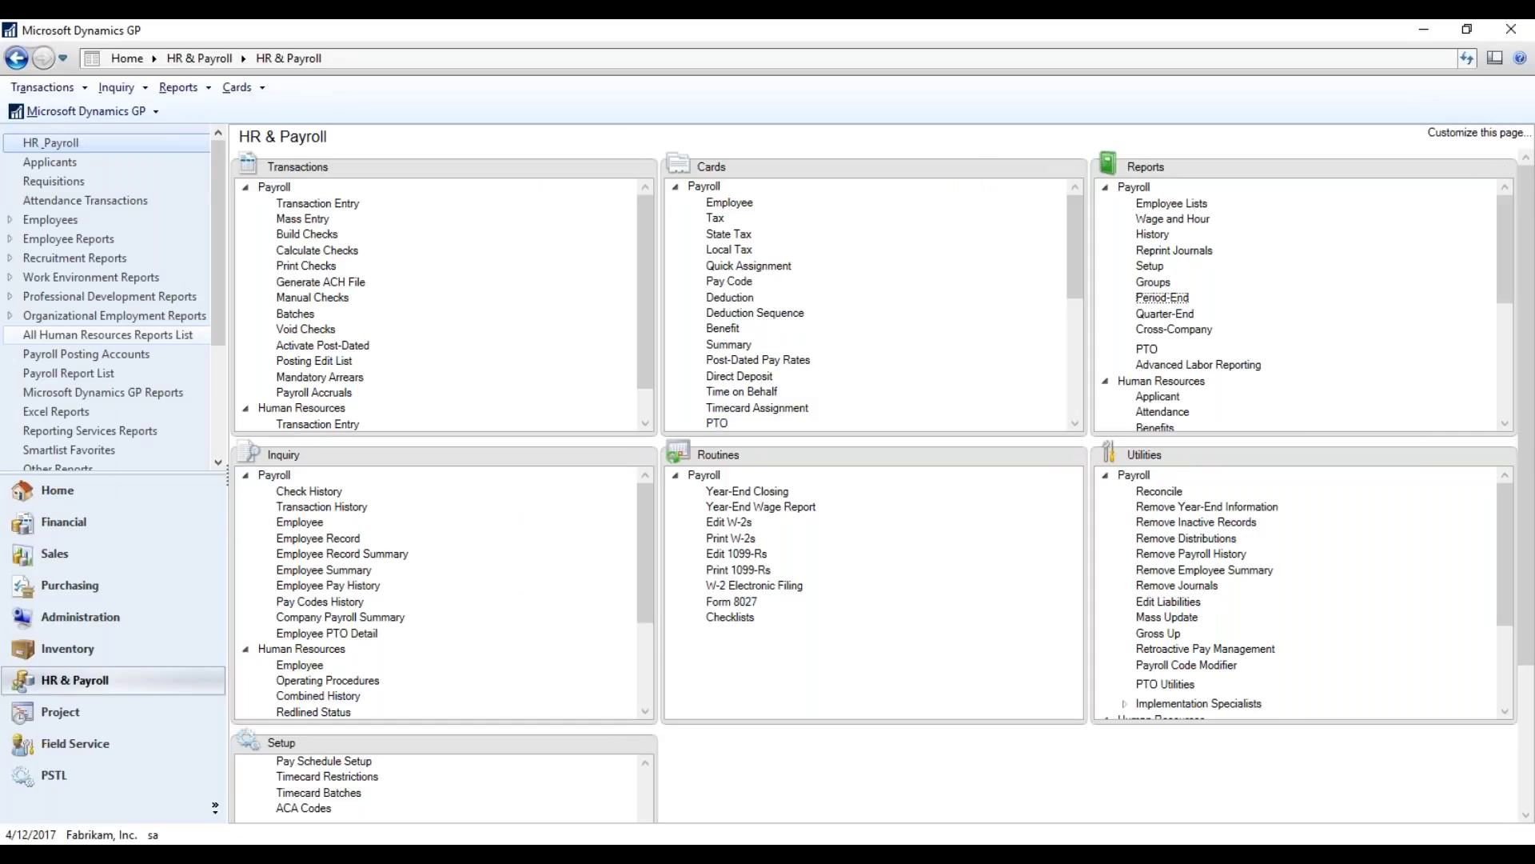
Switch to the PowerPoint slide show and try to open the Excel worksheet embedded in the Guide slide.
key(alt+Tab)
click(299, 540)
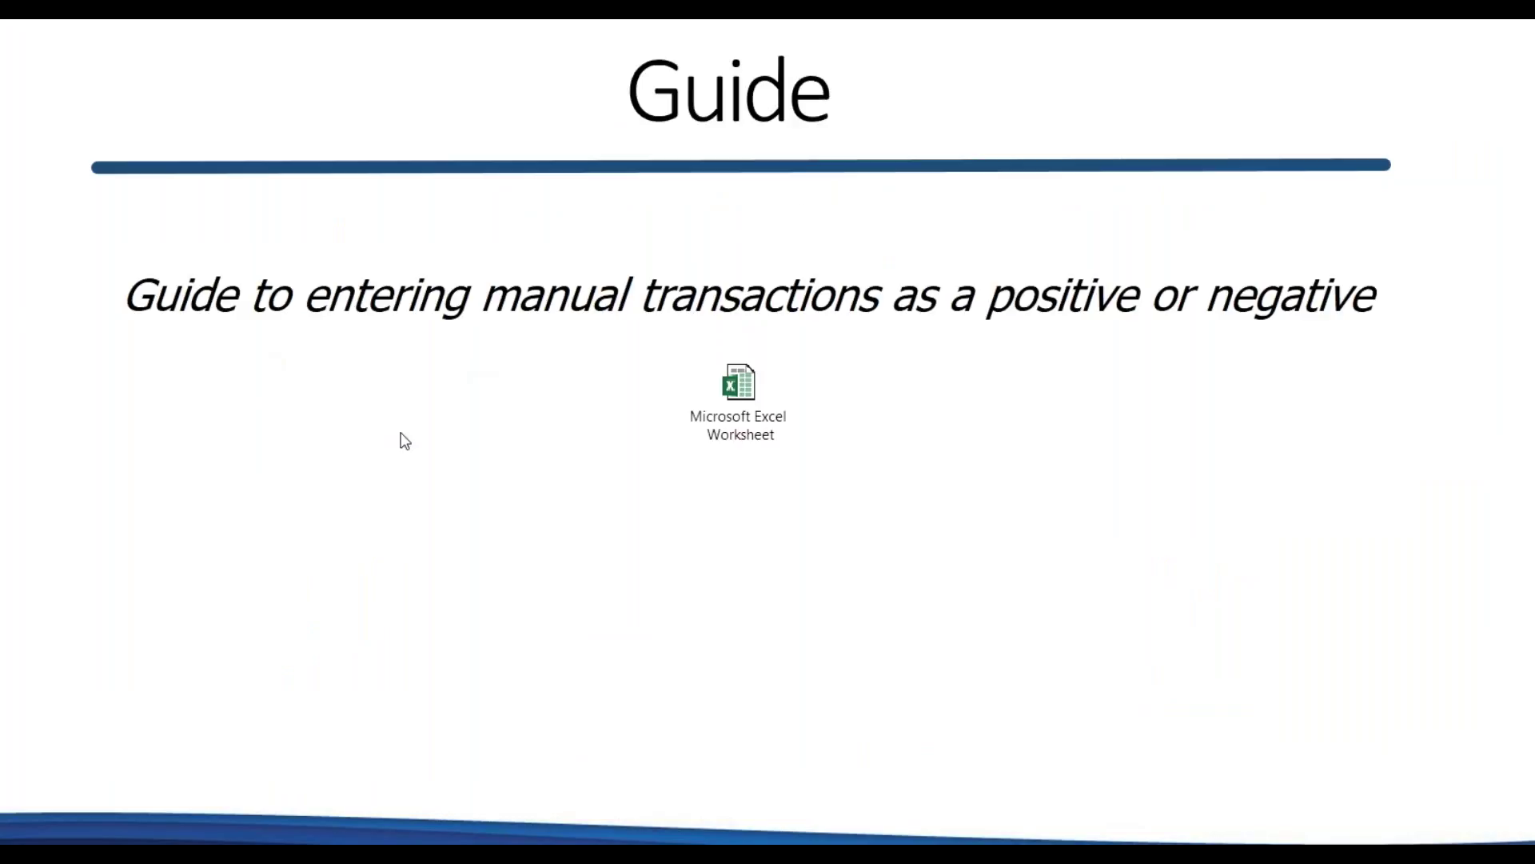
double_click(746, 387)
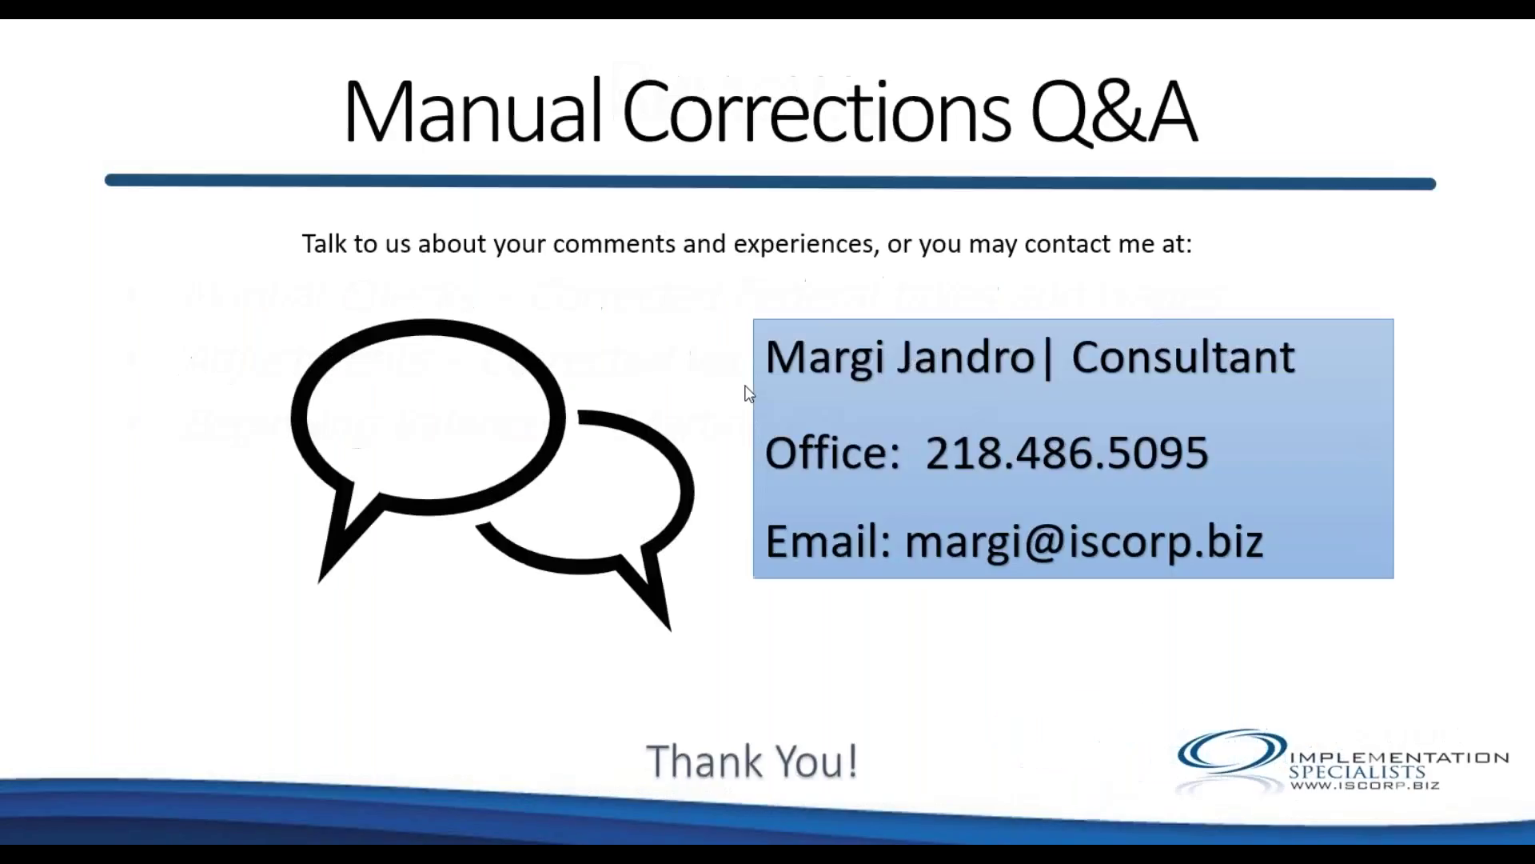
key(Left)
key(Left)
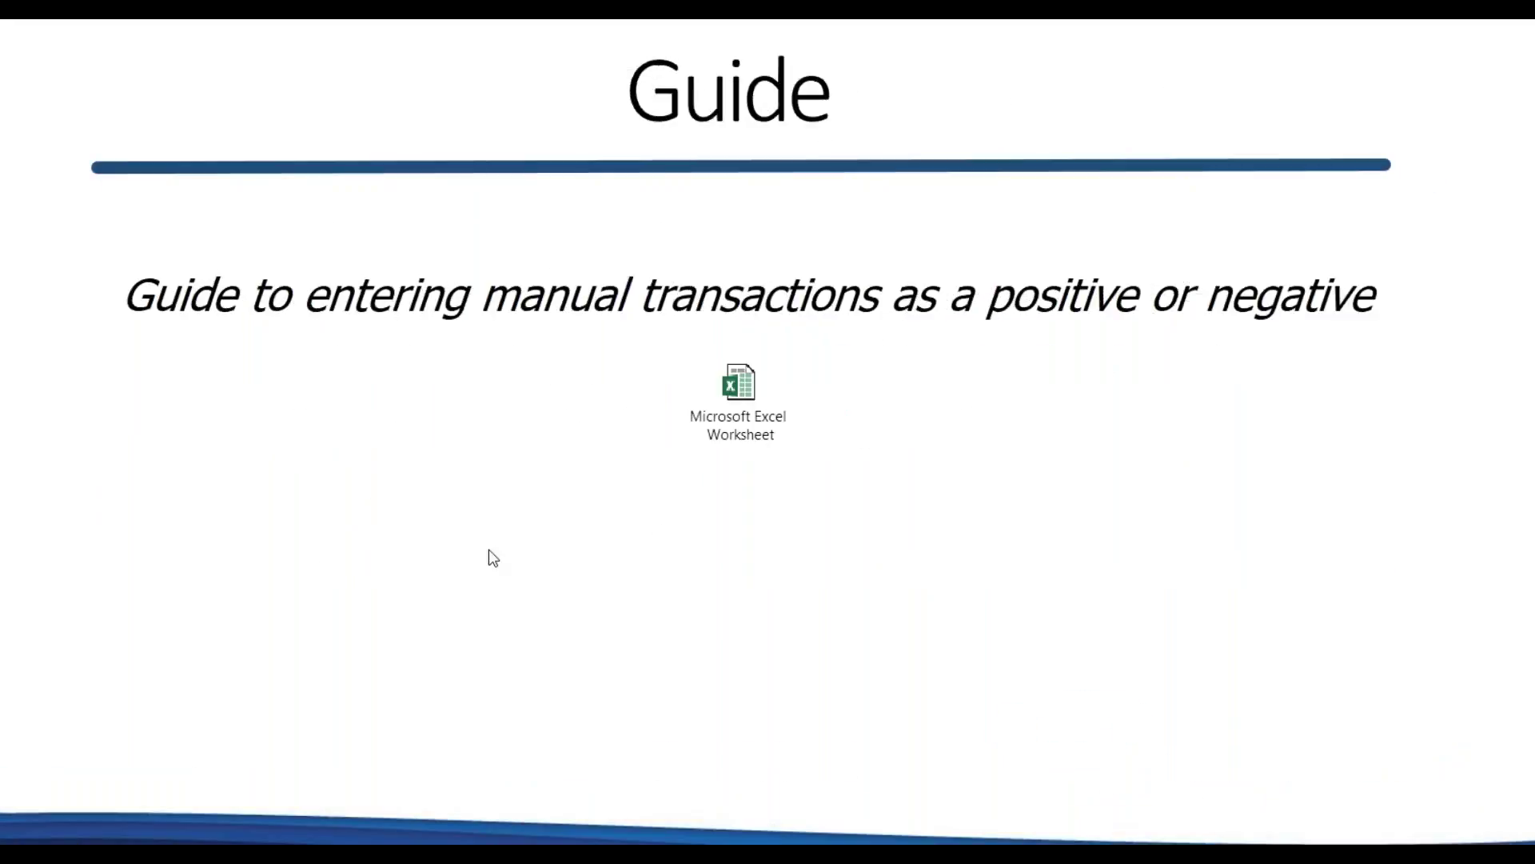
click(751, 388)
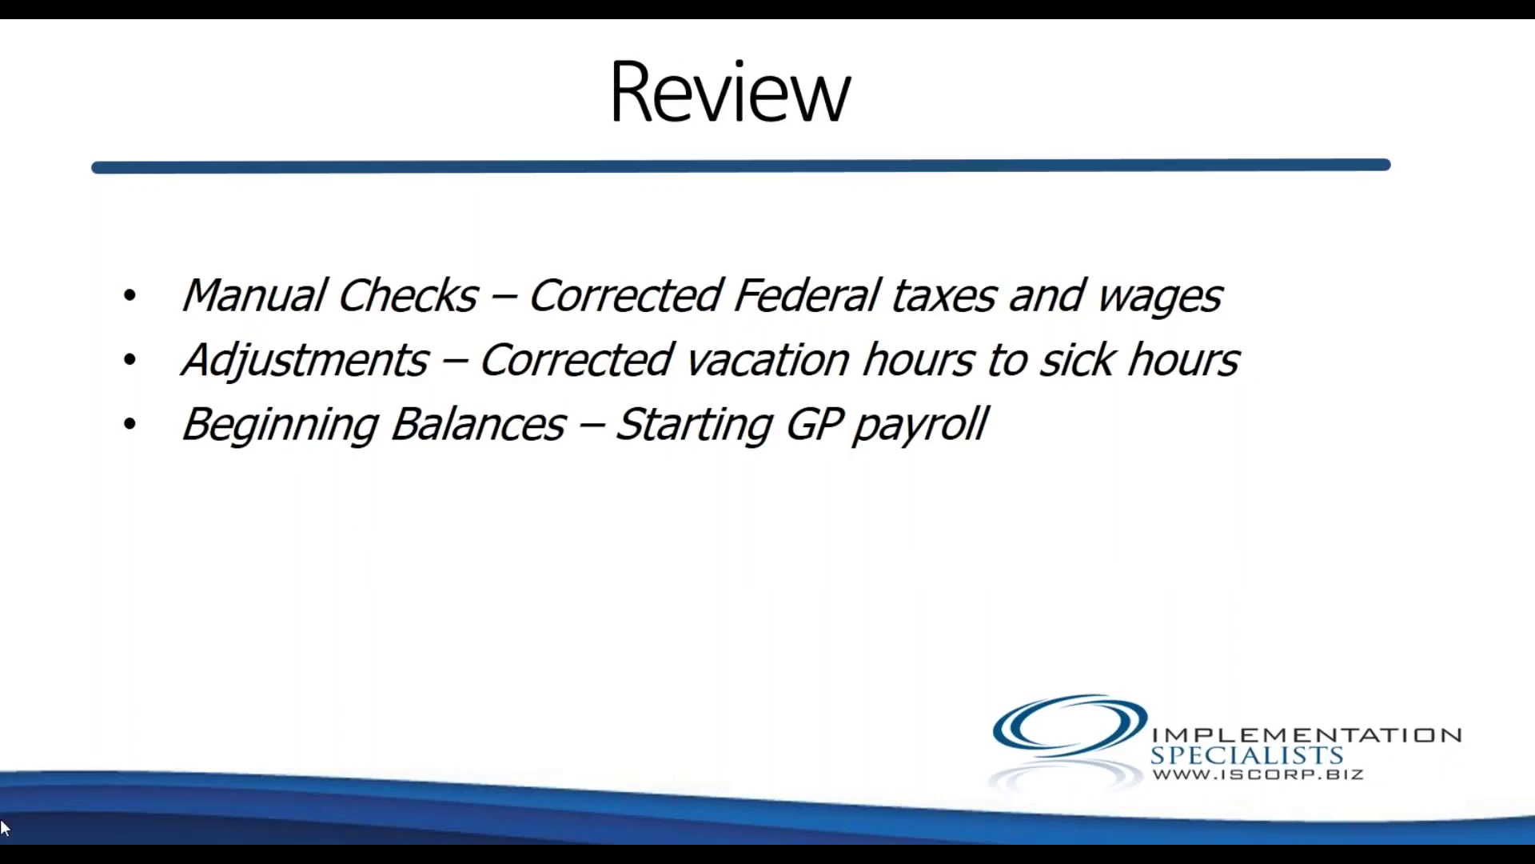
key(Left)
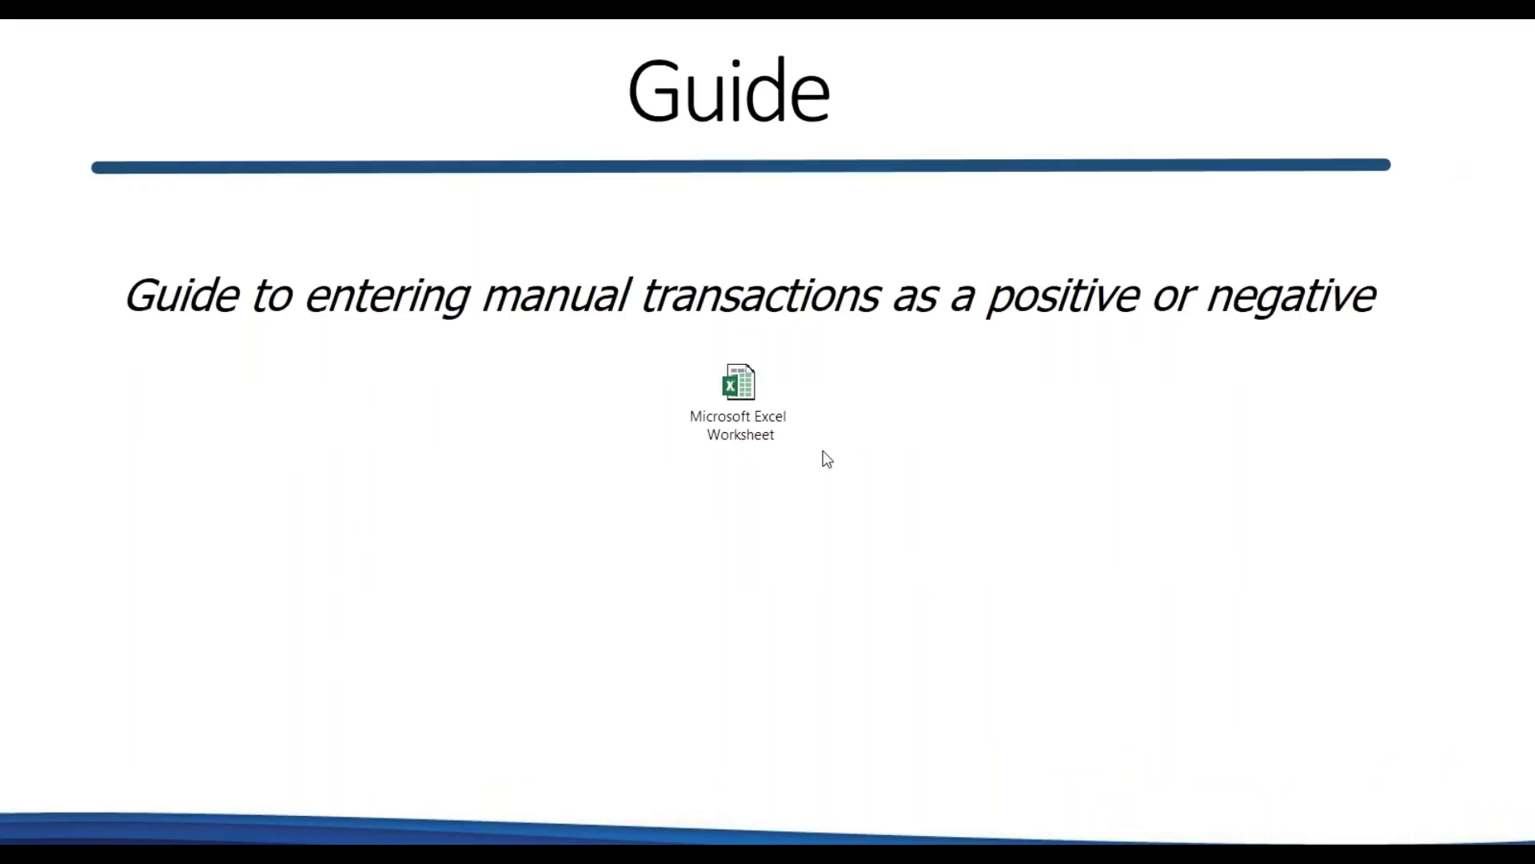
right_click(739, 390)
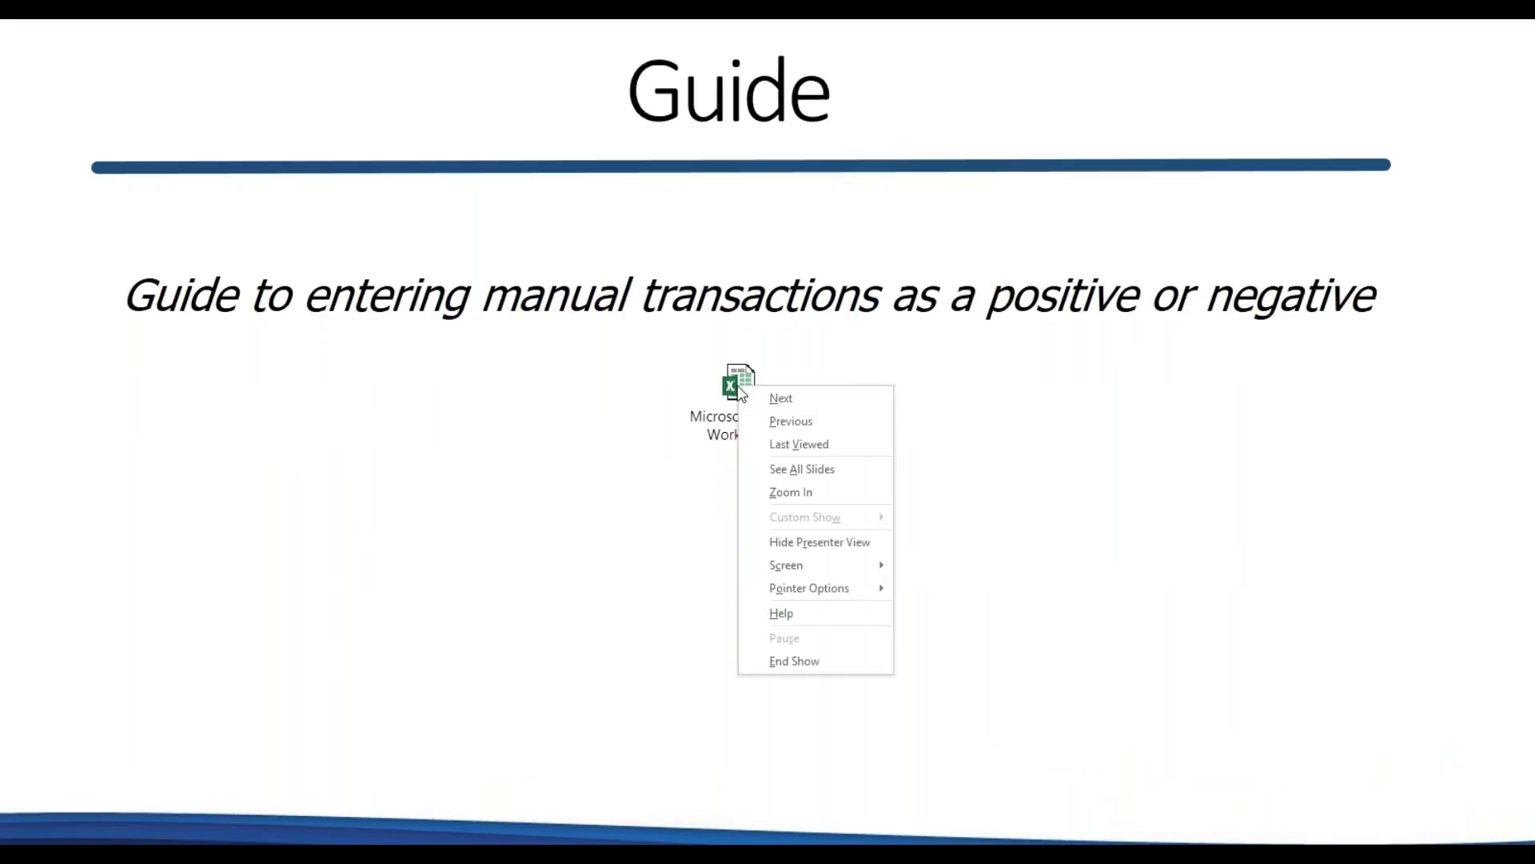
key(Escape)
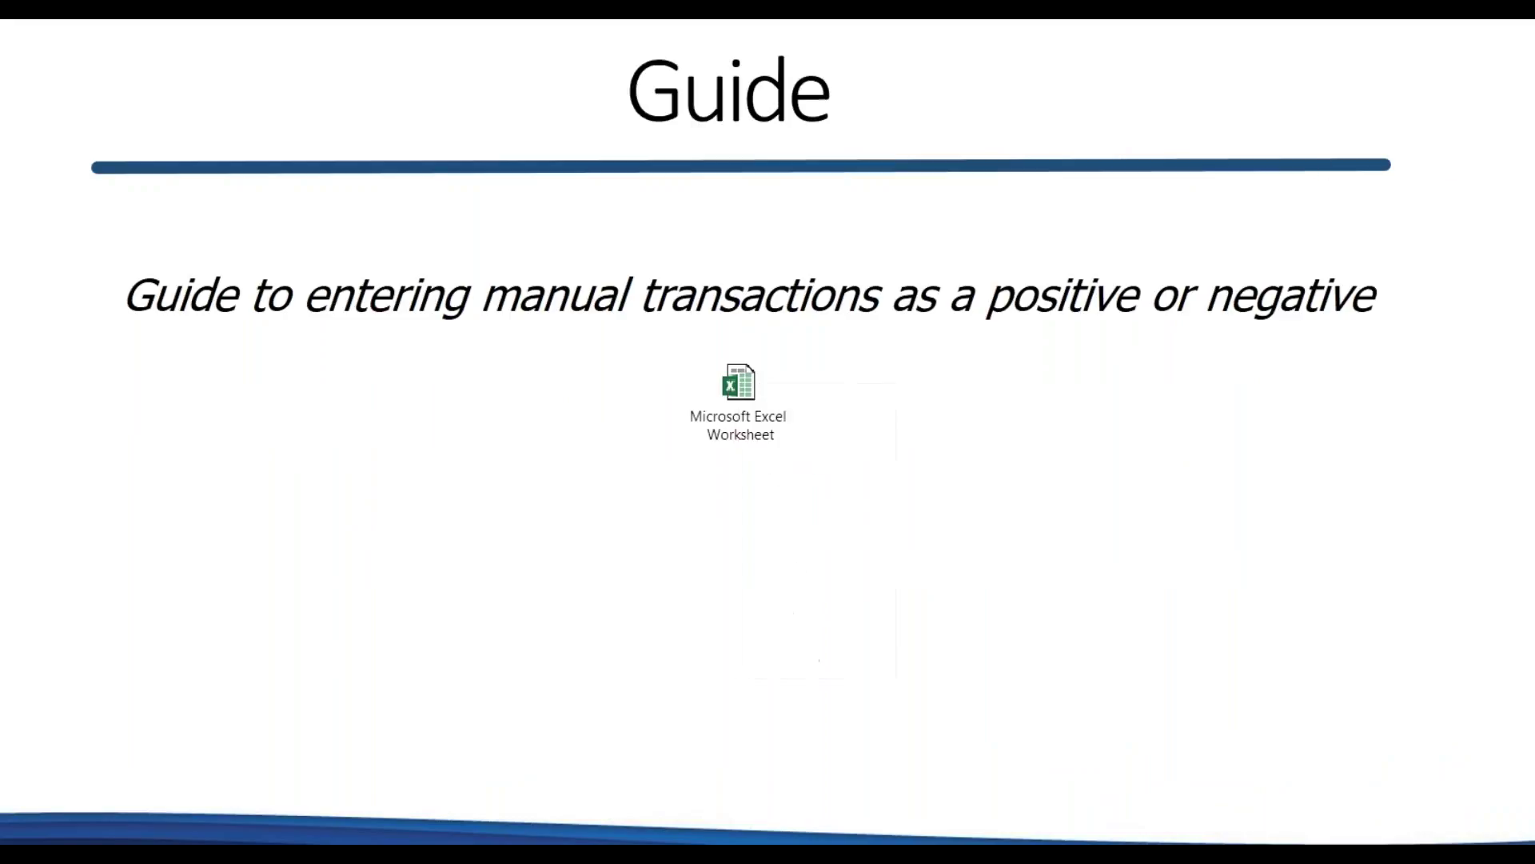
key(Right)
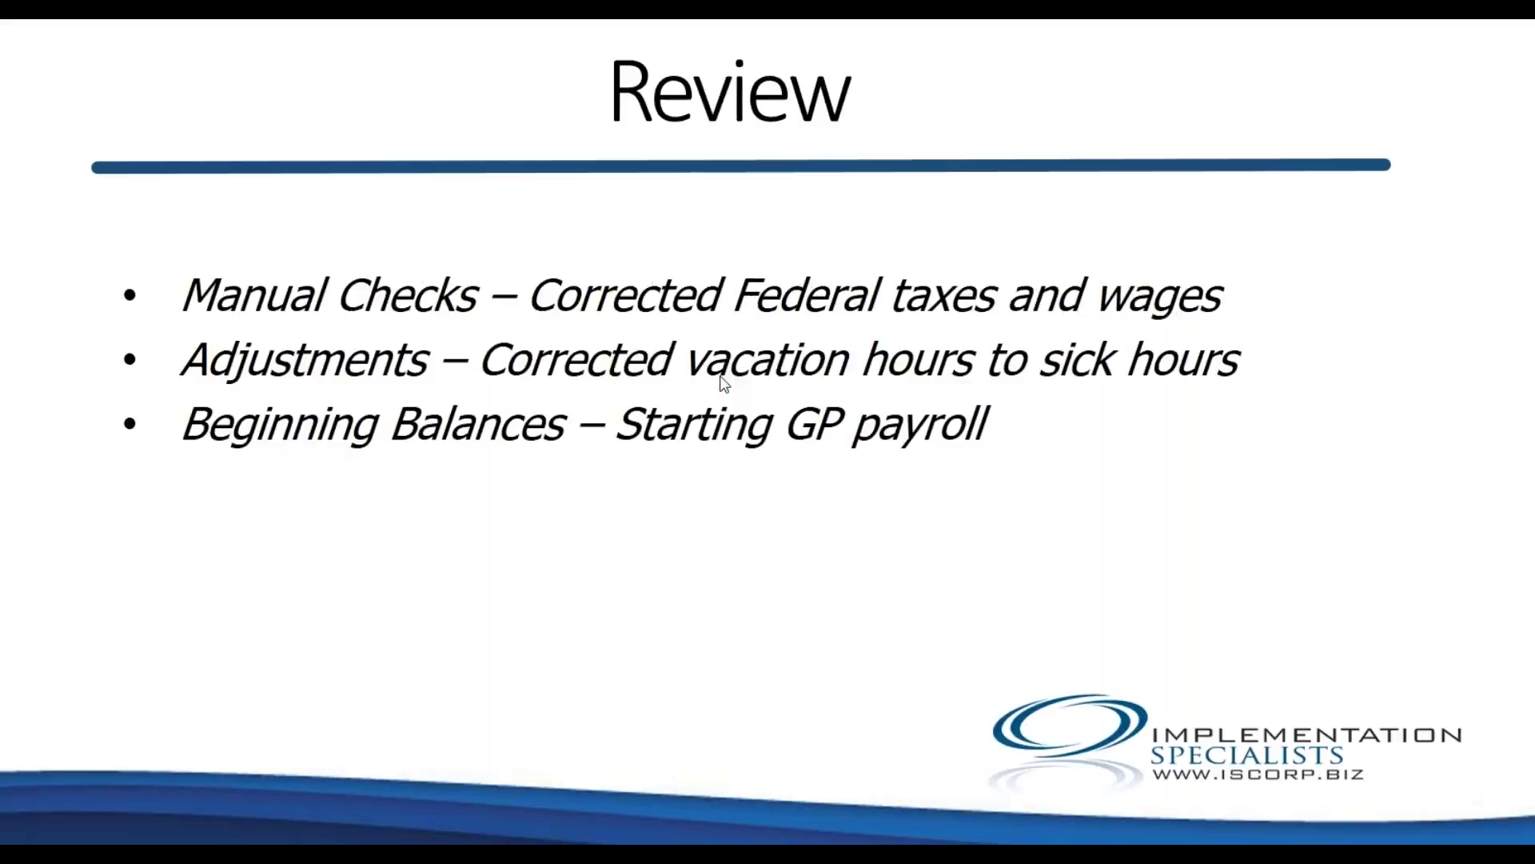
key(Left)
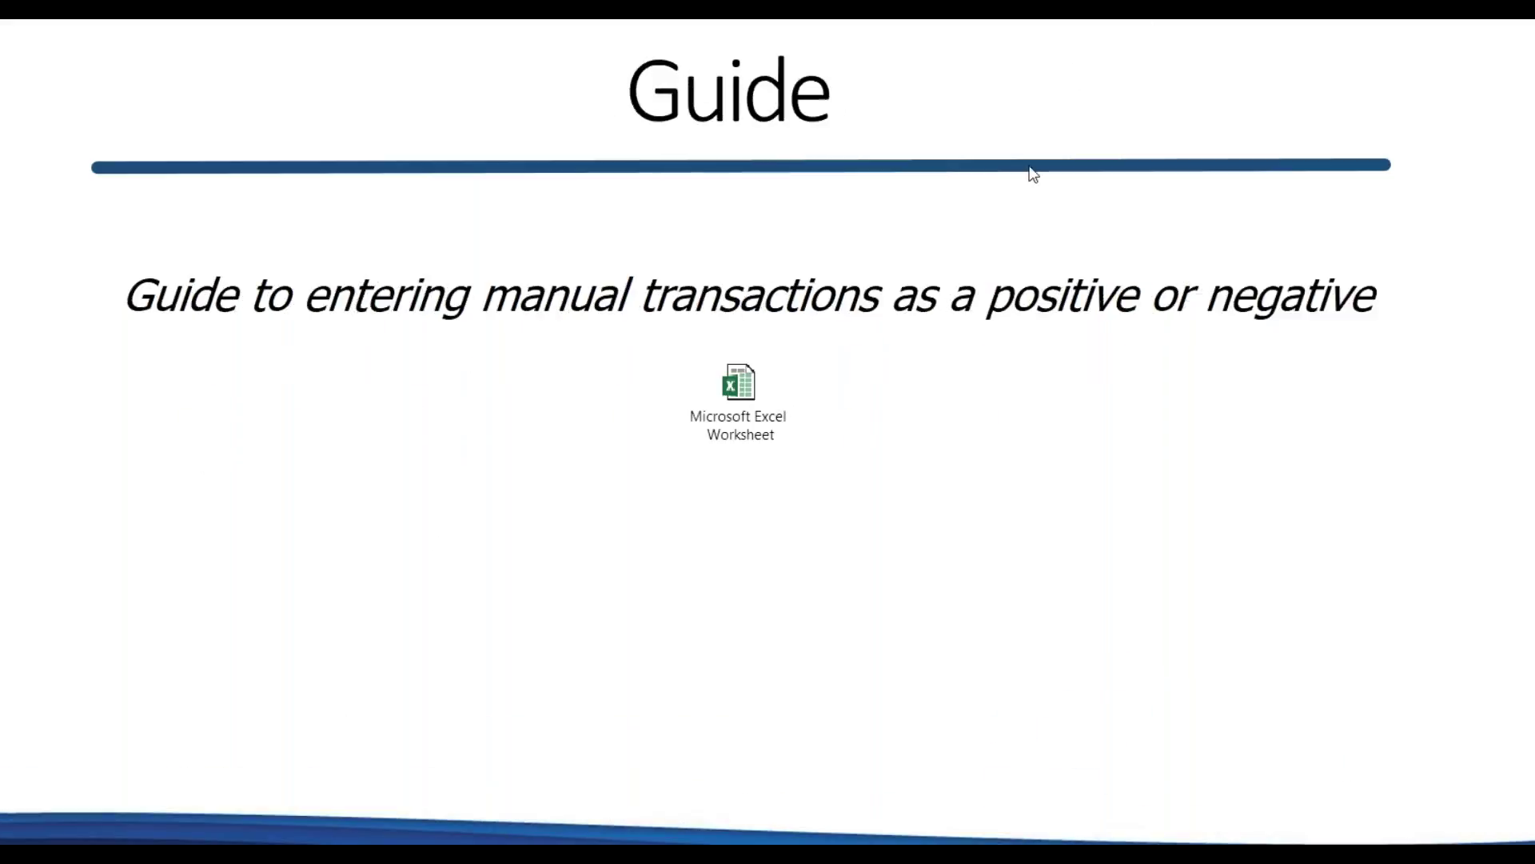
Switch to File Explorer, sort the Desktop files by date modified, and open the Chart of Postive and Negative Entry in Manual Check Window workbook.
key(alt+Tab)
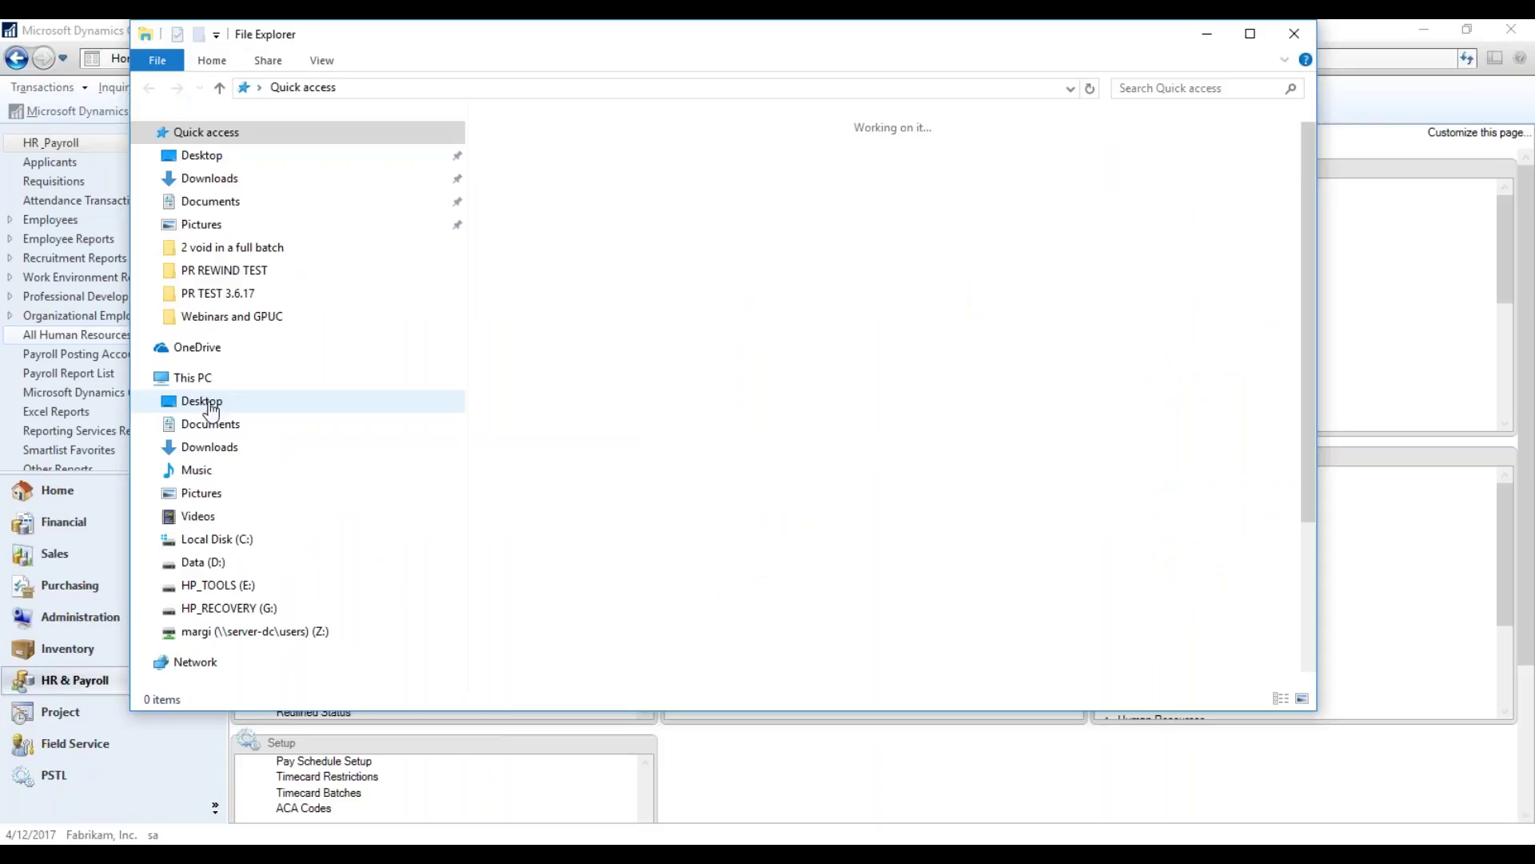
click(210, 409)
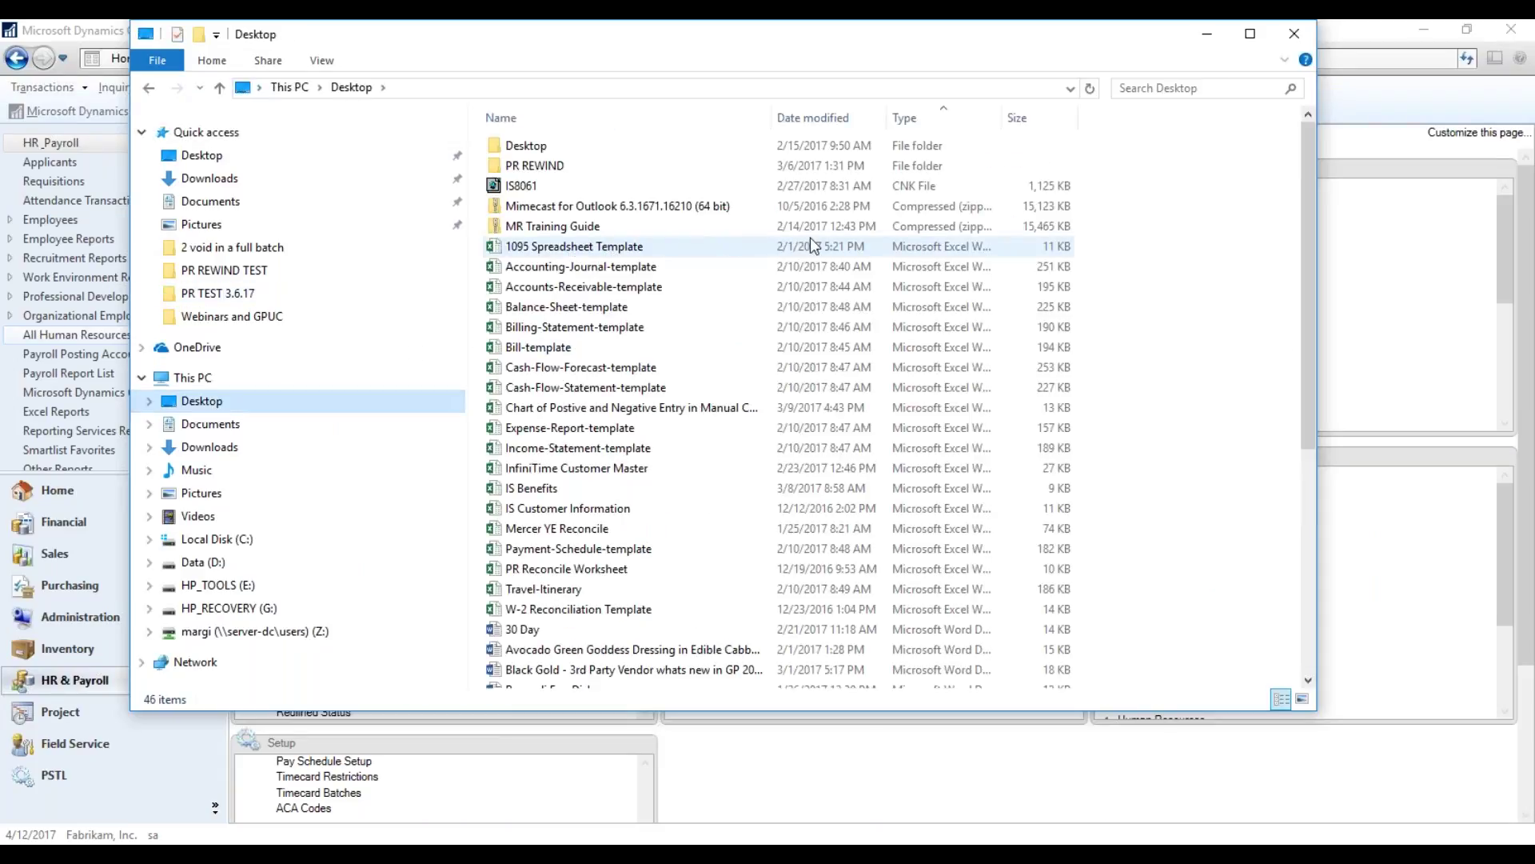
scroll(548, 455, down, 2)
scroll(549, 454, up, 2)
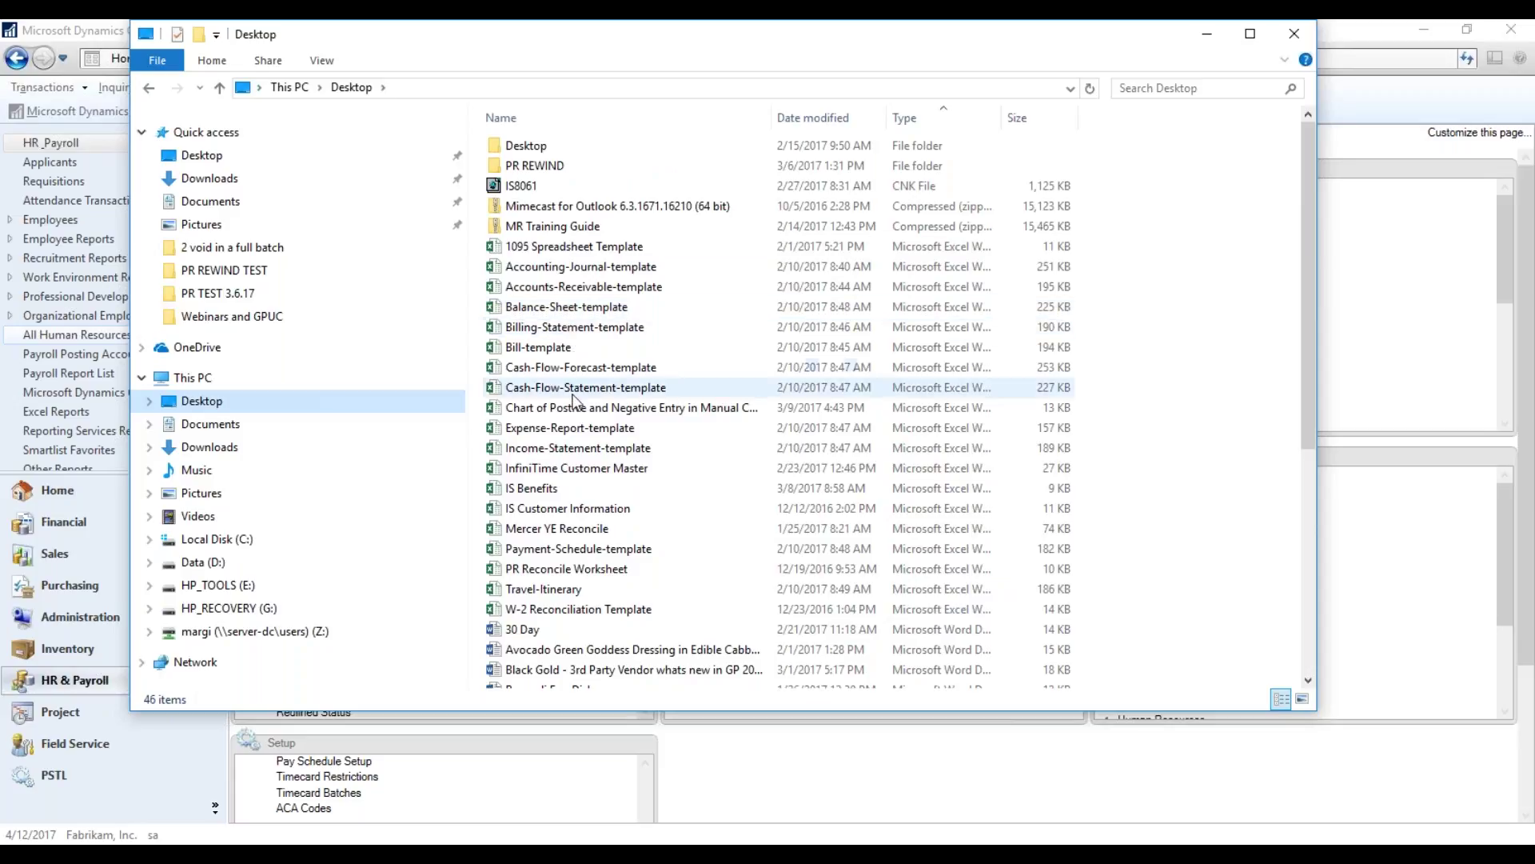
click(800, 120)
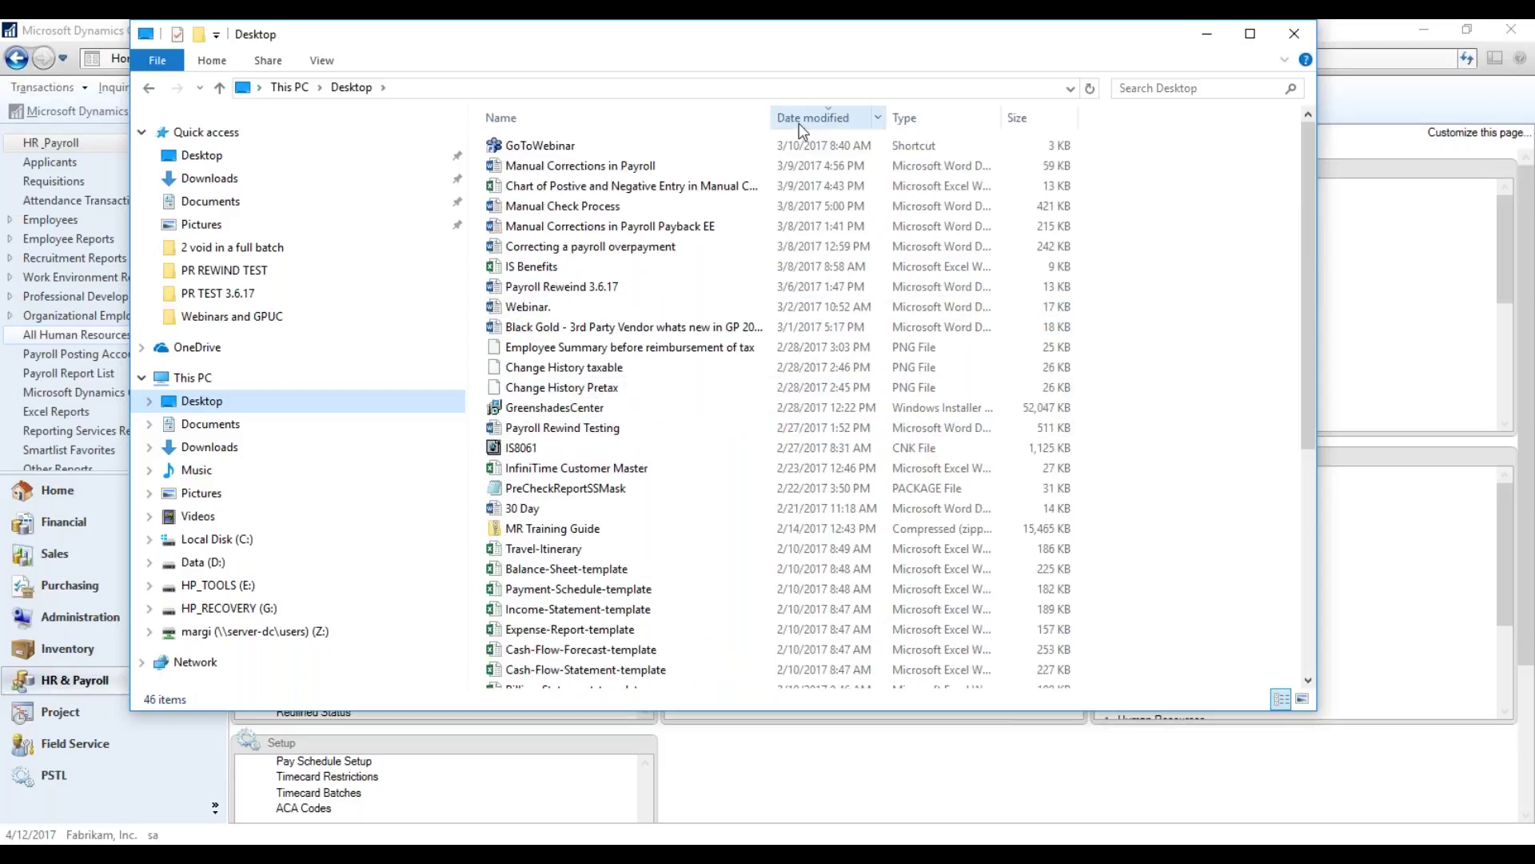
click(638, 192)
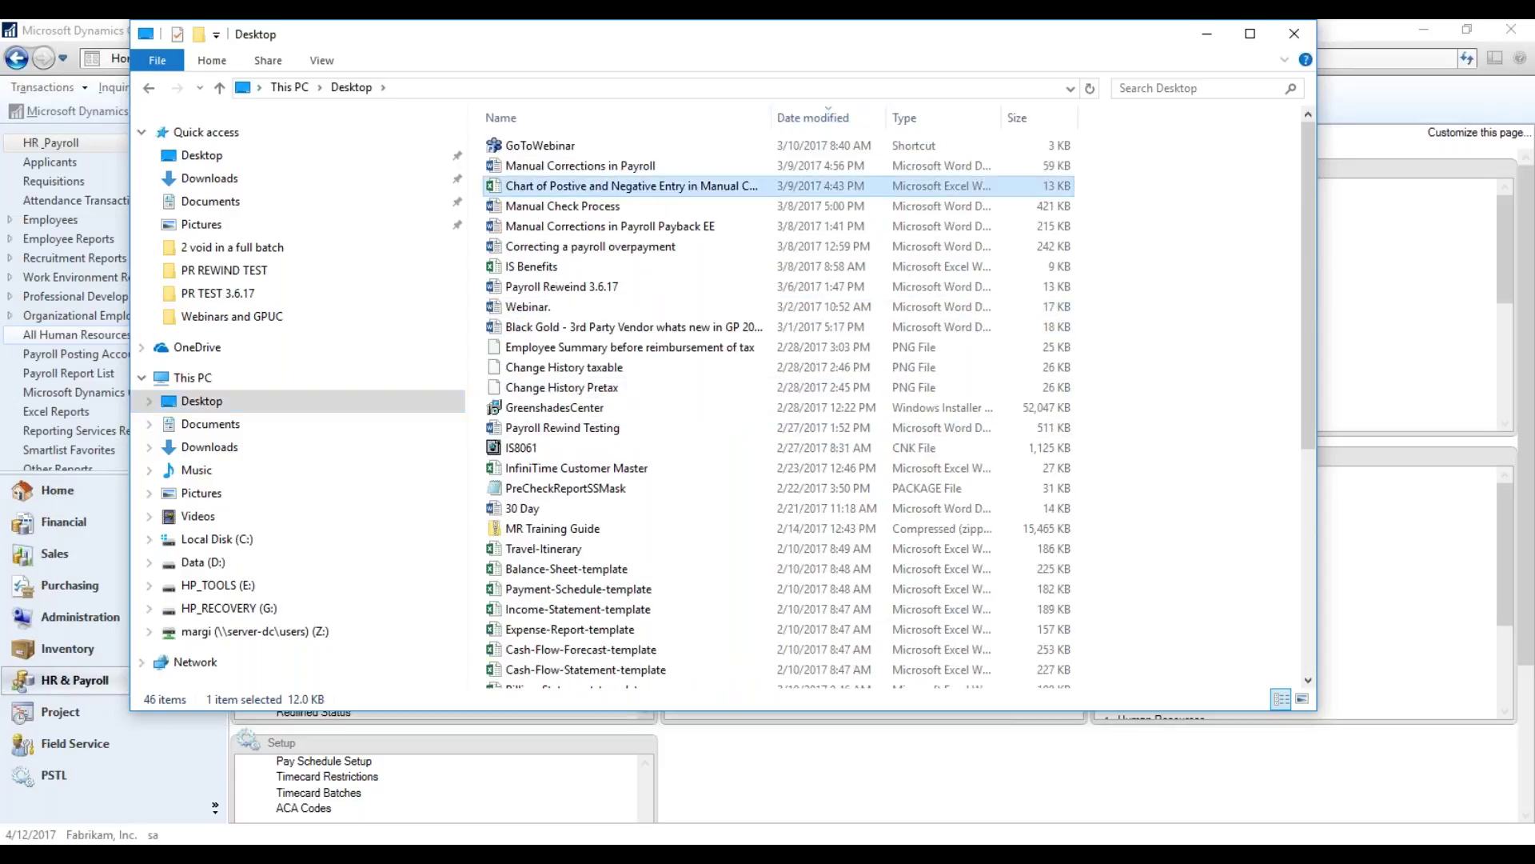
double_click(638, 185)
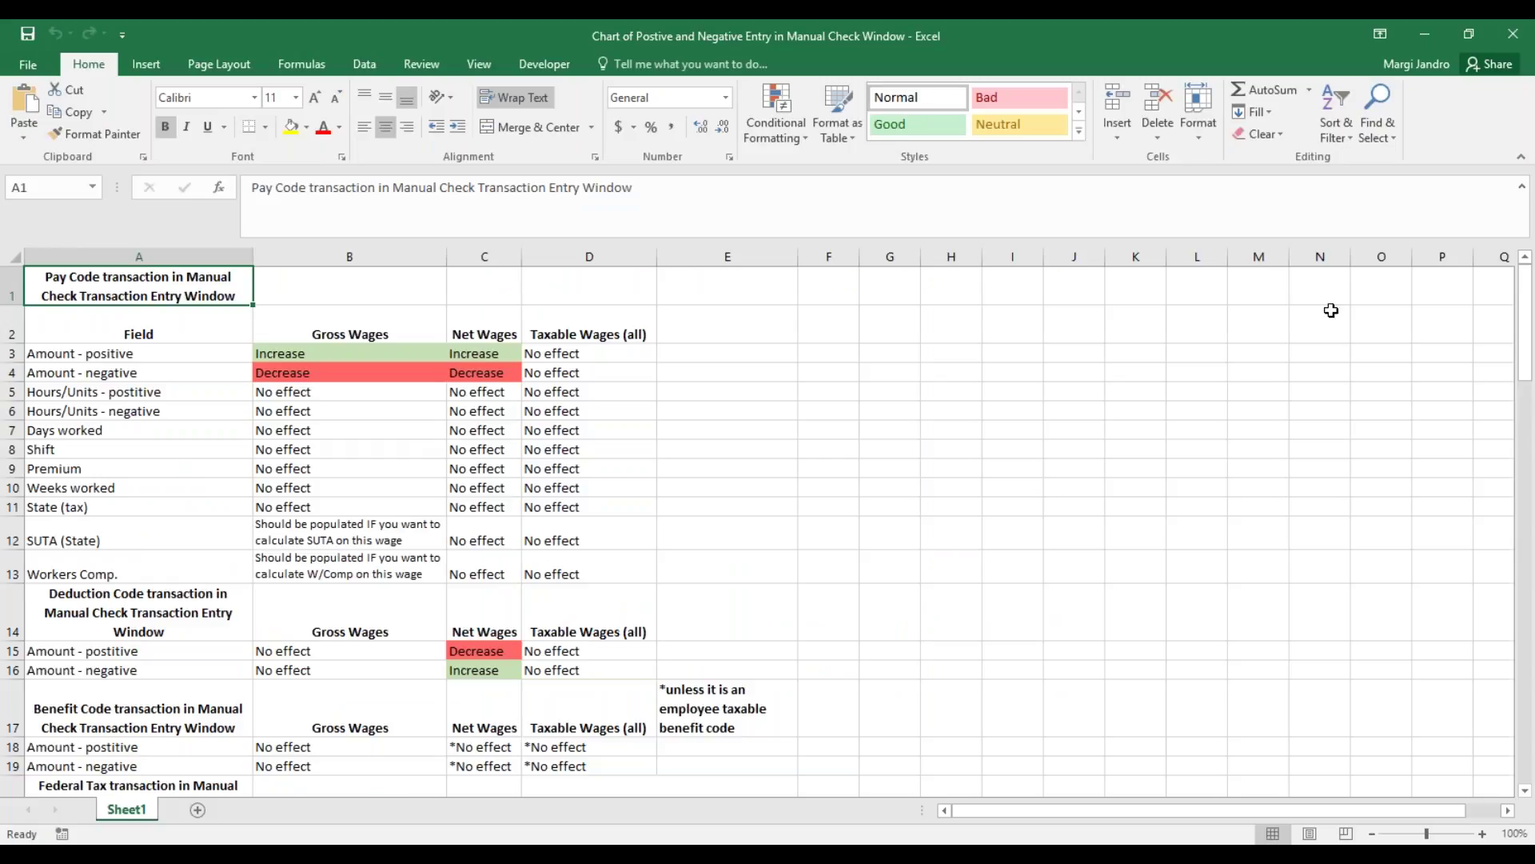
Examine how positive and negative amounts in the pay code and deduction code sections affect gross, net and taxable wages.
click(1520, 156)
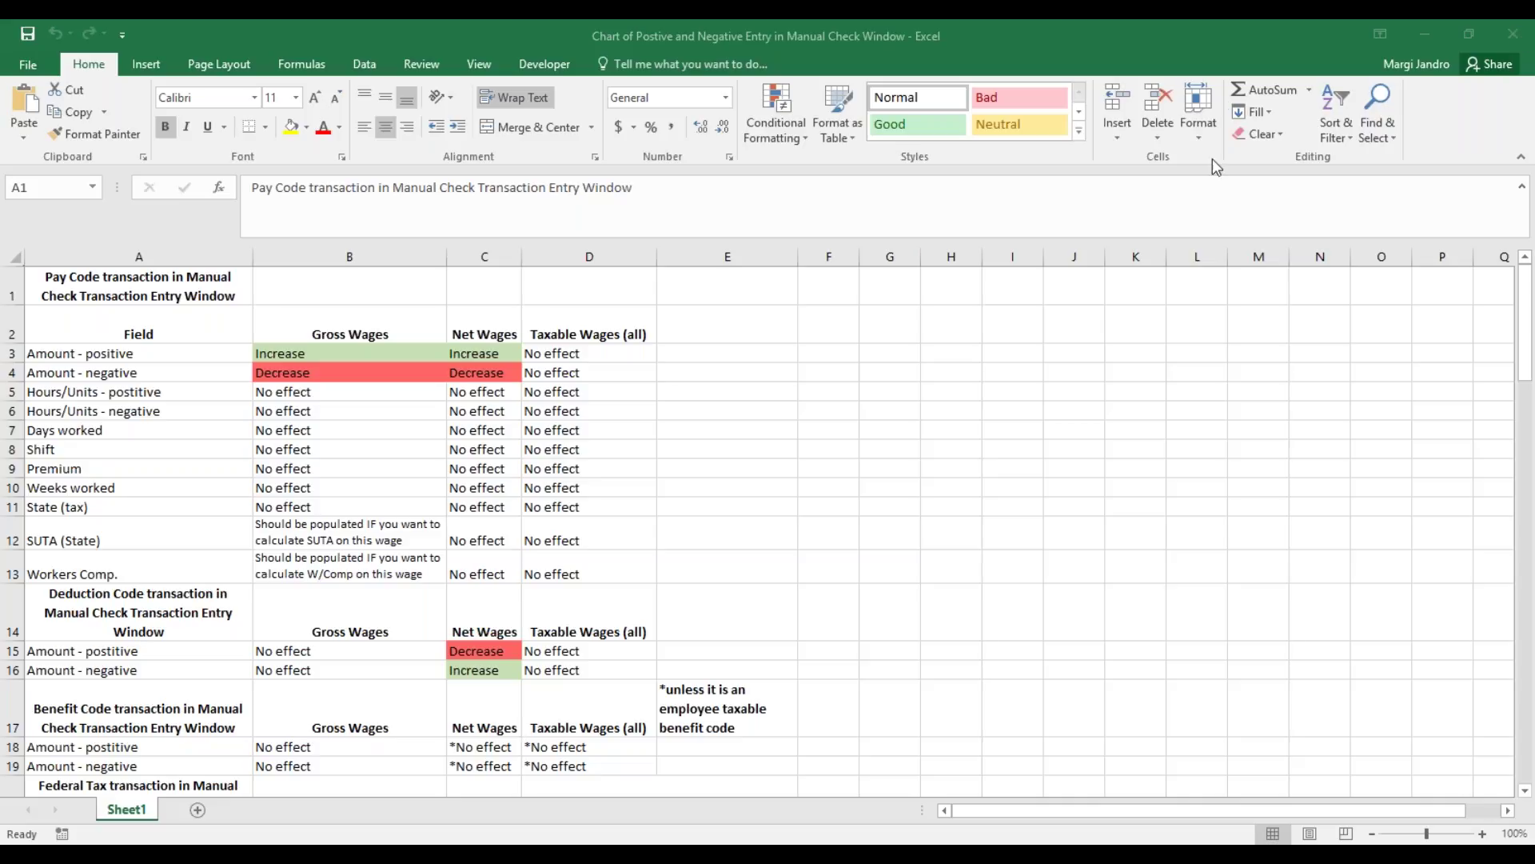
click(1256, 157)
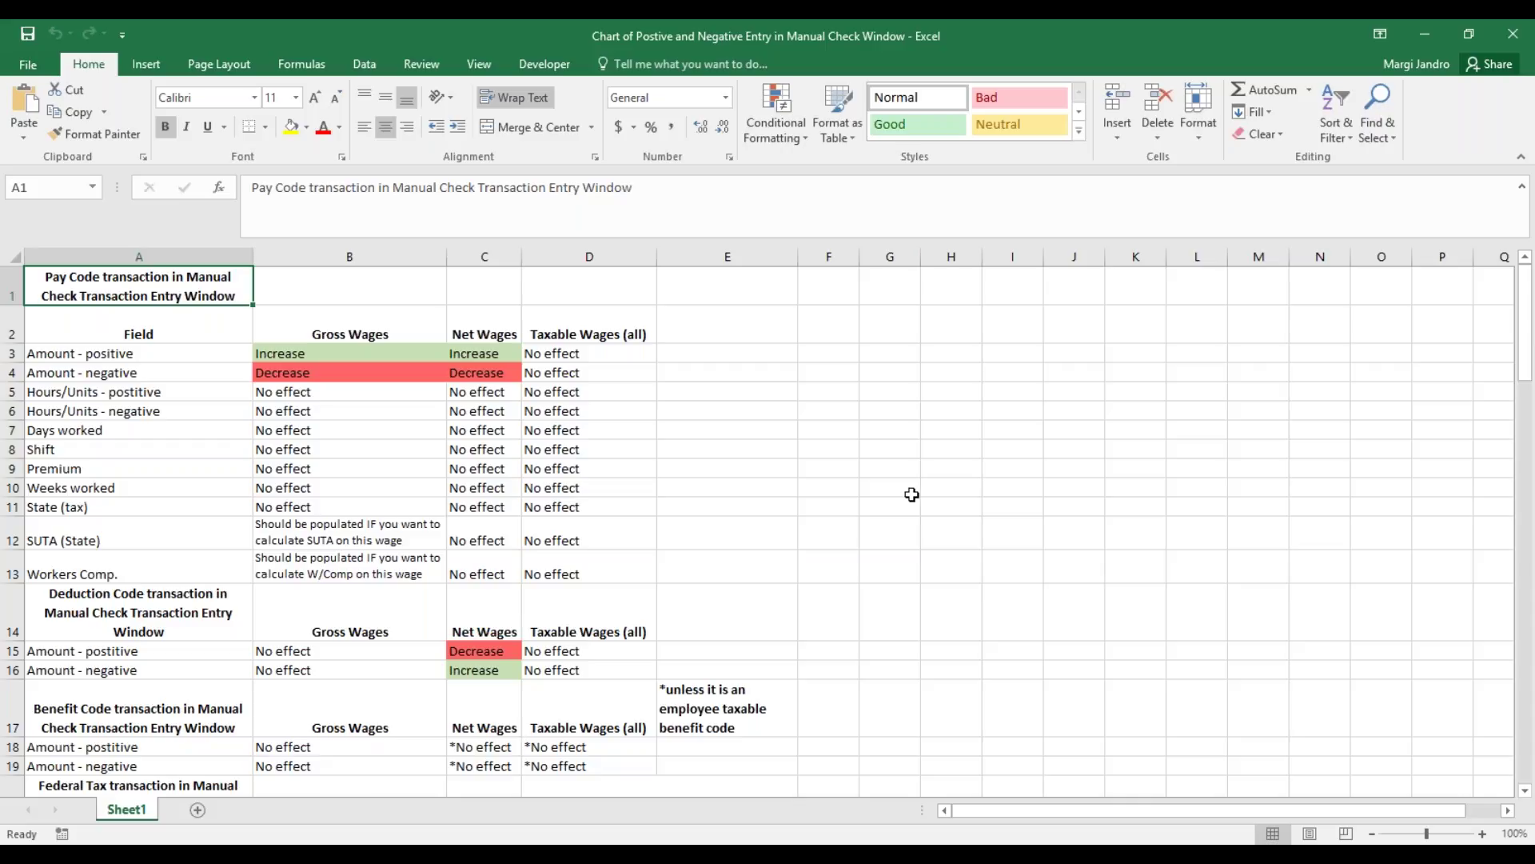
scroll(911, 494, down, 1)
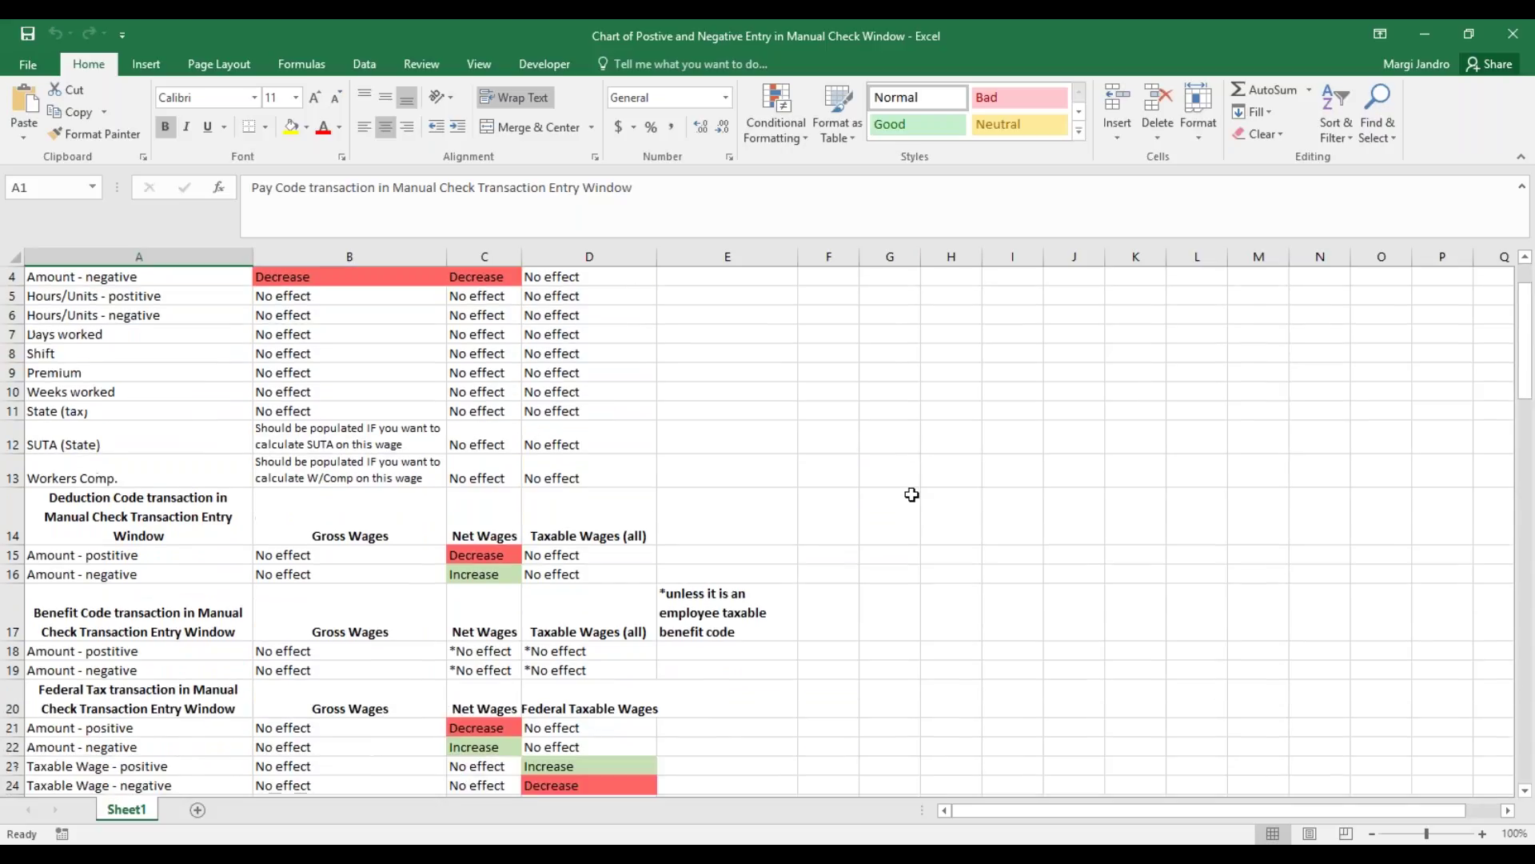
scroll(912, 494, up, 1)
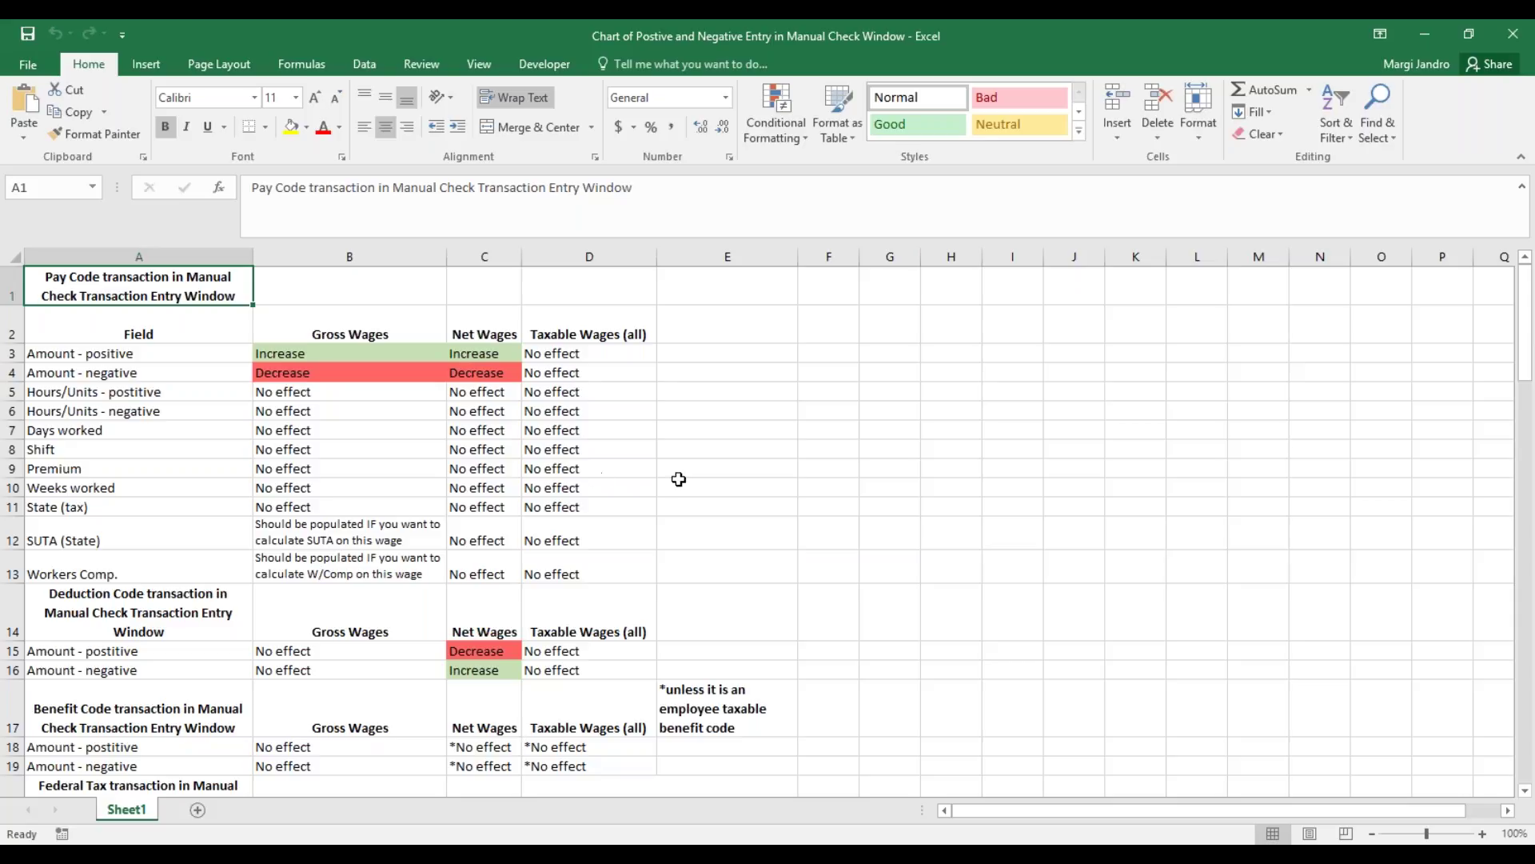
click(168, 616)
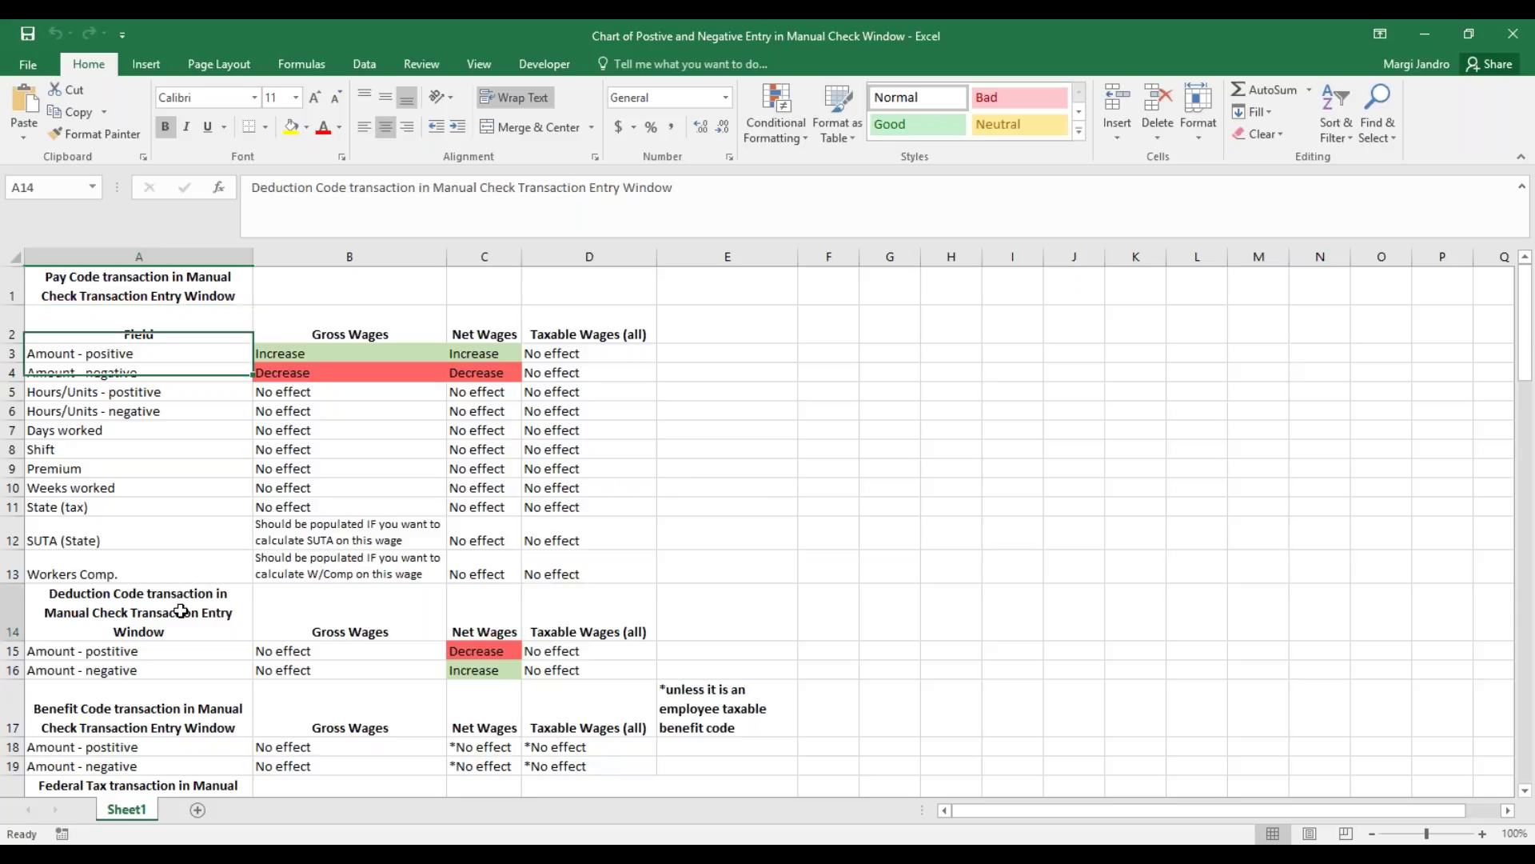
scroll(754, 541, down, 2)
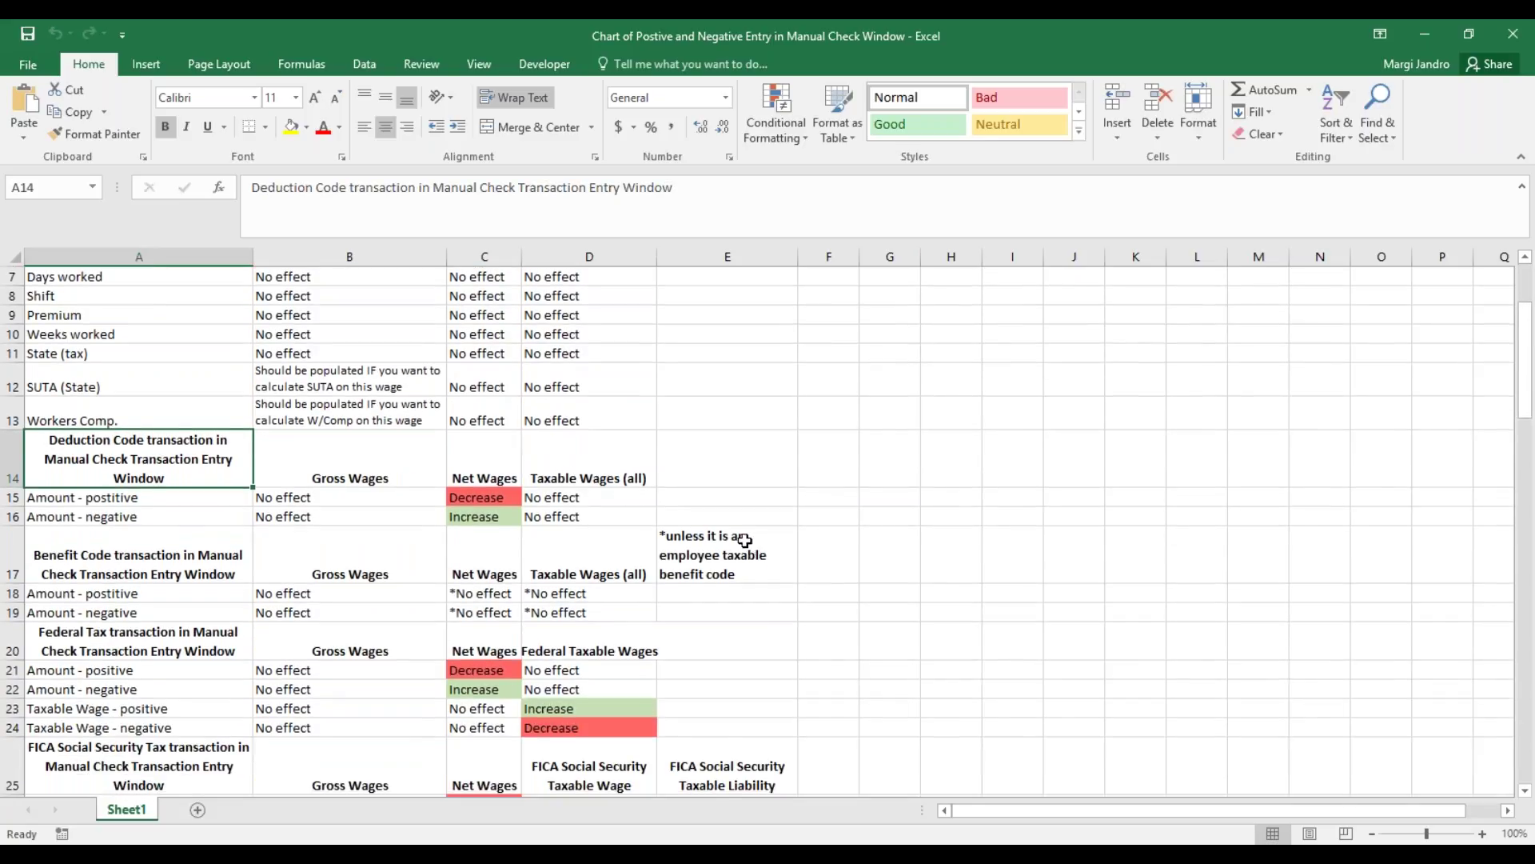
click(113, 502)
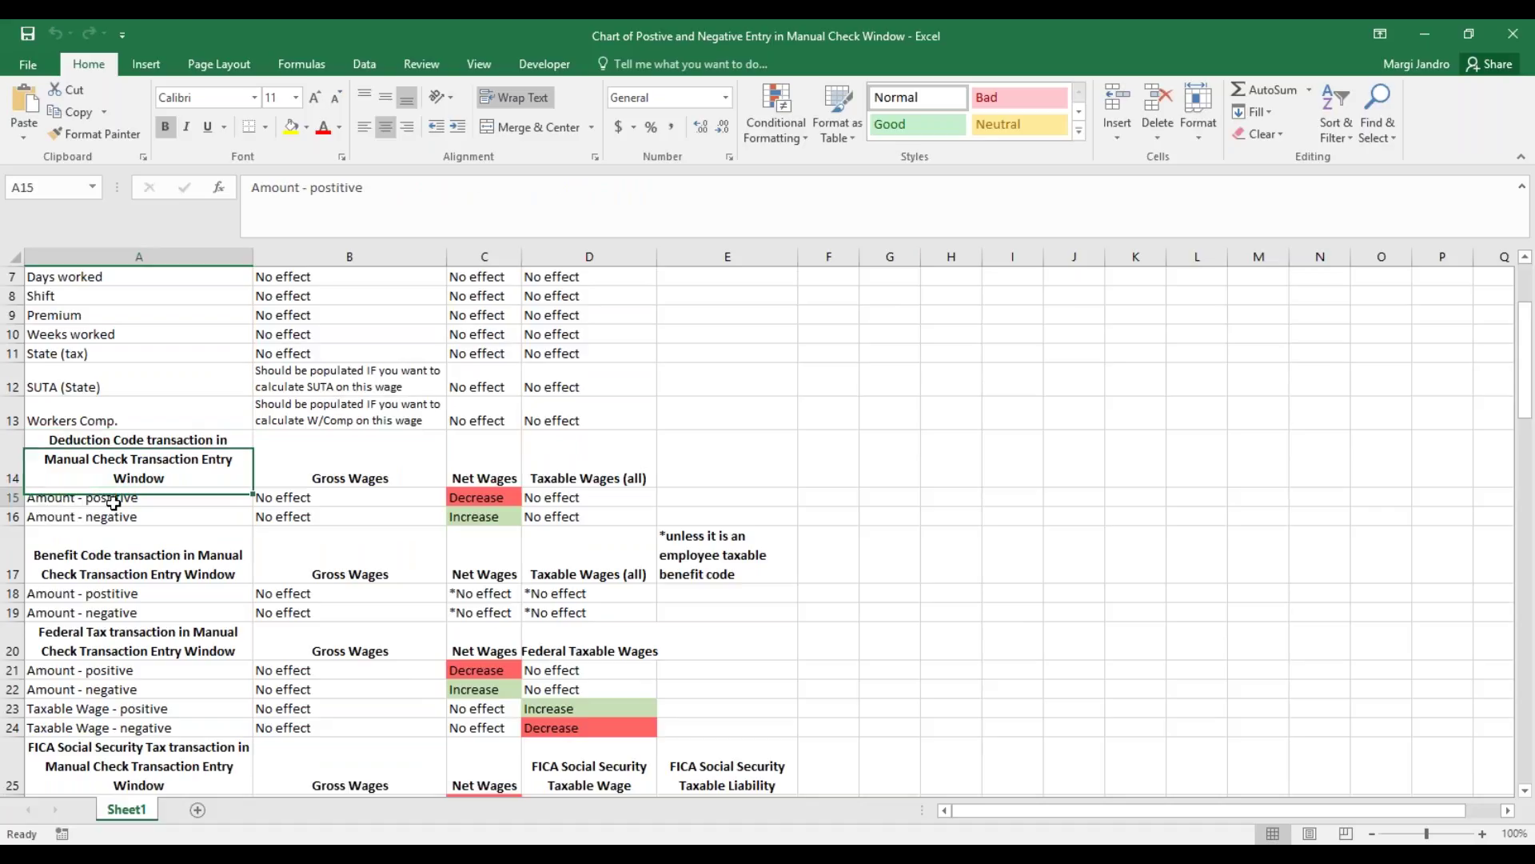
click(355, 497)
click(464, 502)
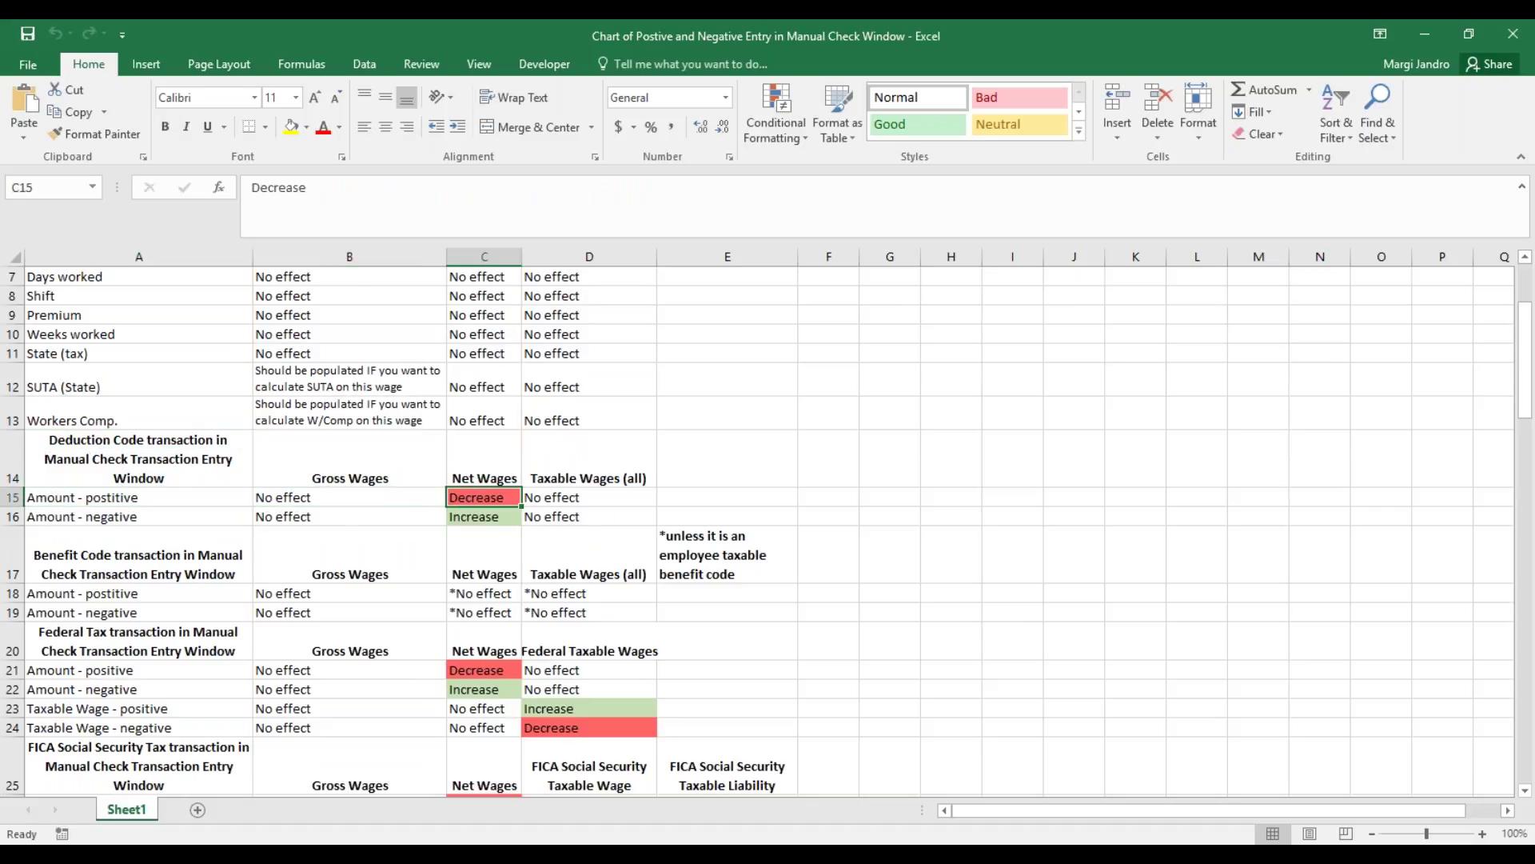
click(607, 500)
scroll(832, 493, down, 3)
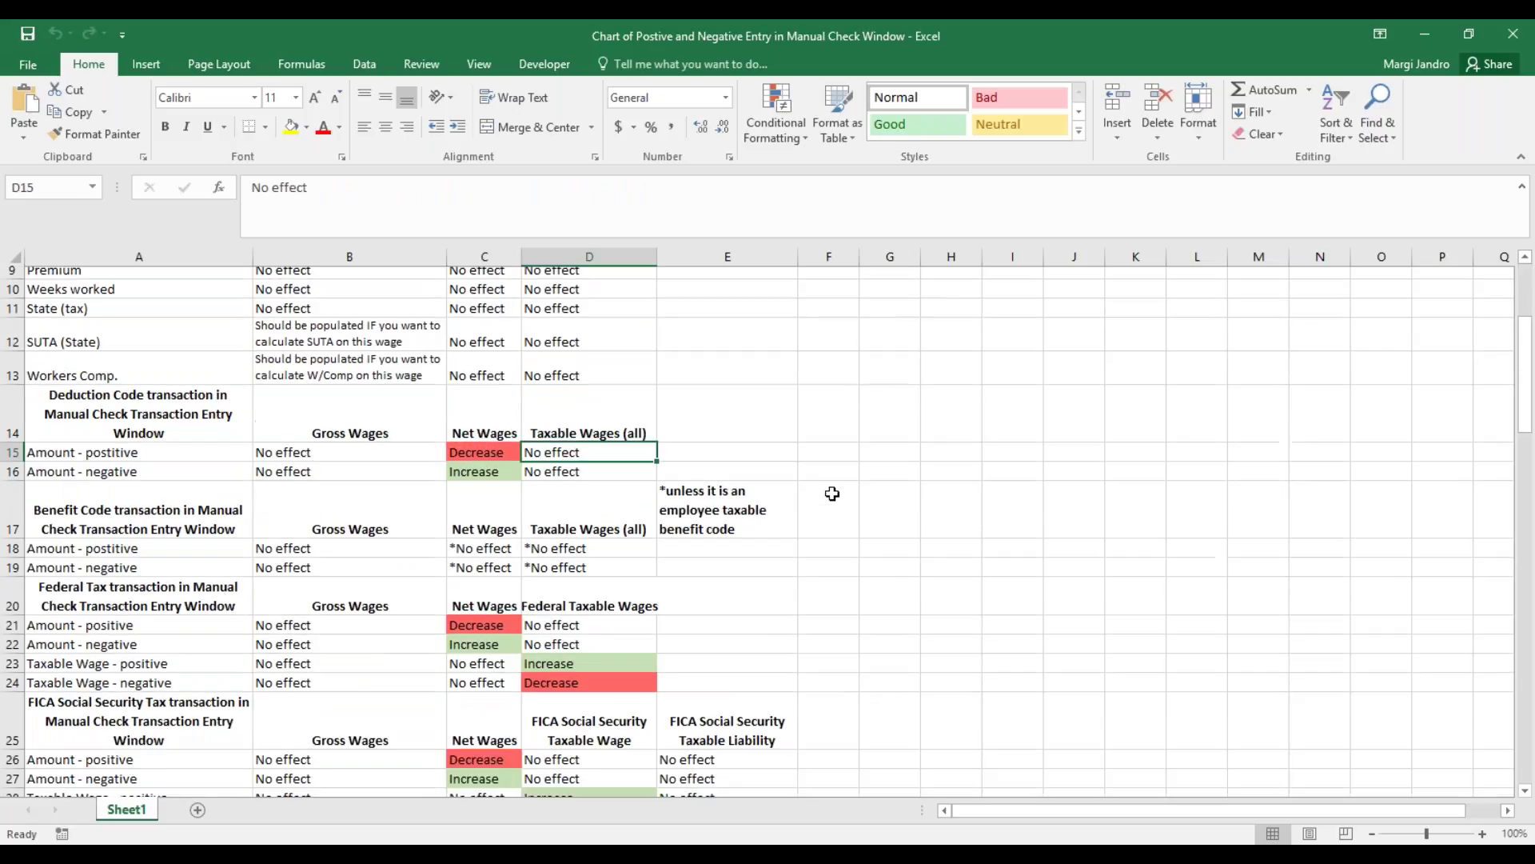
Examine the federal tax, FICA Social Security and FICA Medicare sections for the effects of positive and negative amounts and taxable wages.
scroll(834, 486, down, 1)
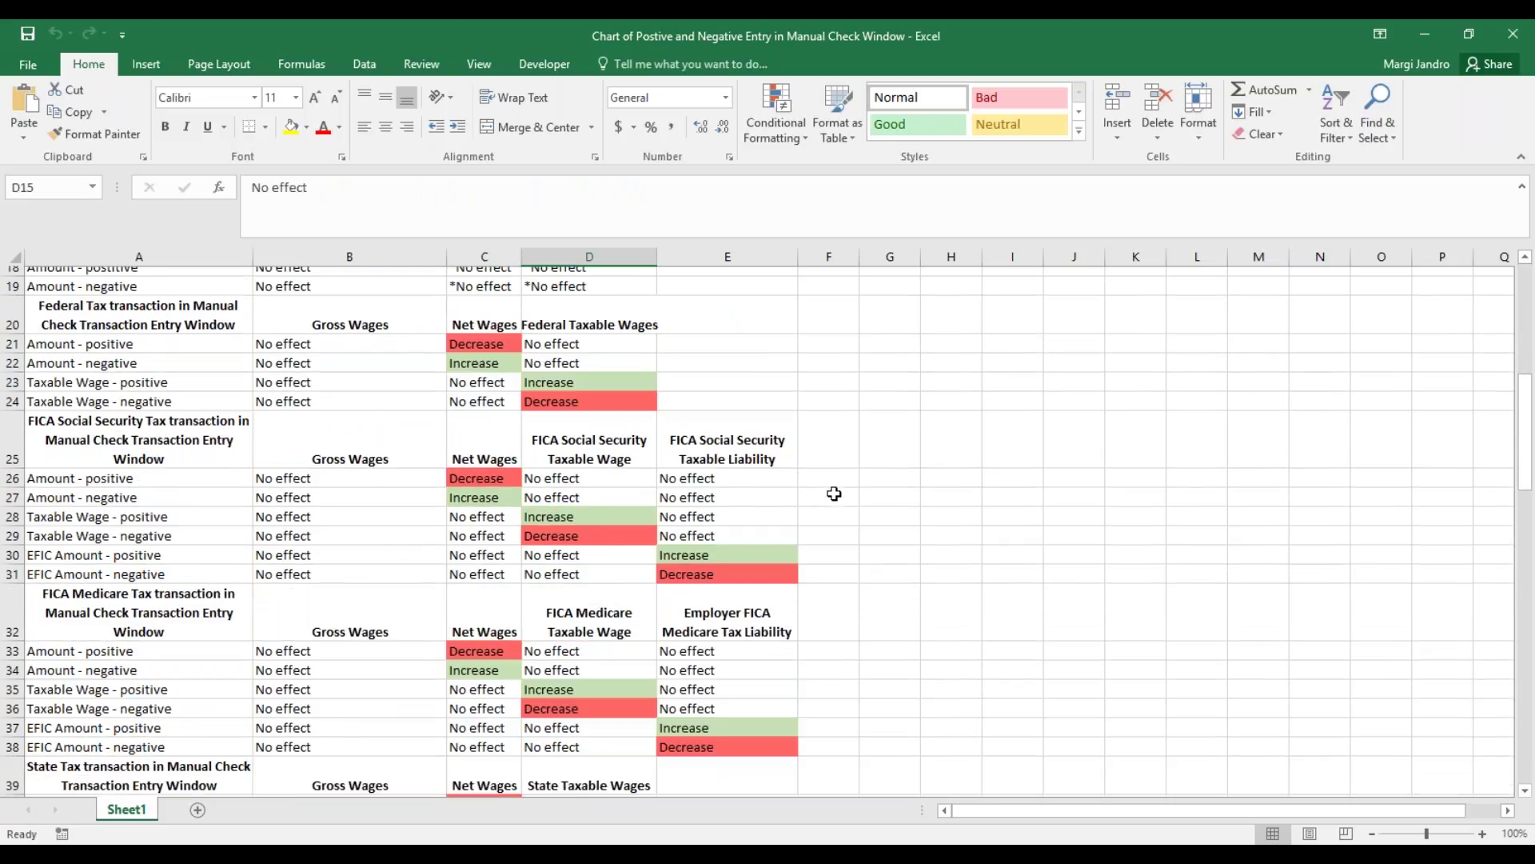
scroll(832, 494, up, 1)
click(244, 411)
scroll(233, 450, up, 1)
click(154, 627)
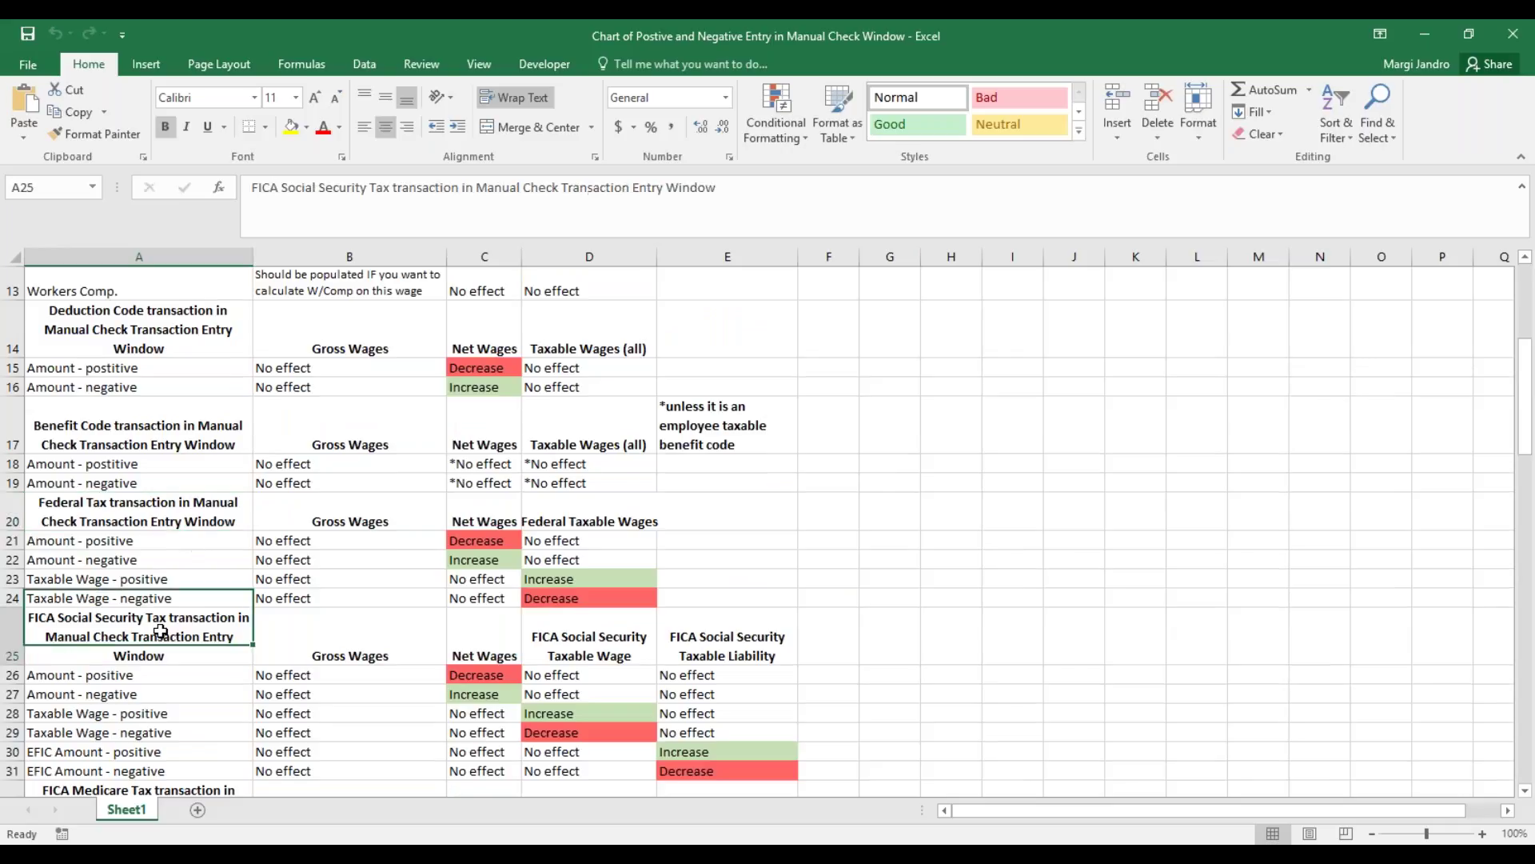
scroll(740, 548, down, 2)
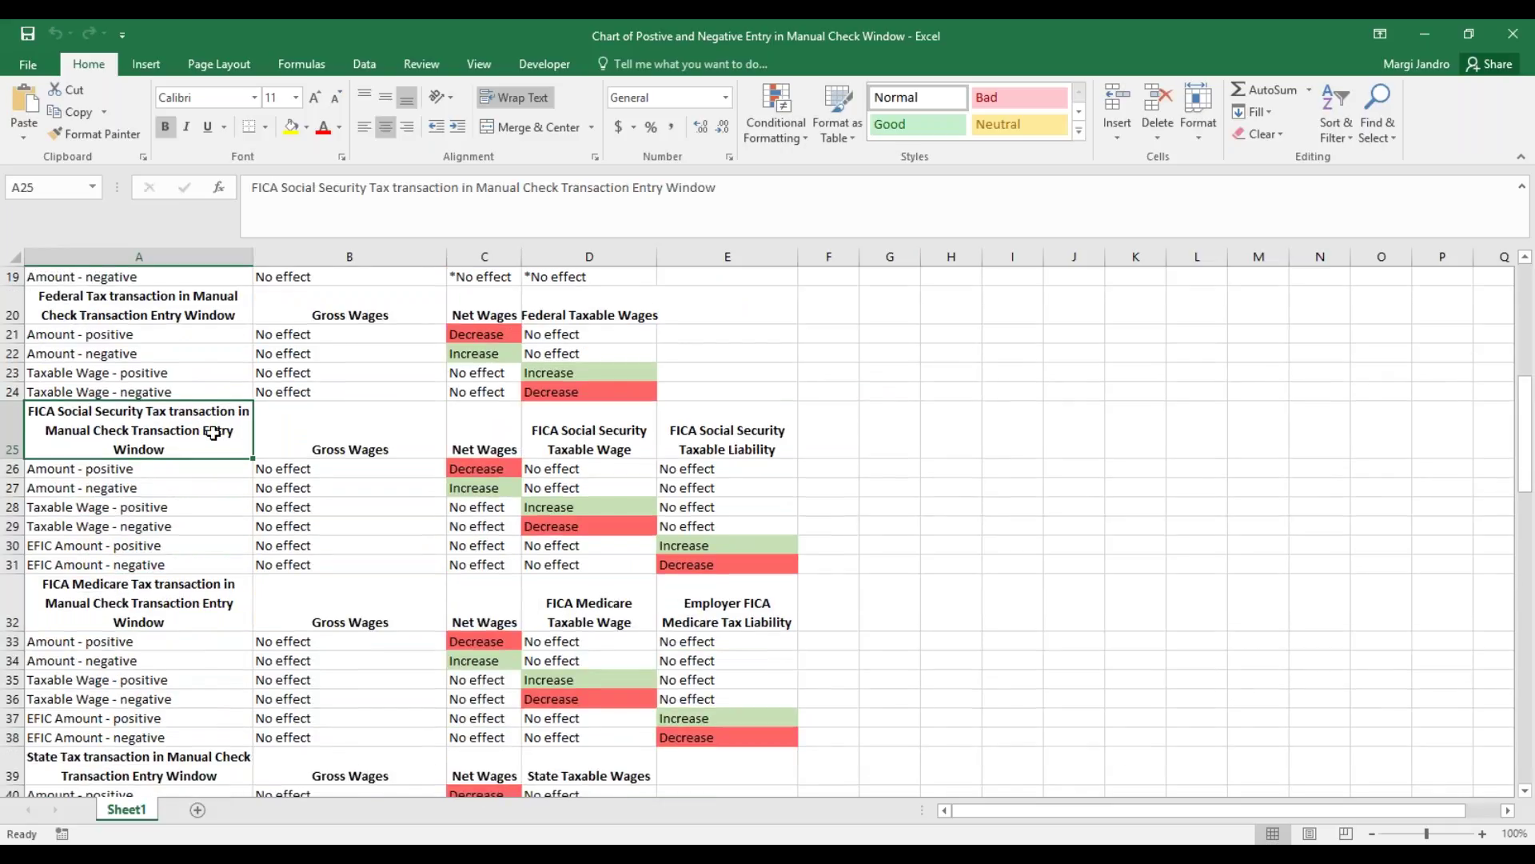
click(131, 604)
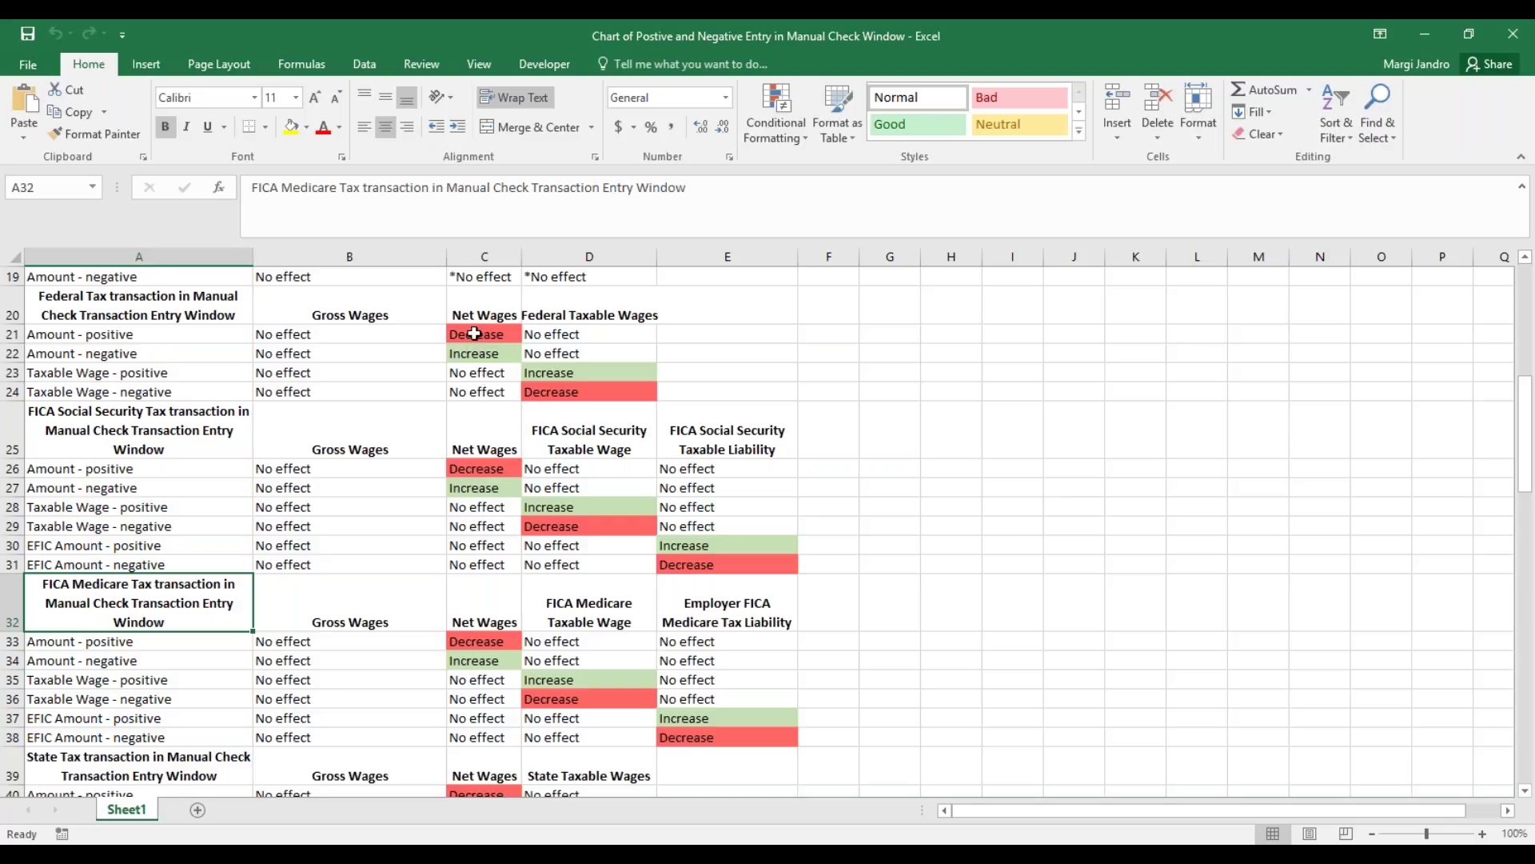
click(36, 375)
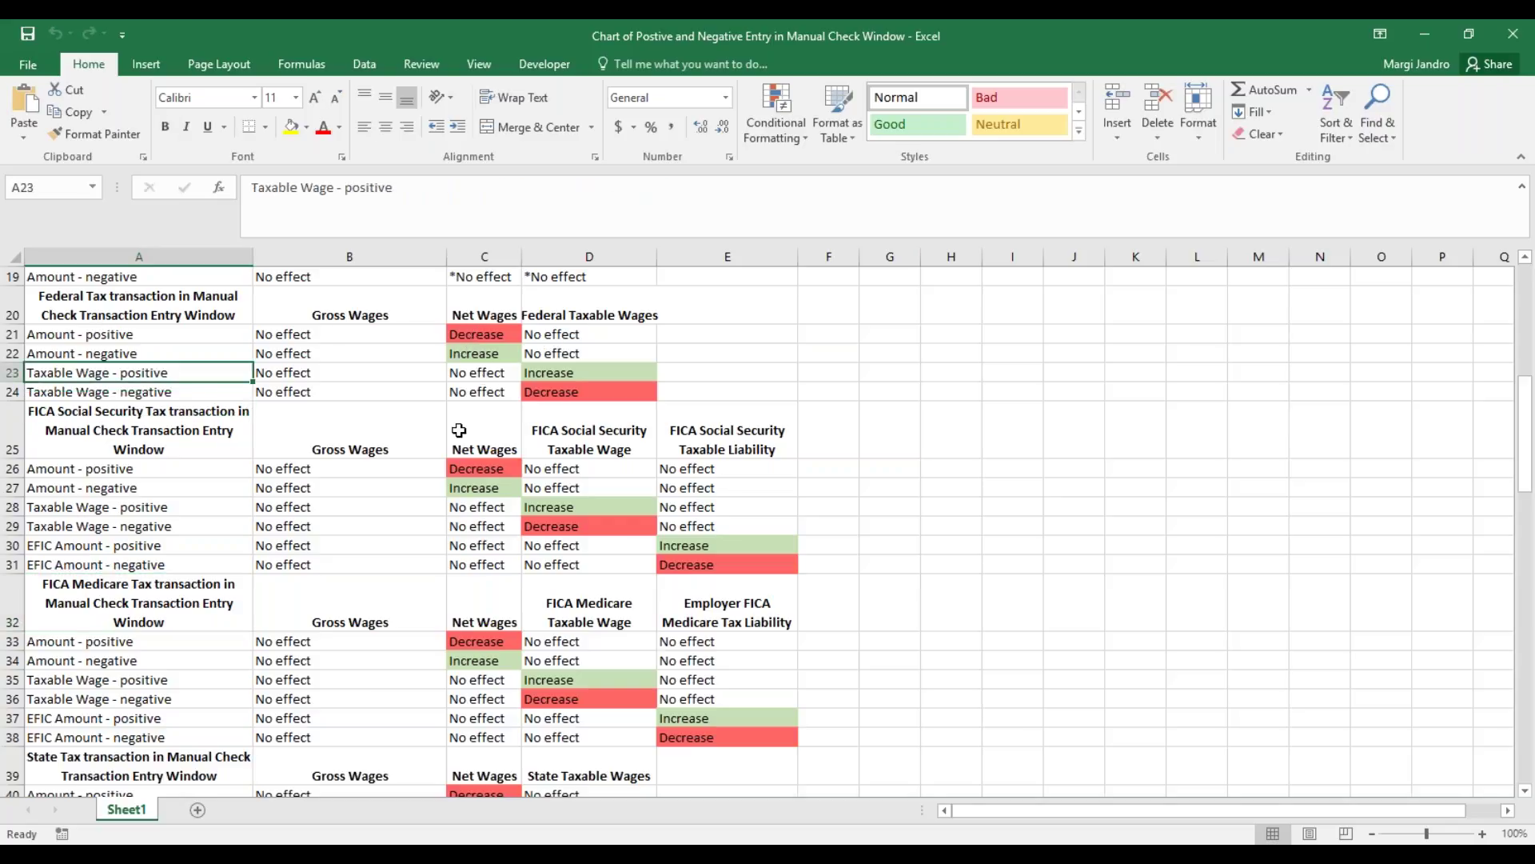
click(909, 584)
Look through the chart's state tax, local tax, advance and tips sections, and return to the pay code section.
scroll(1046, 730, down, 5)
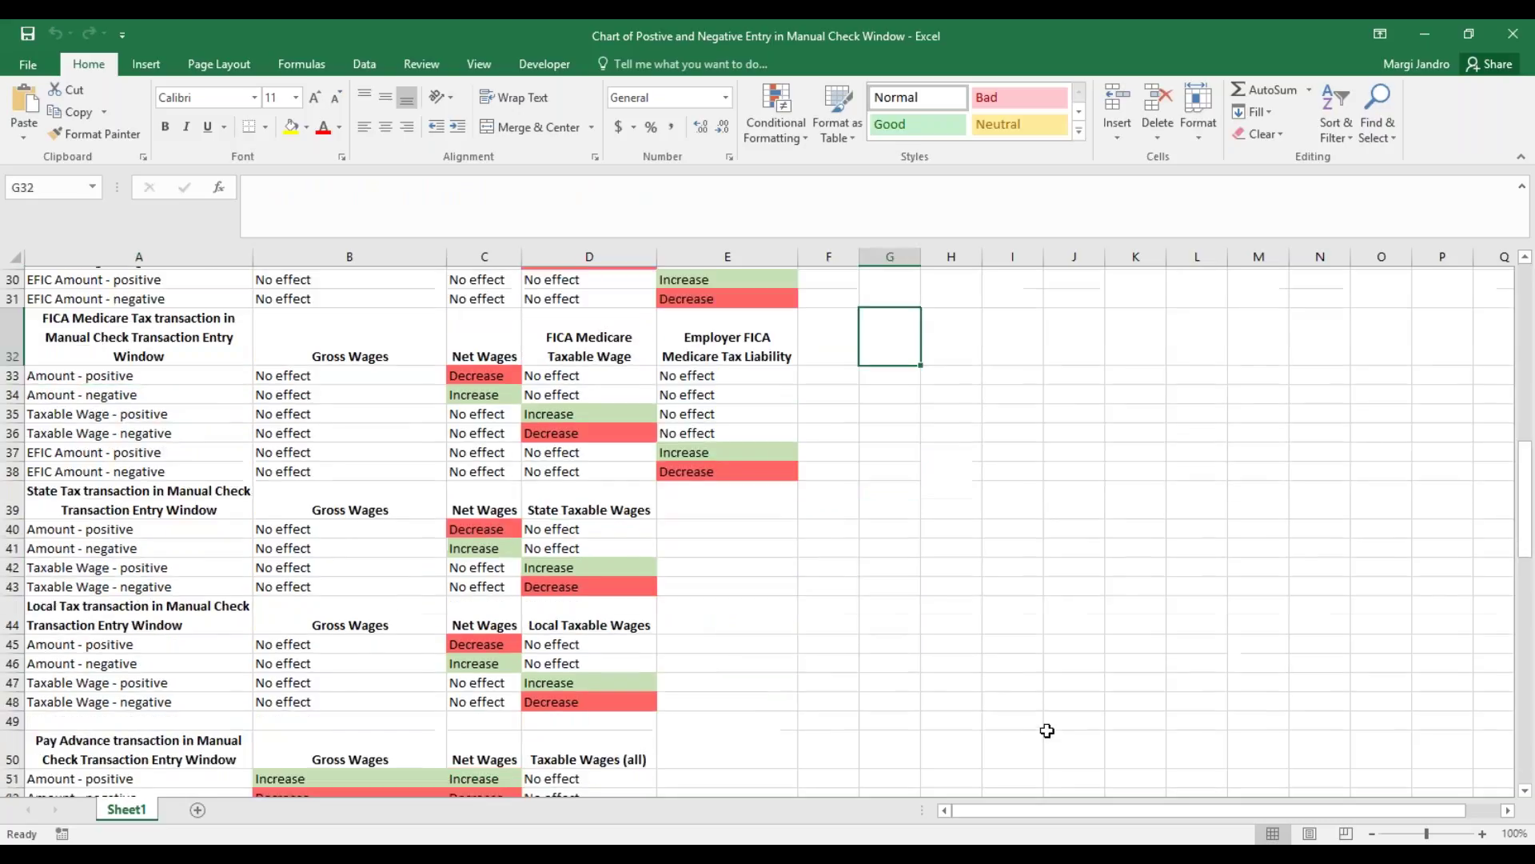
scroll(1047, 728, down, 7)
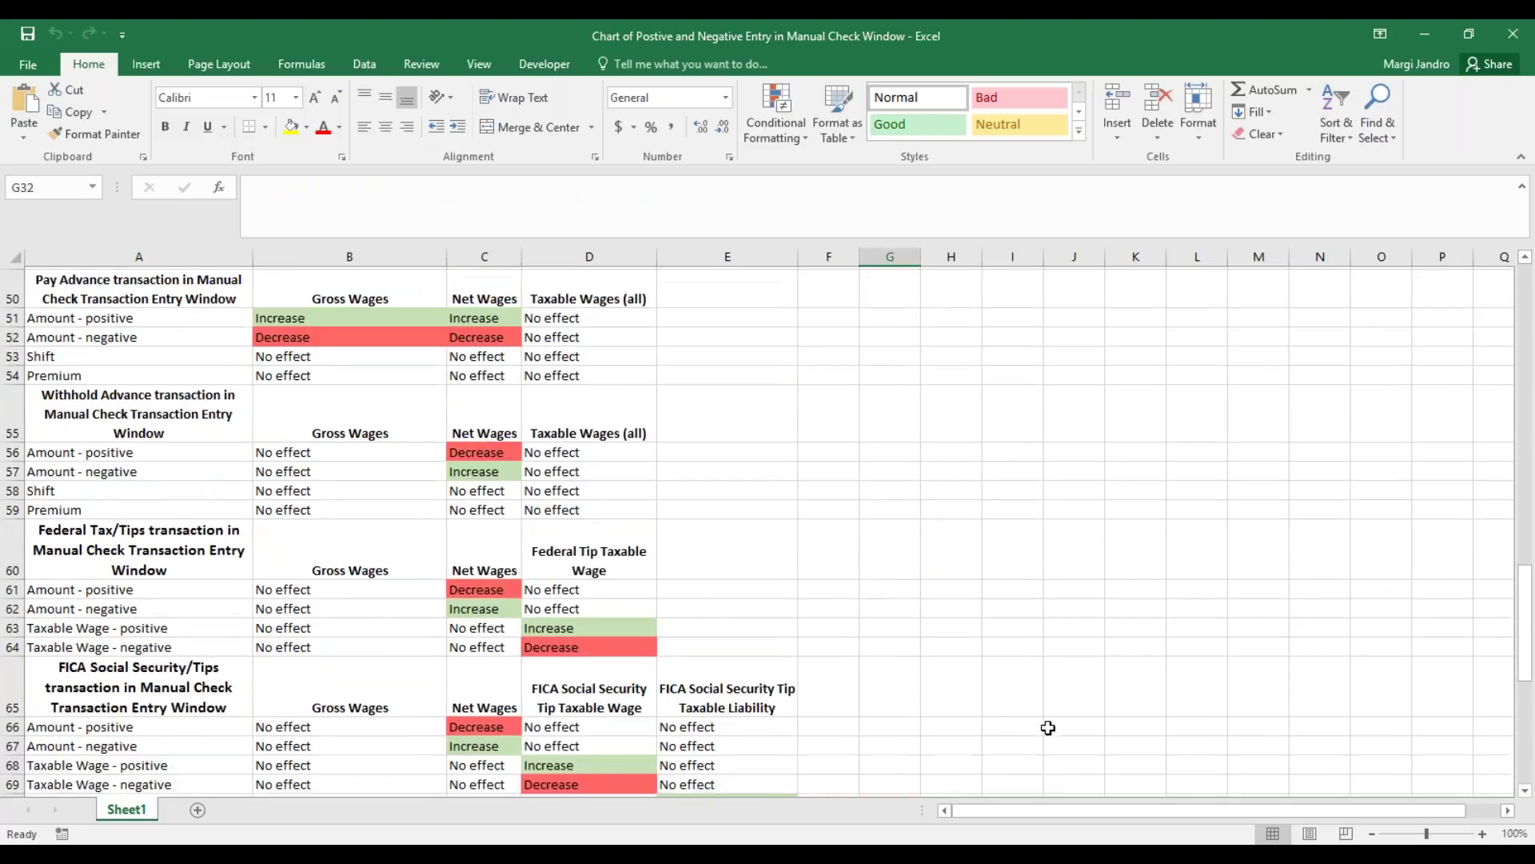
scroll(1047, 728, down, 3)
scroll(1046, 726, down, 4)
scroll(1045, 722, up, 12)
scroll(1046, 720, up, 12)
click(673, 447)
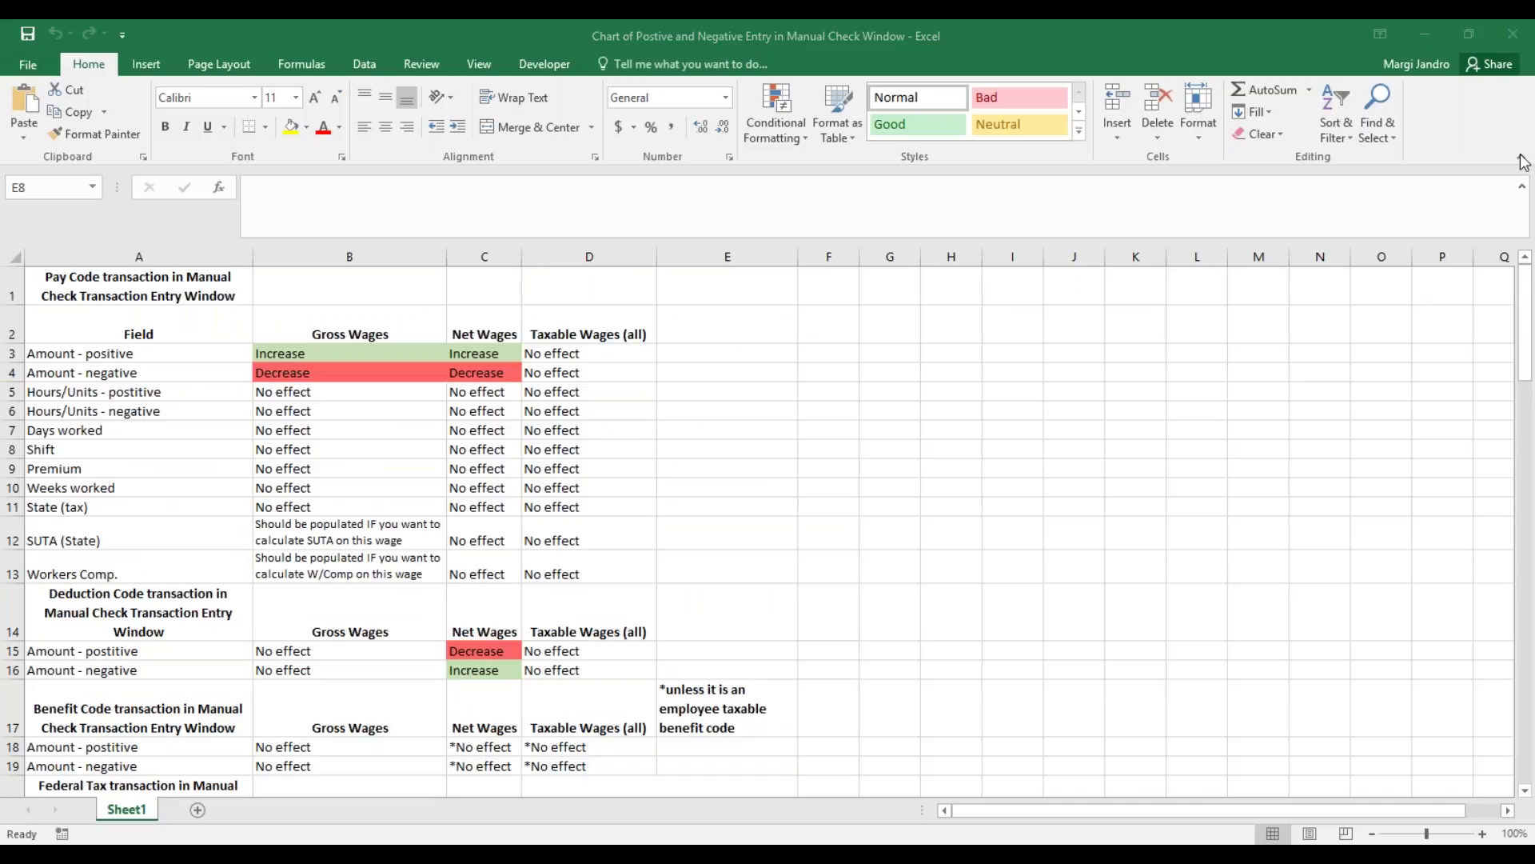
Minimize the chart workbook and the File Explorer window showing the Desktop folder.
click(1259, 155)
click(1421, 29)
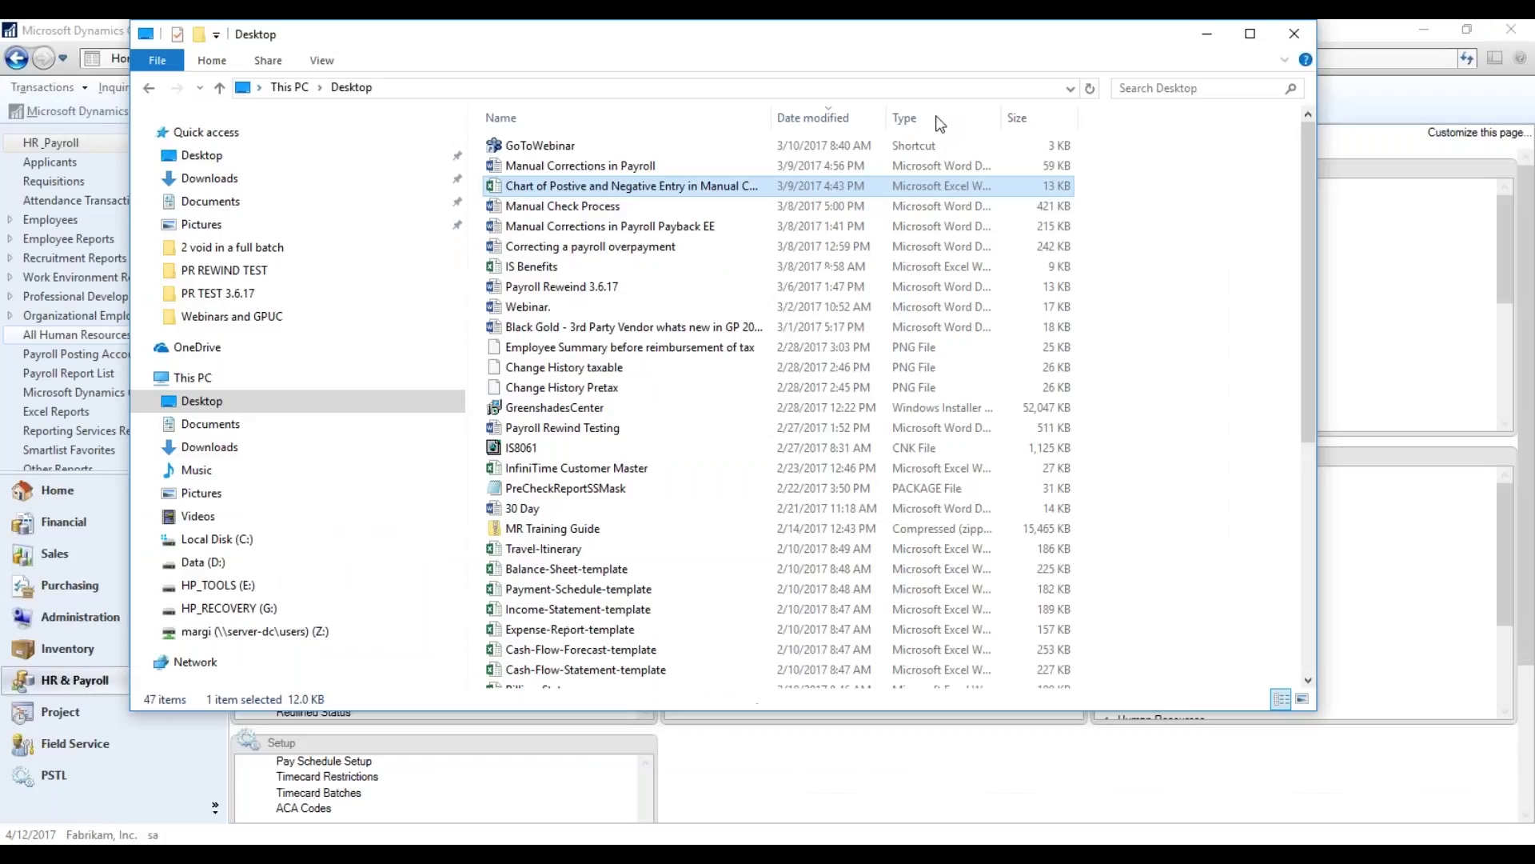
click(1205, 40)
Switch to the running Manaul Corrections in Payroll PowerPoint slide show at the Guide slide.
click(290, 840)
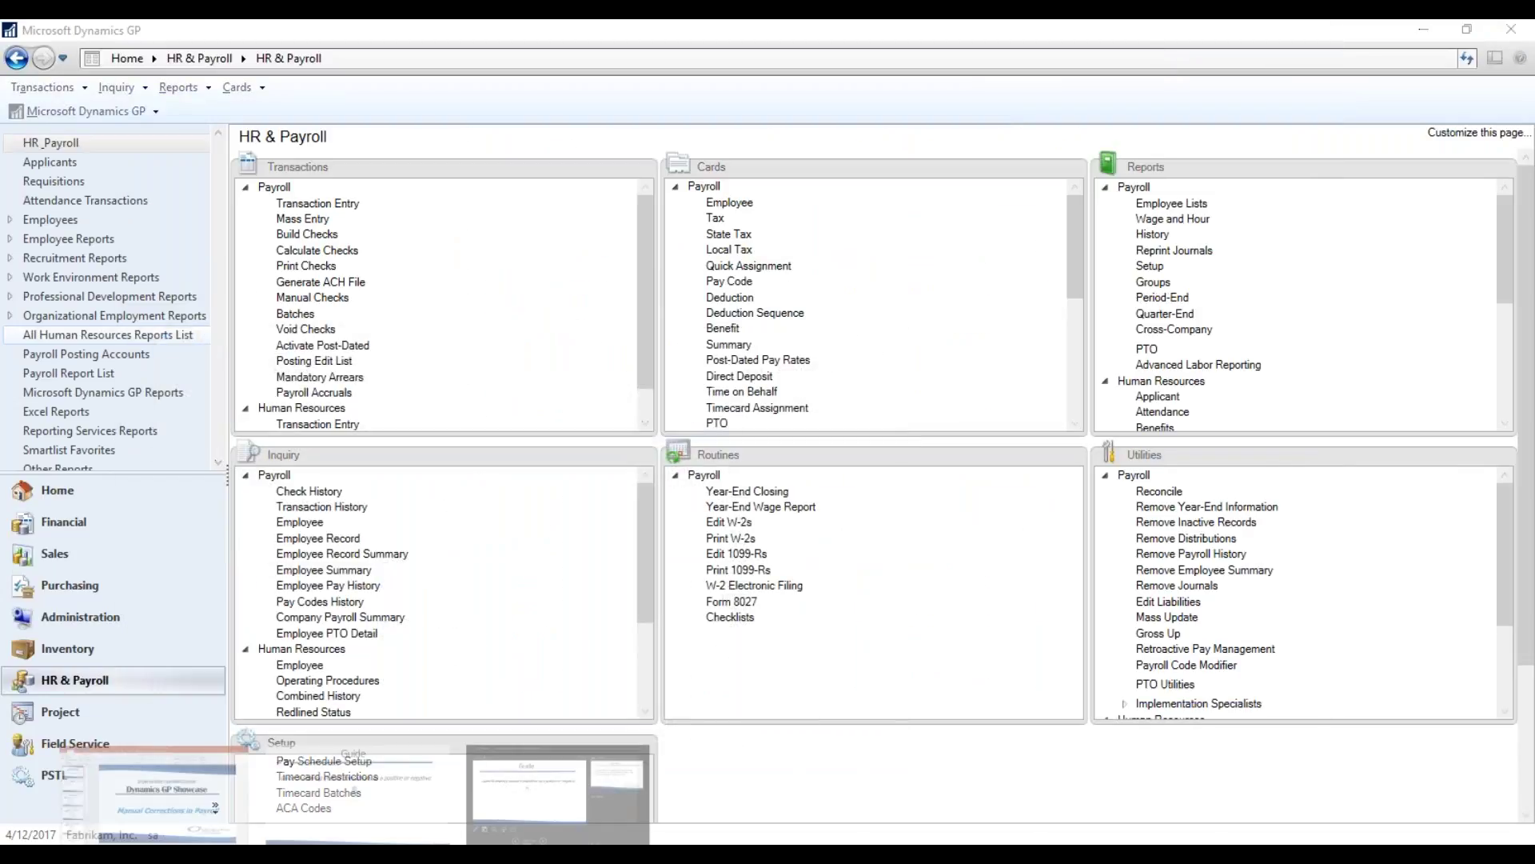
key(alt+Tab)
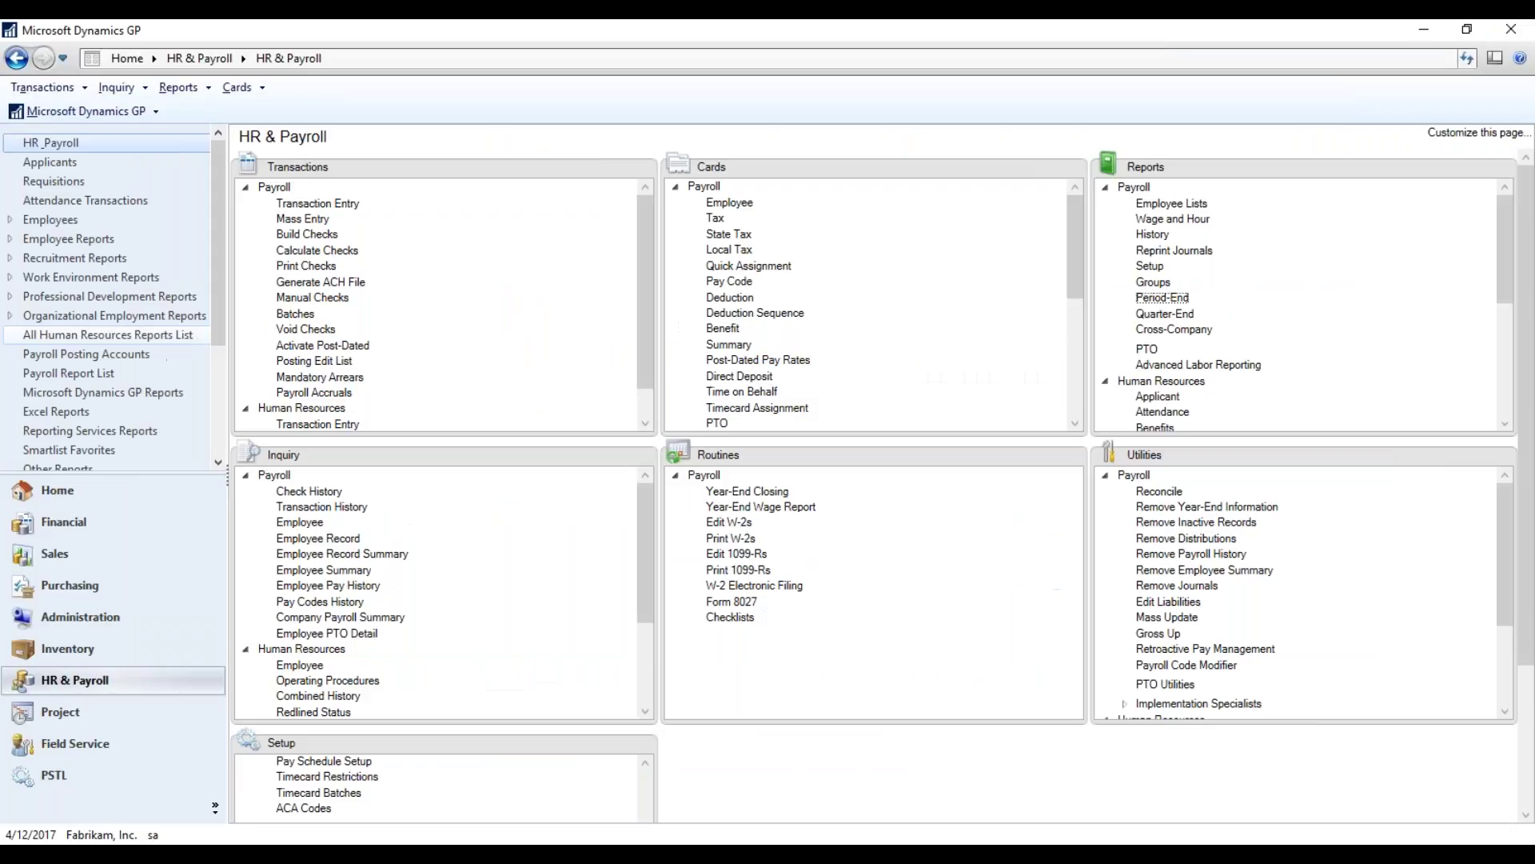
key(alt+Tab)
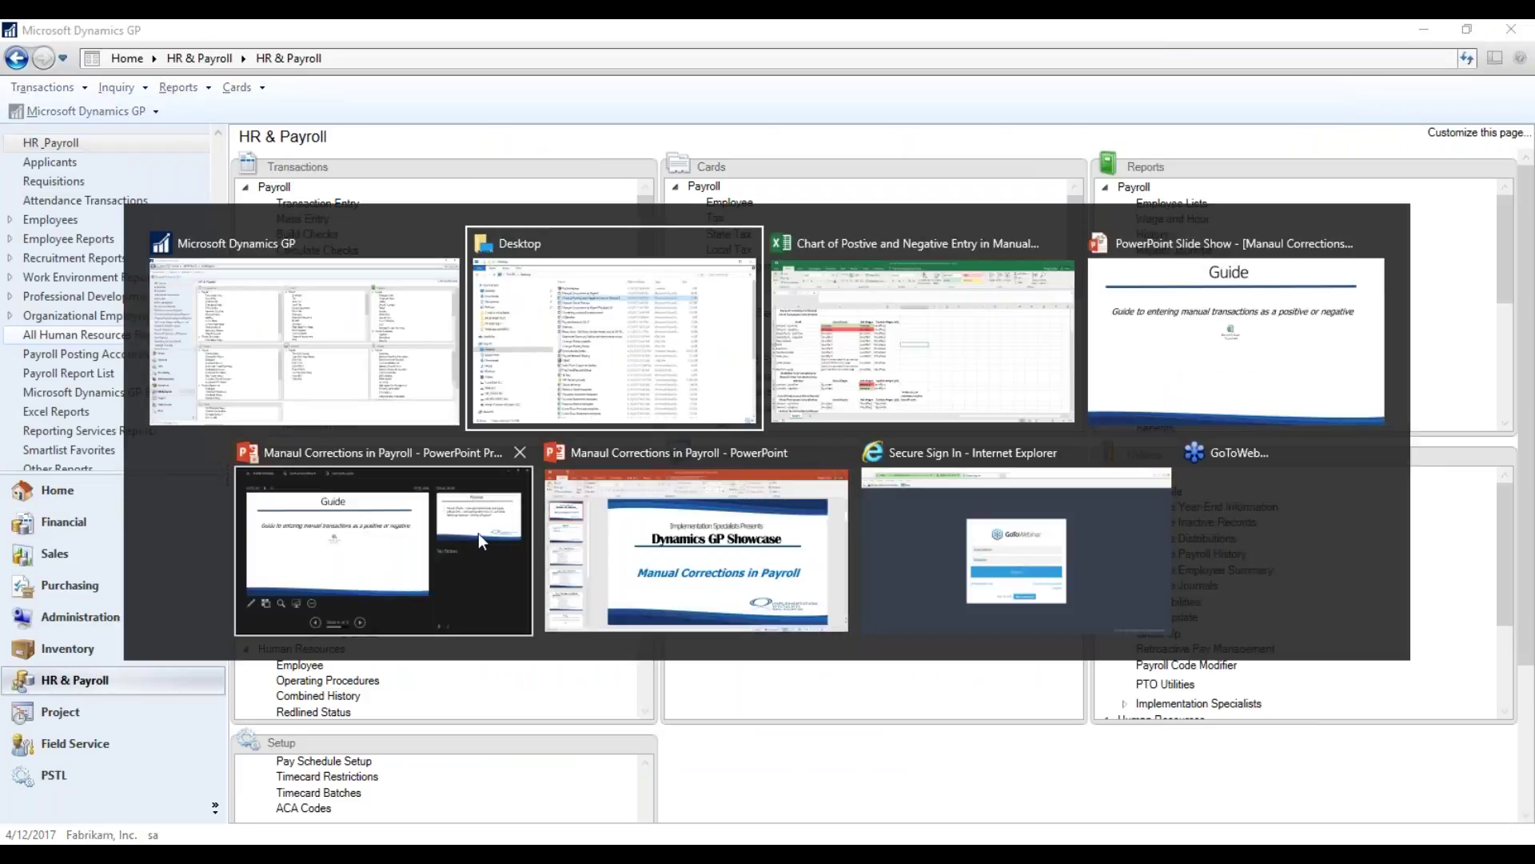
click(690, 555)
key(alt+Tab)
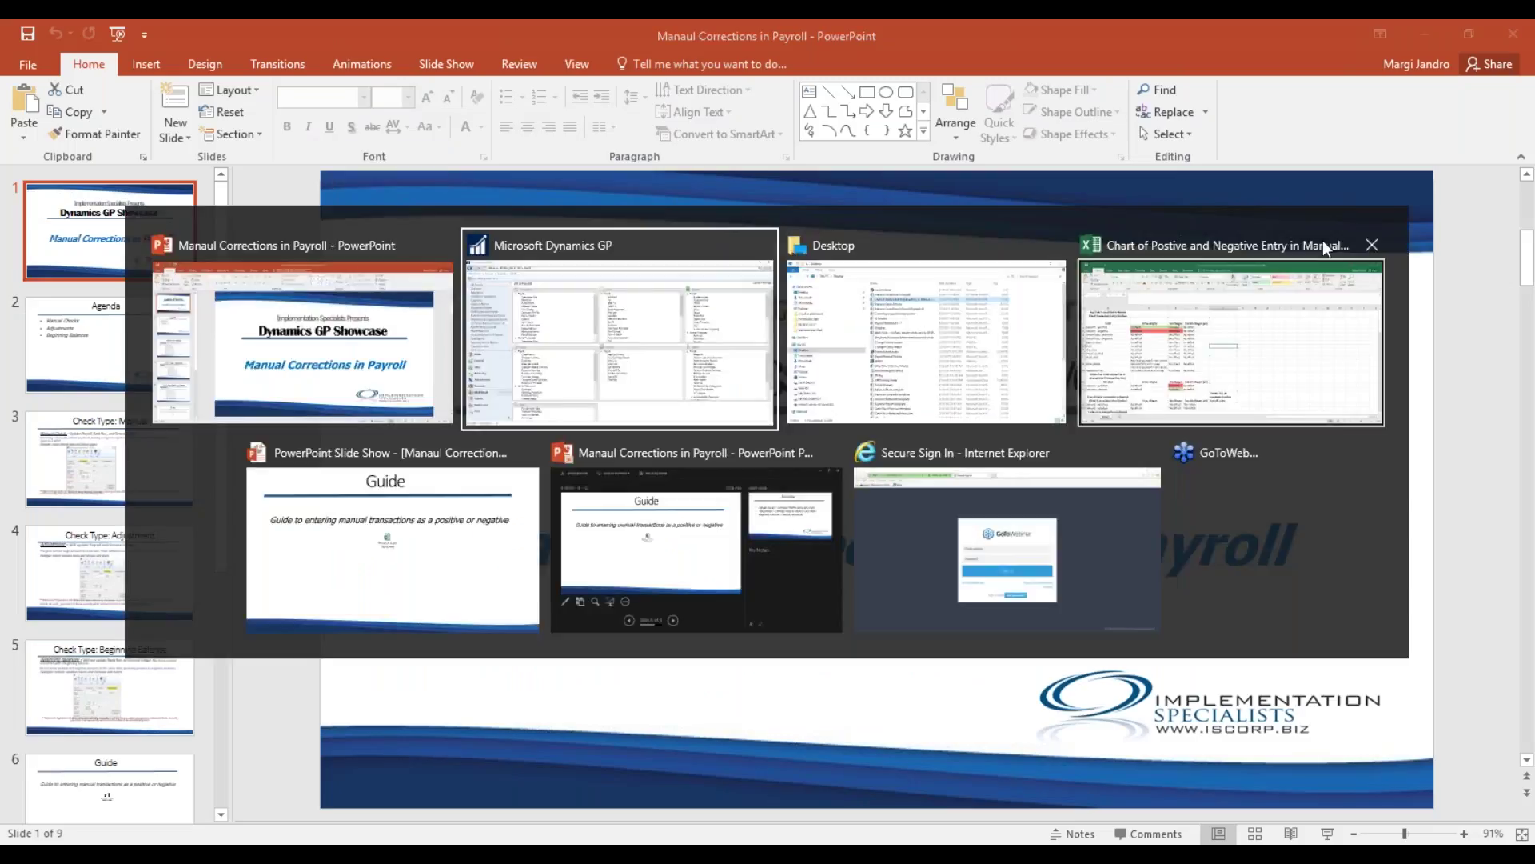
key(alt+Tab)
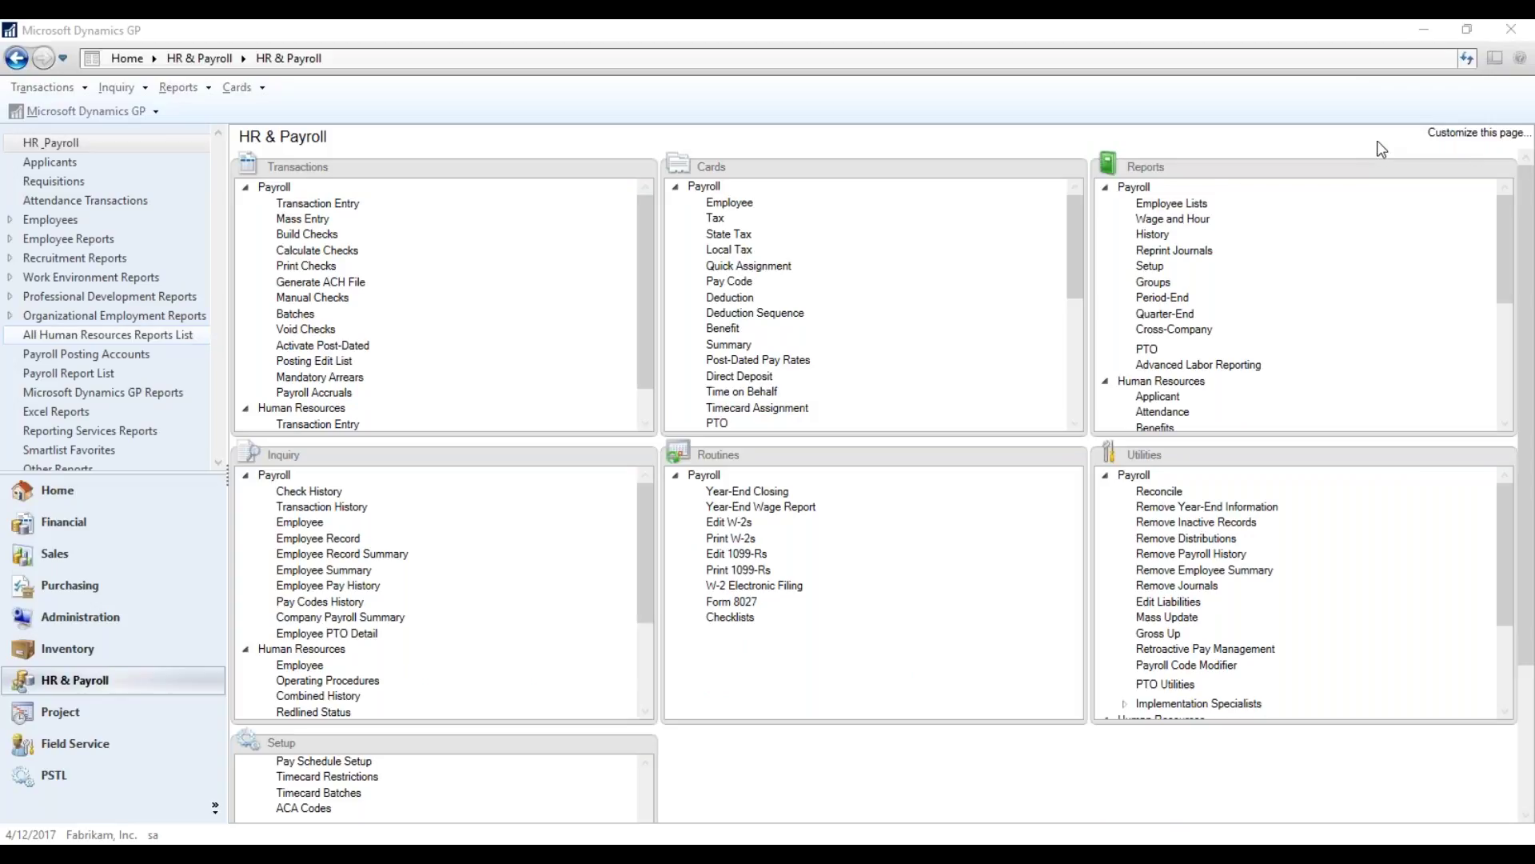
key(alt+Tab)
key(alt+Tab)
key(alt+Tab)
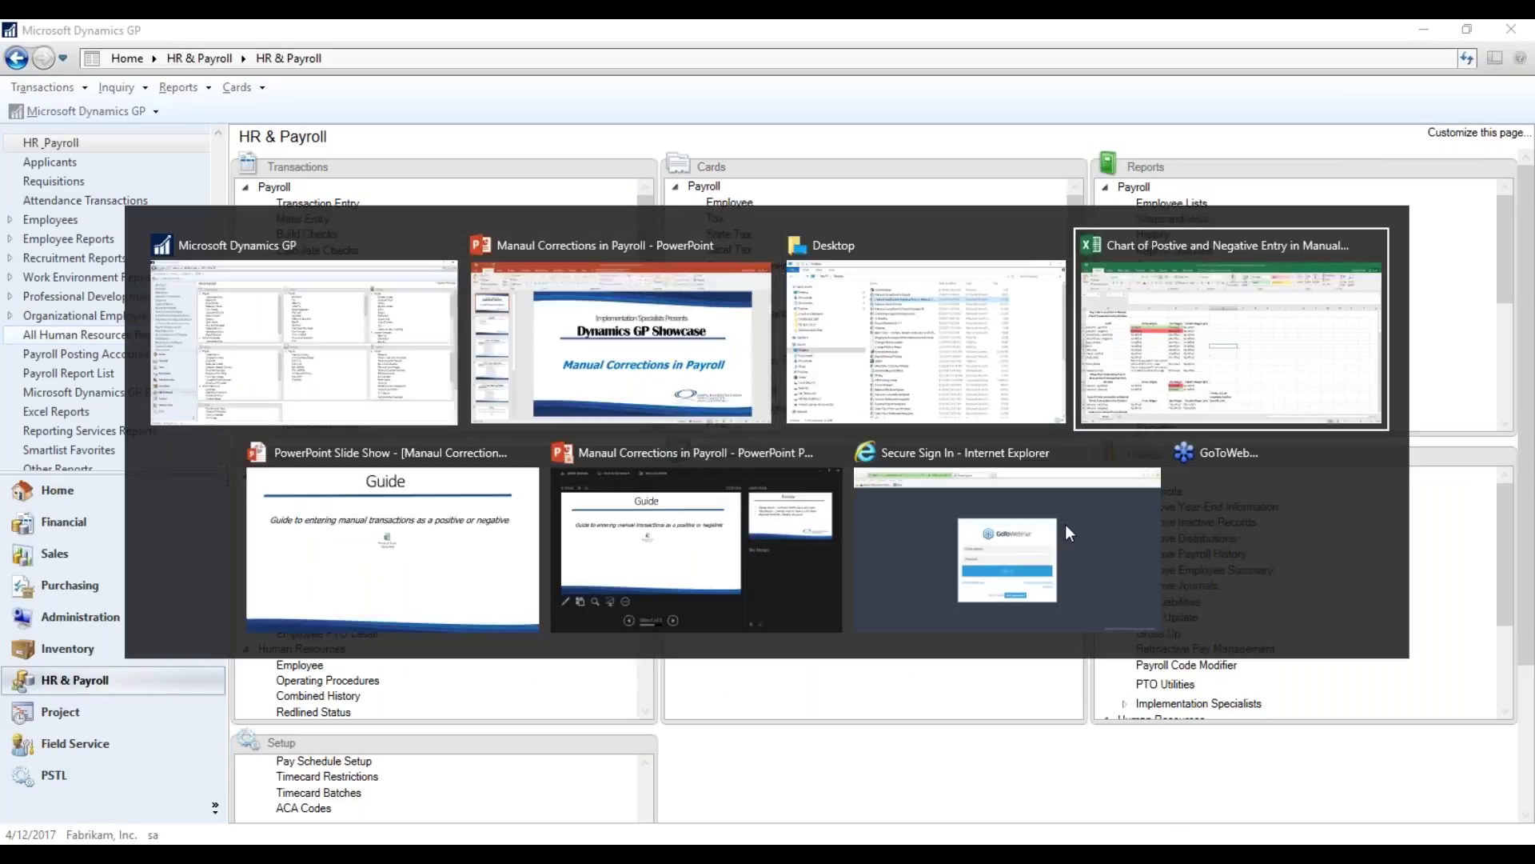
click(742, 568)
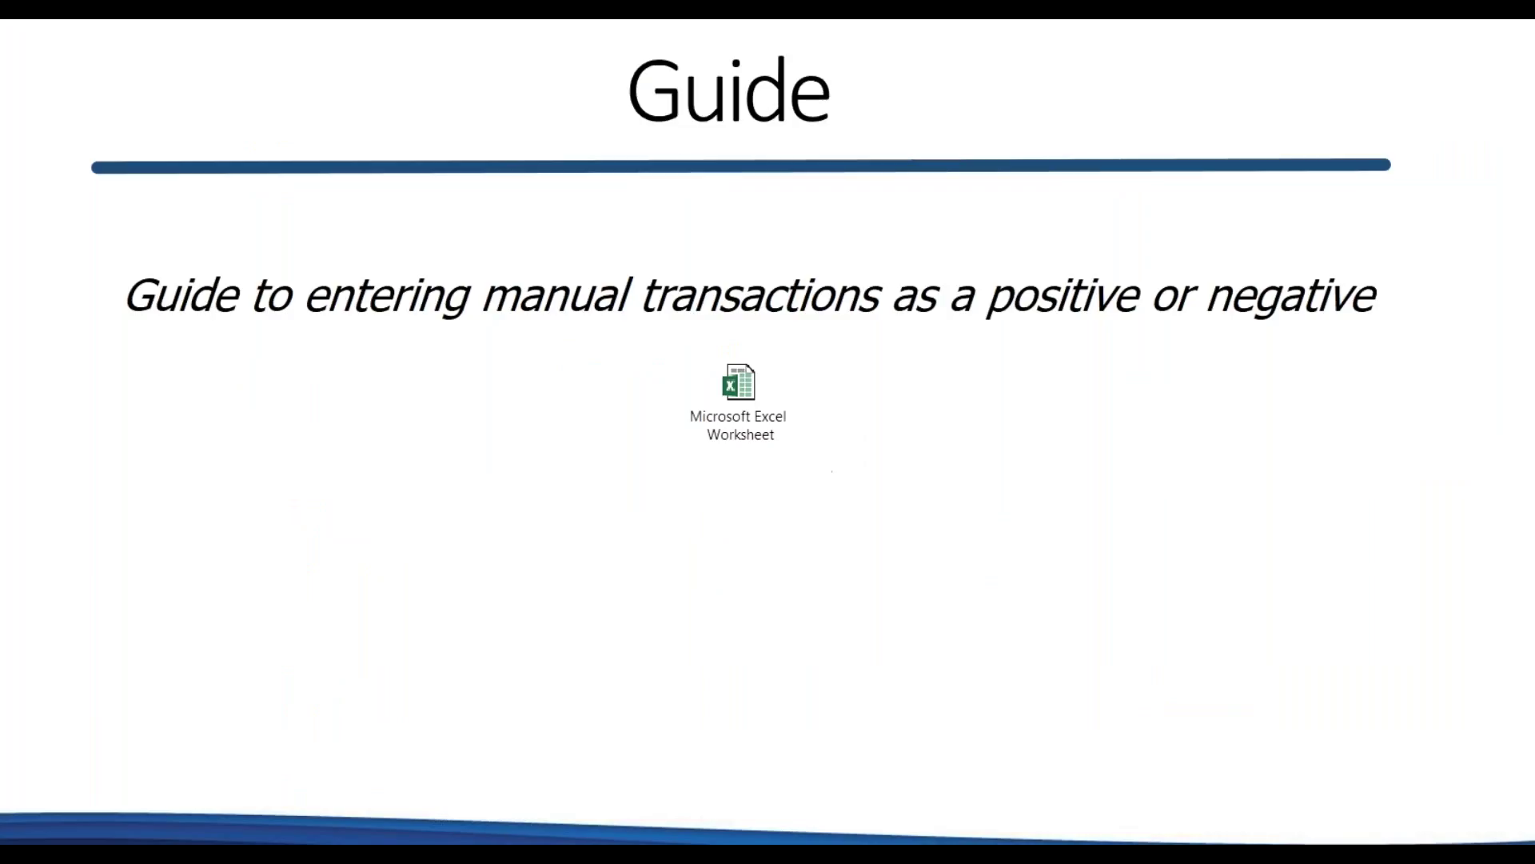
Advance the slide show to the Manual Corrections Q&A slide and go back to the Review slide.
key(Right)
key(Right)
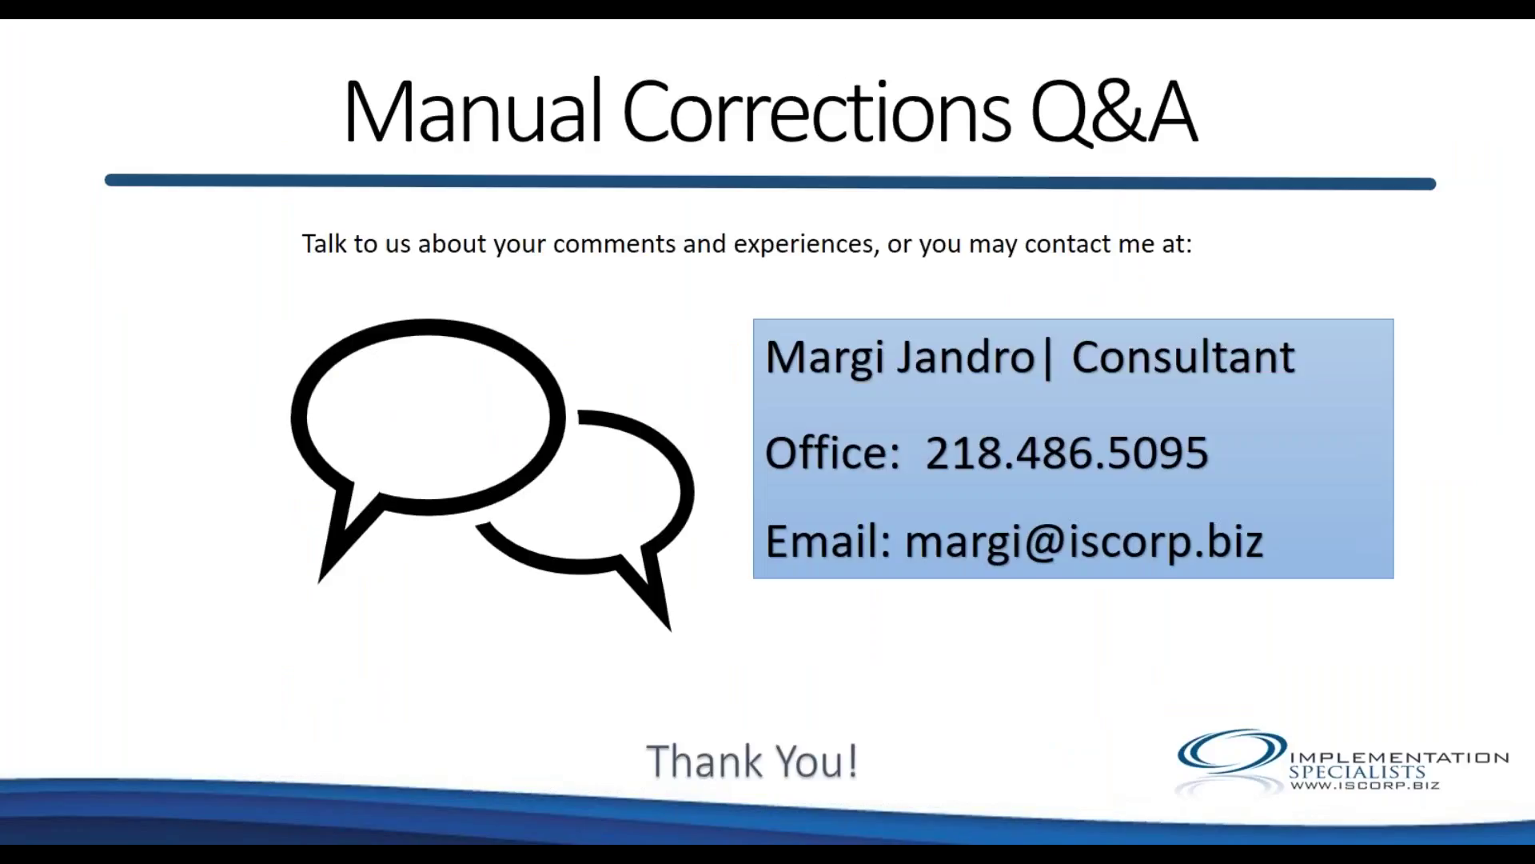
key(Left)
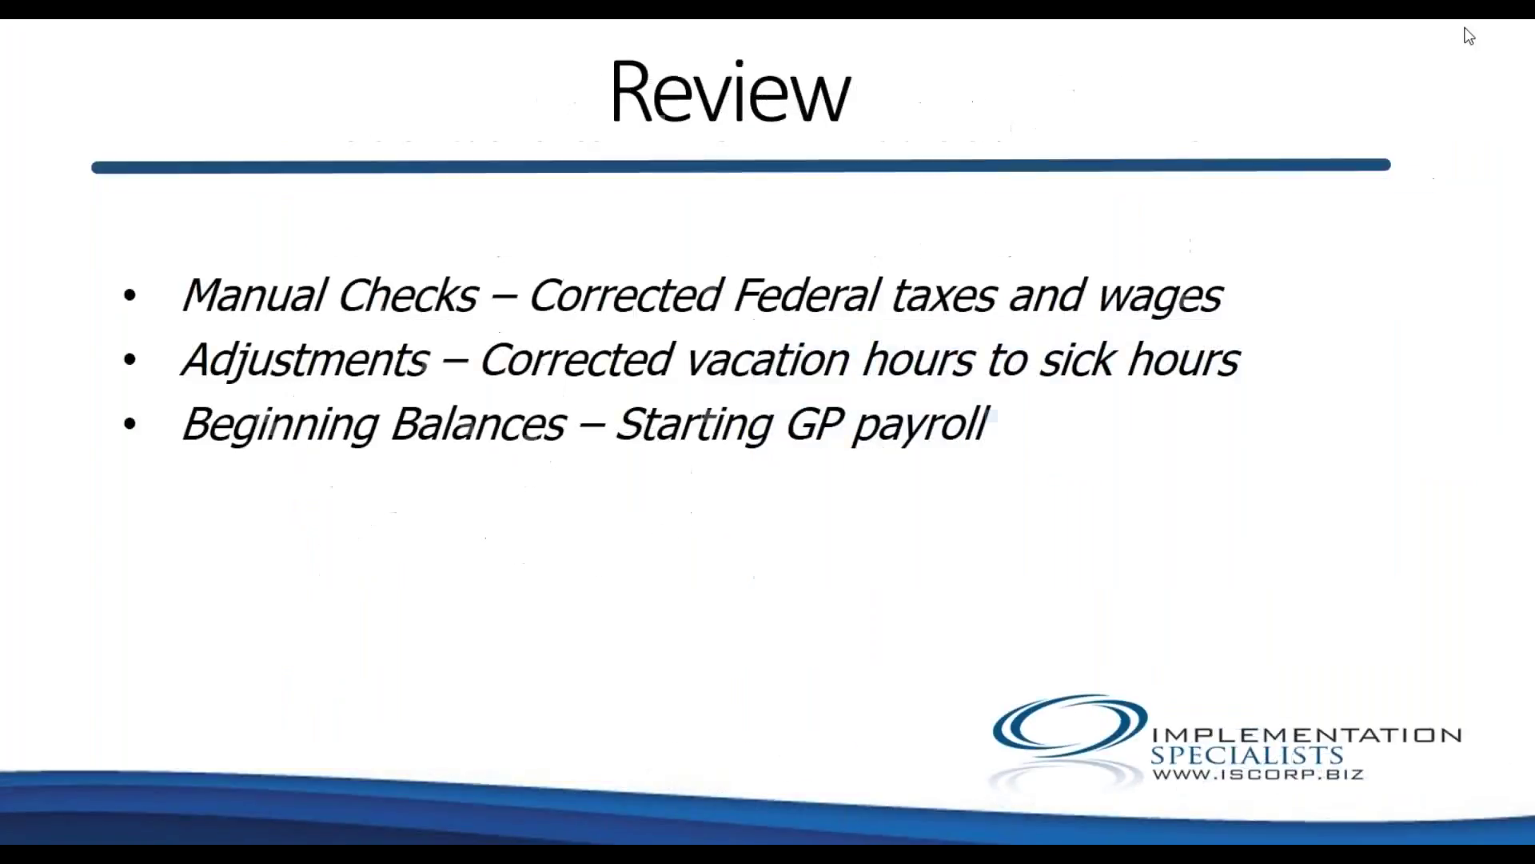